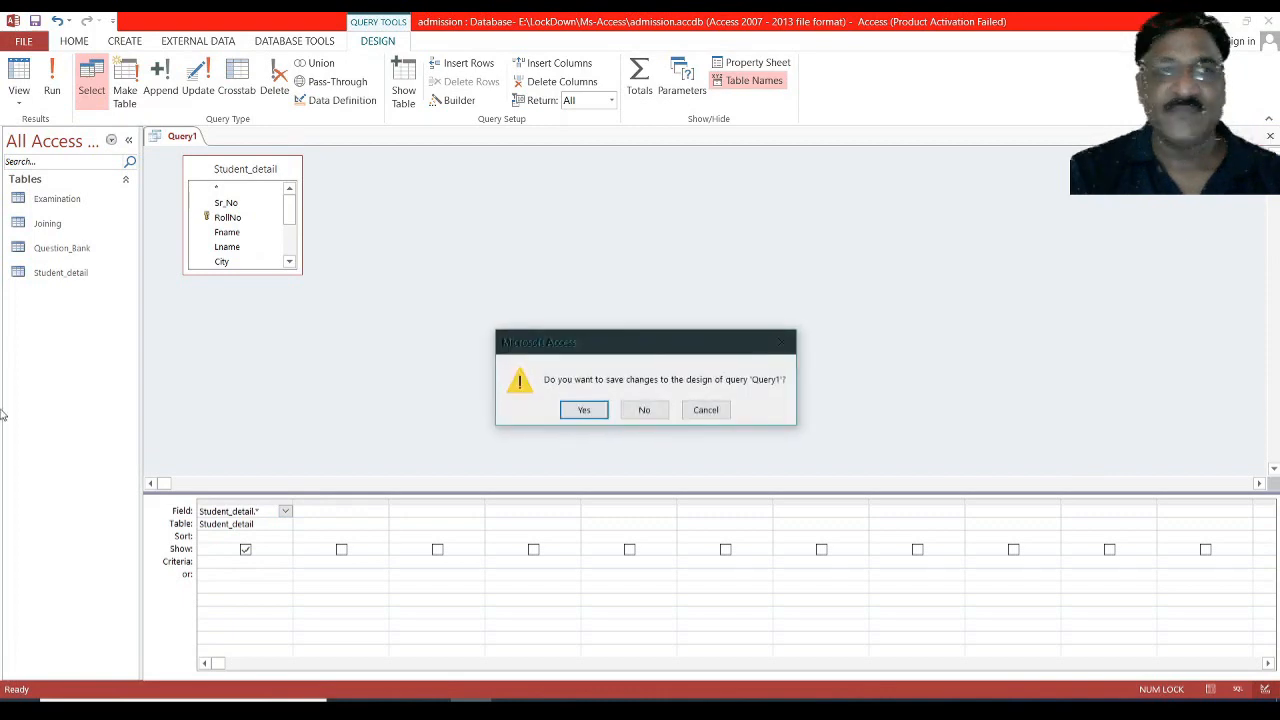
Save the new query as Query1, then open it to view its records and close it
click(587, 410)
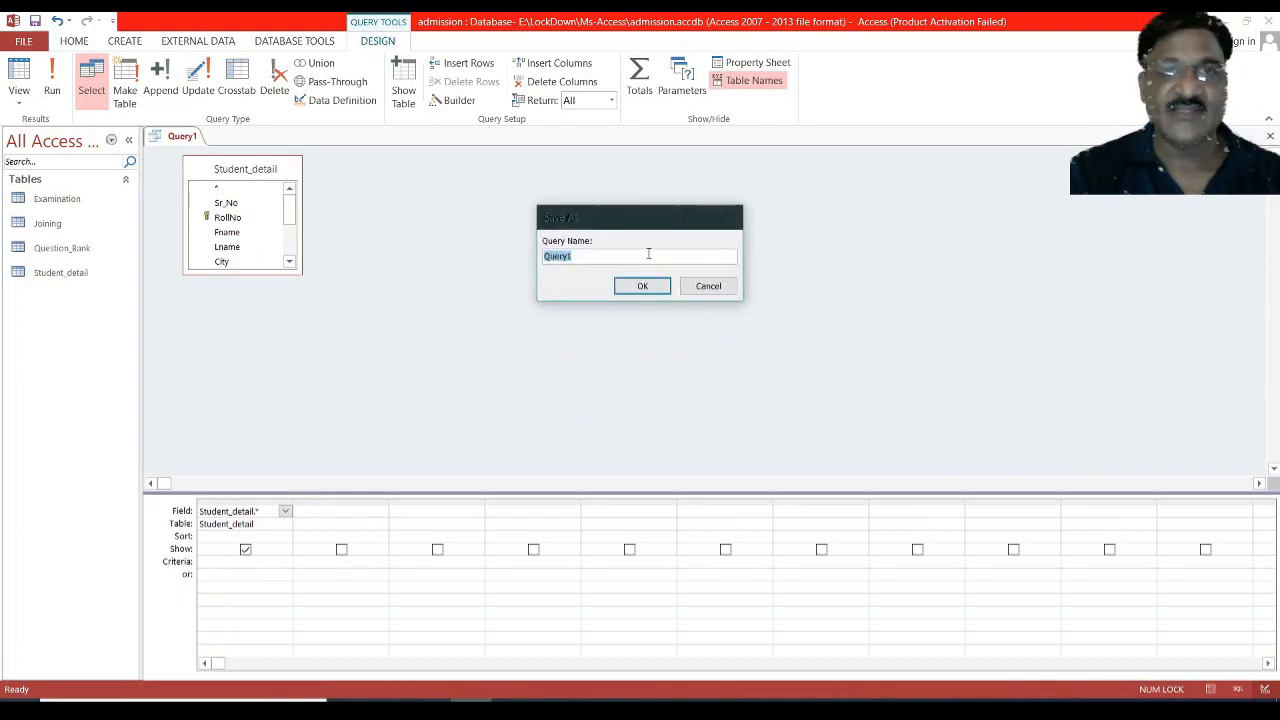
click(642, 290)
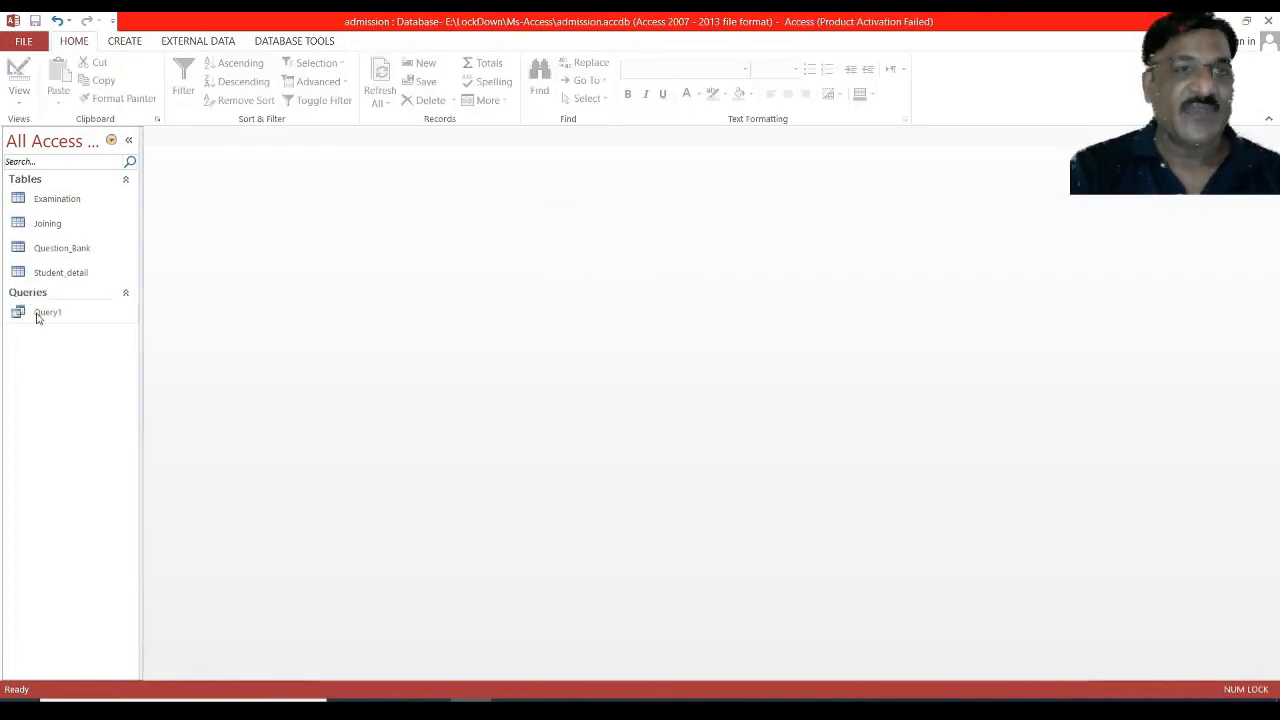
double_click(41, 313)
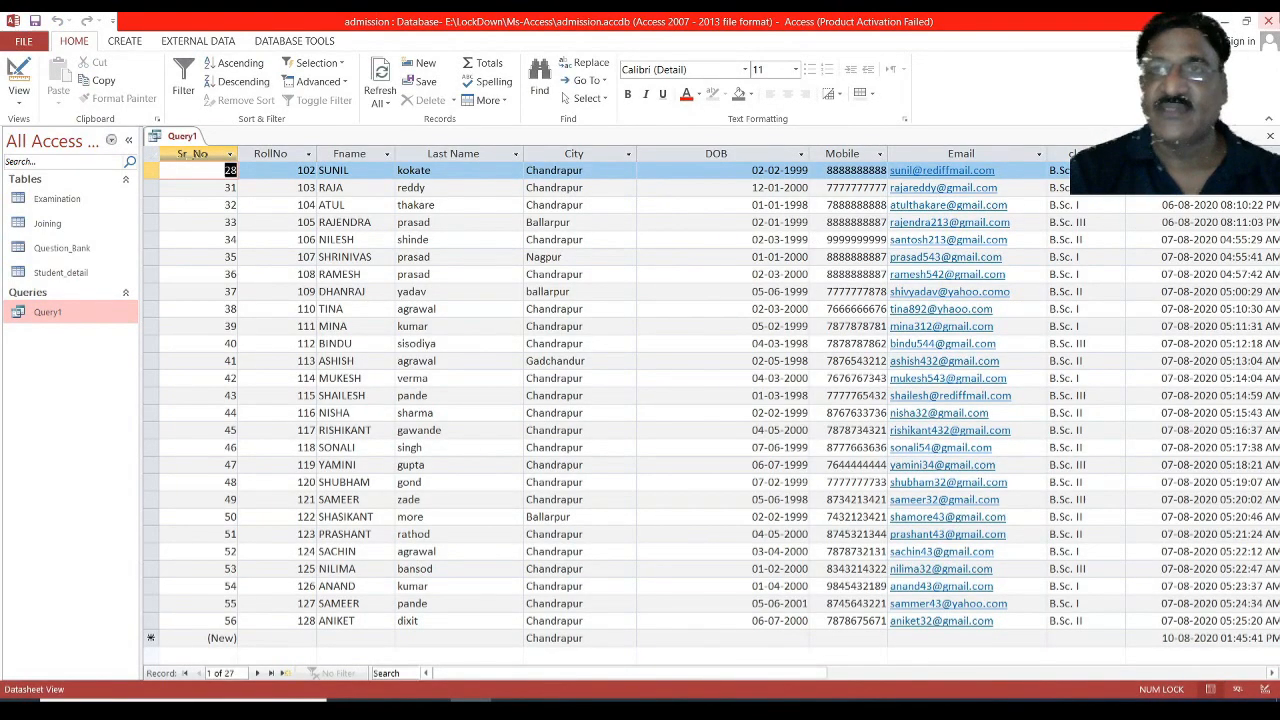
click(1270, 137)
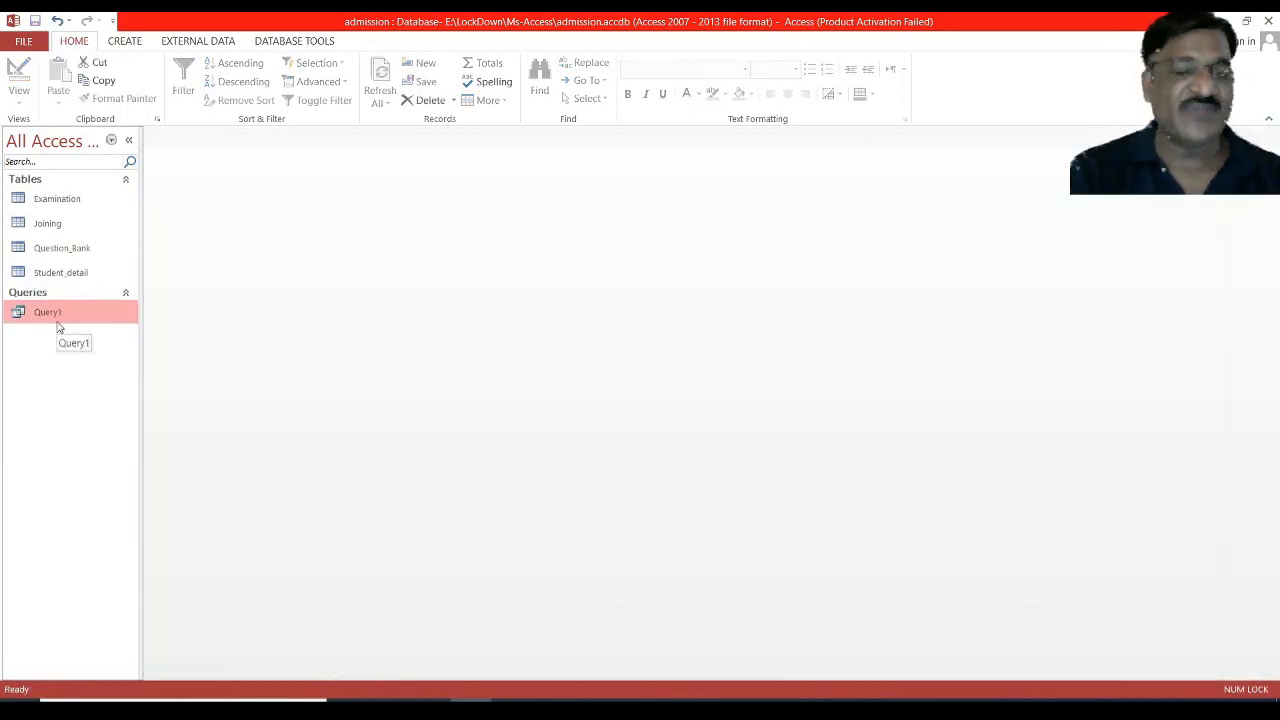
Open Query1 in Design View and add the City field as a second column in its design grid
right_click(59, 324)
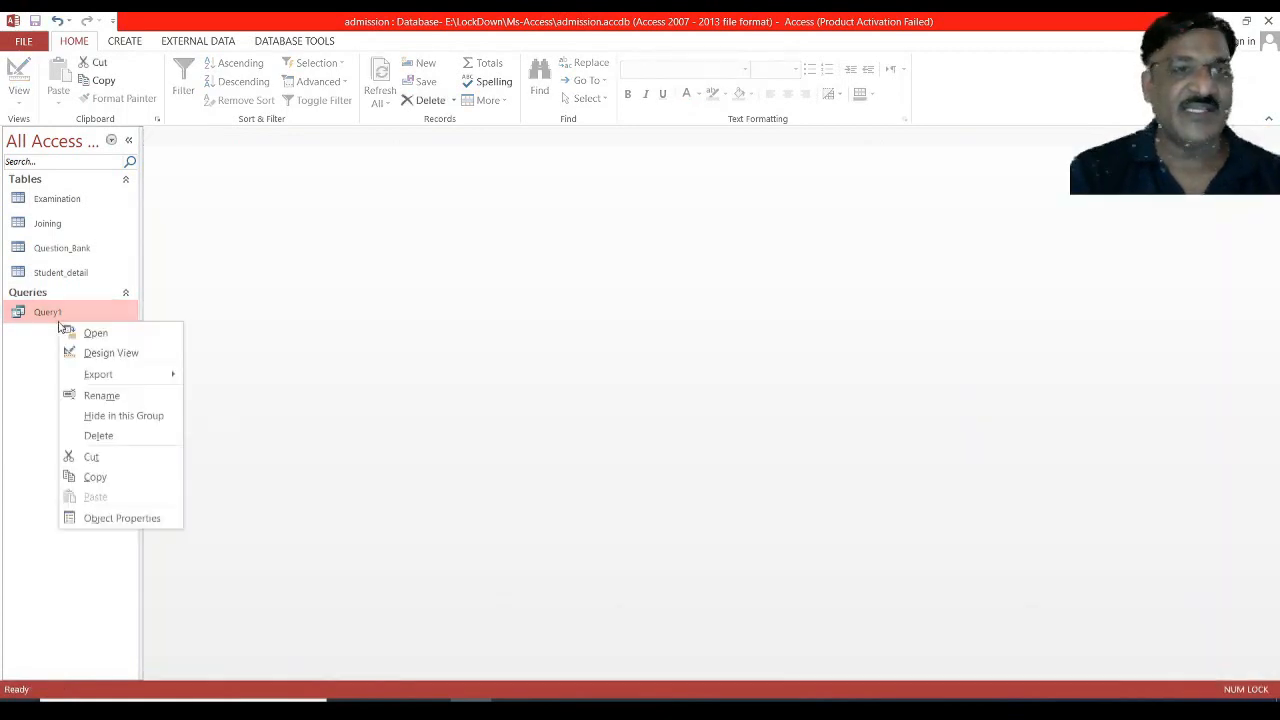
click(106, 358)
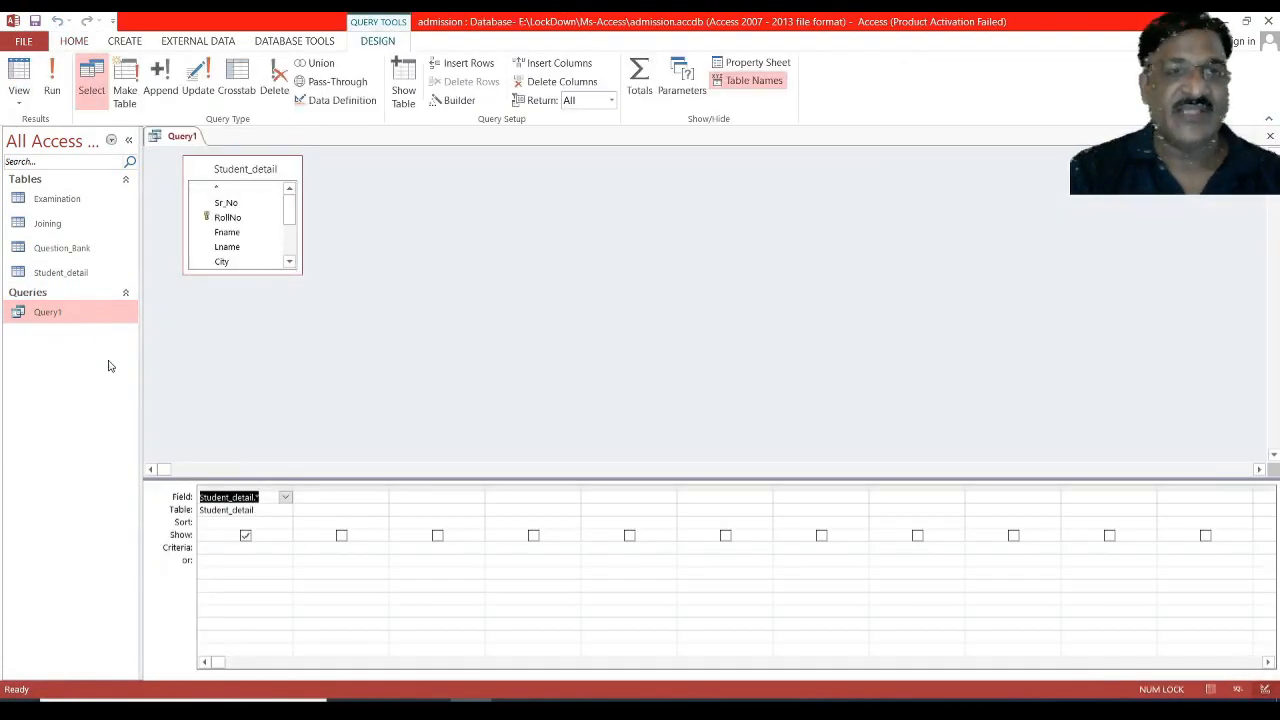
click(354, 503)
click(381, 497)
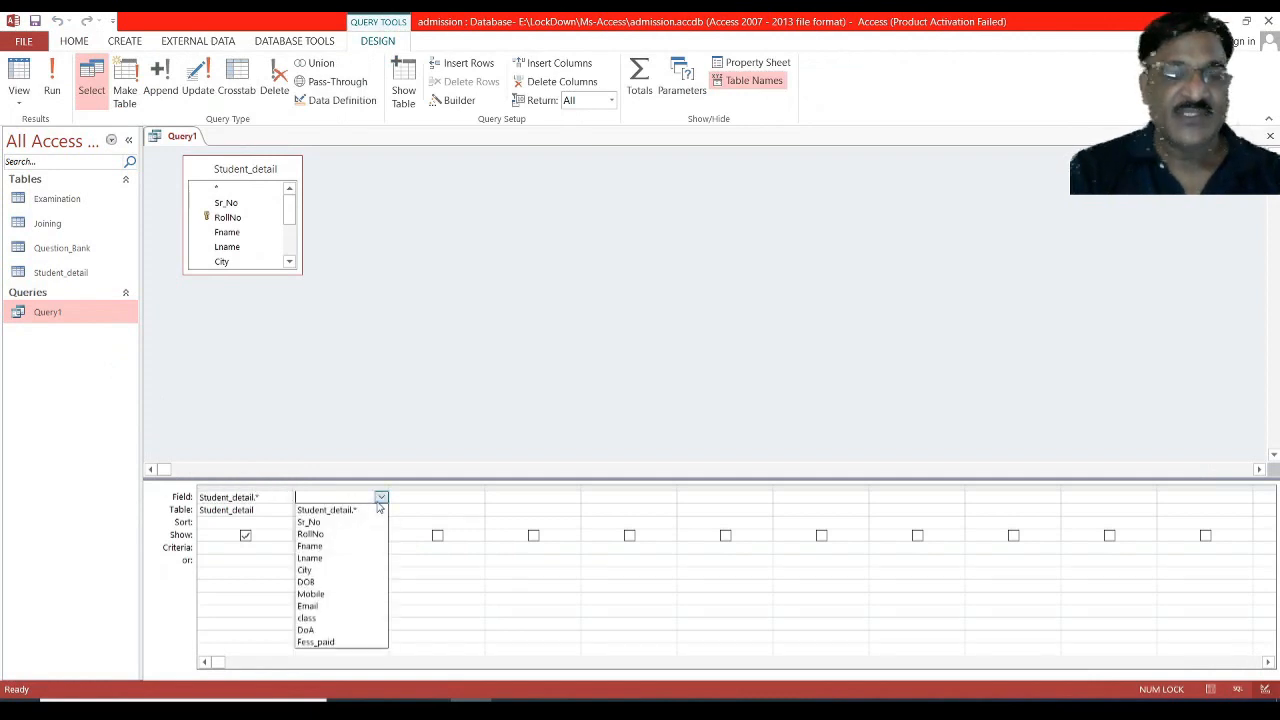
click(324, 569)
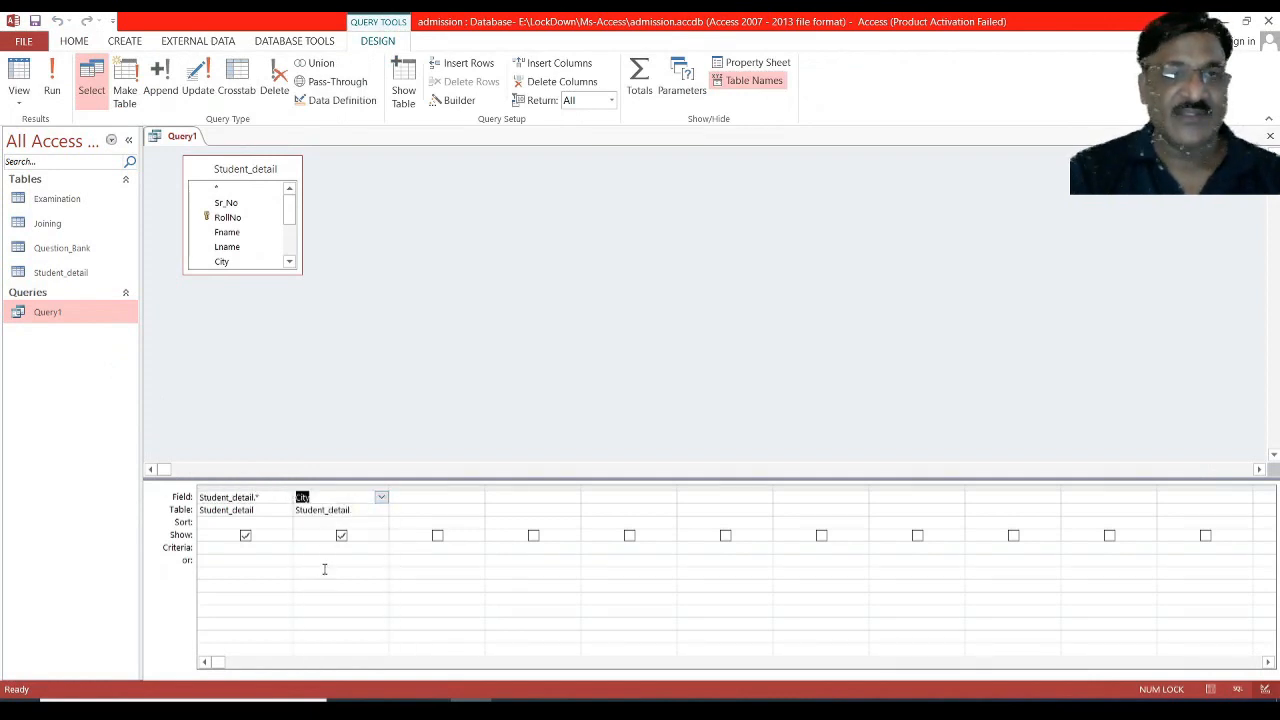
Set the City criterion to "Chandrapur" and exclude the extra City column from the query output
click(303, 547)
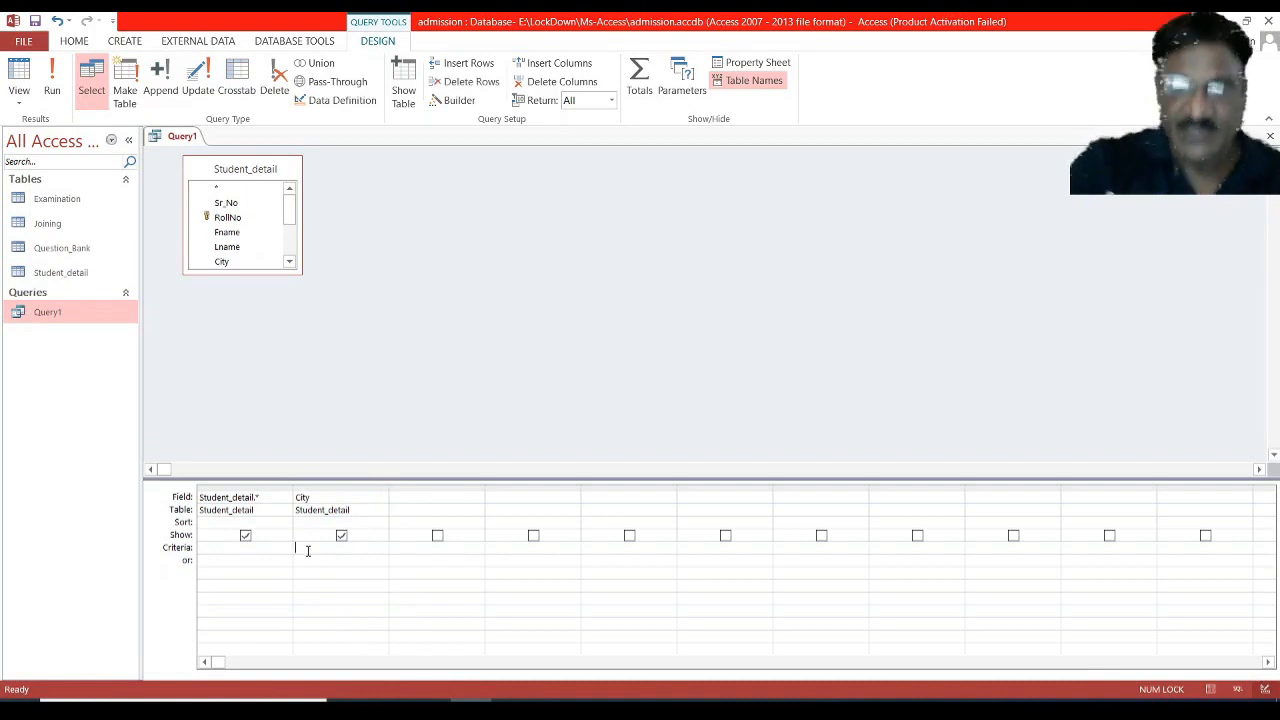
text("Chandrapur)
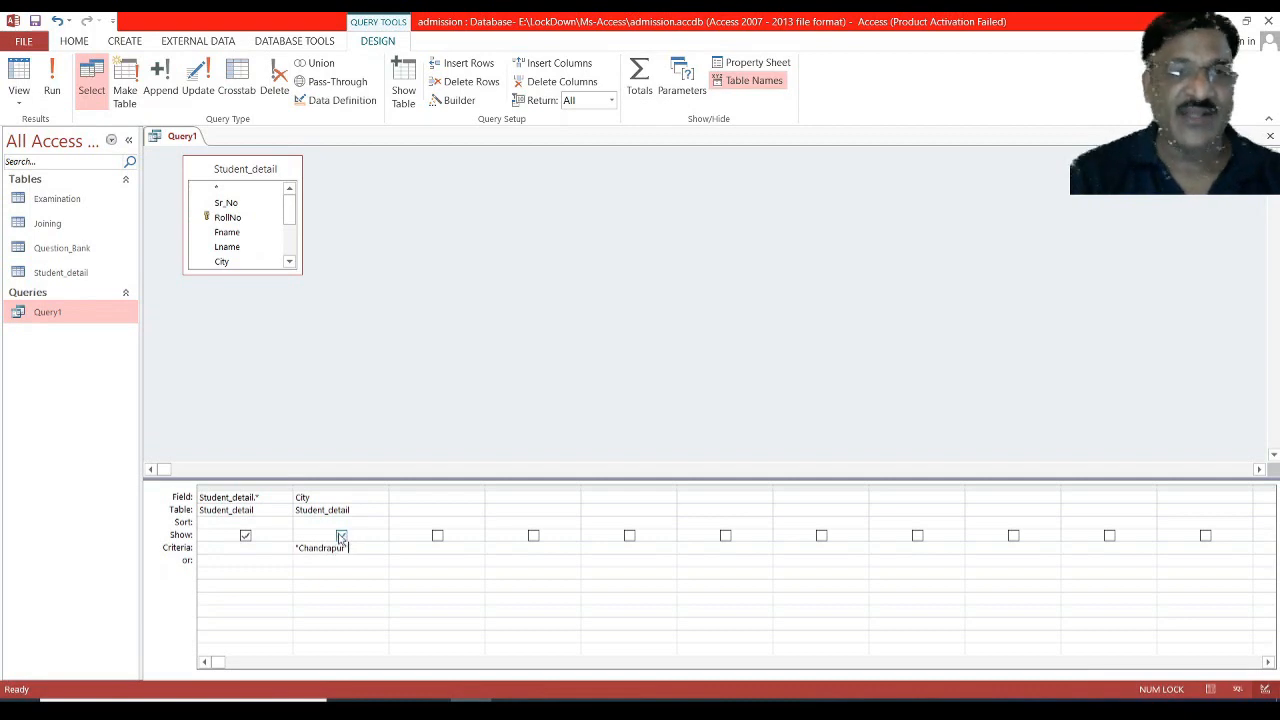
click(341, 536)
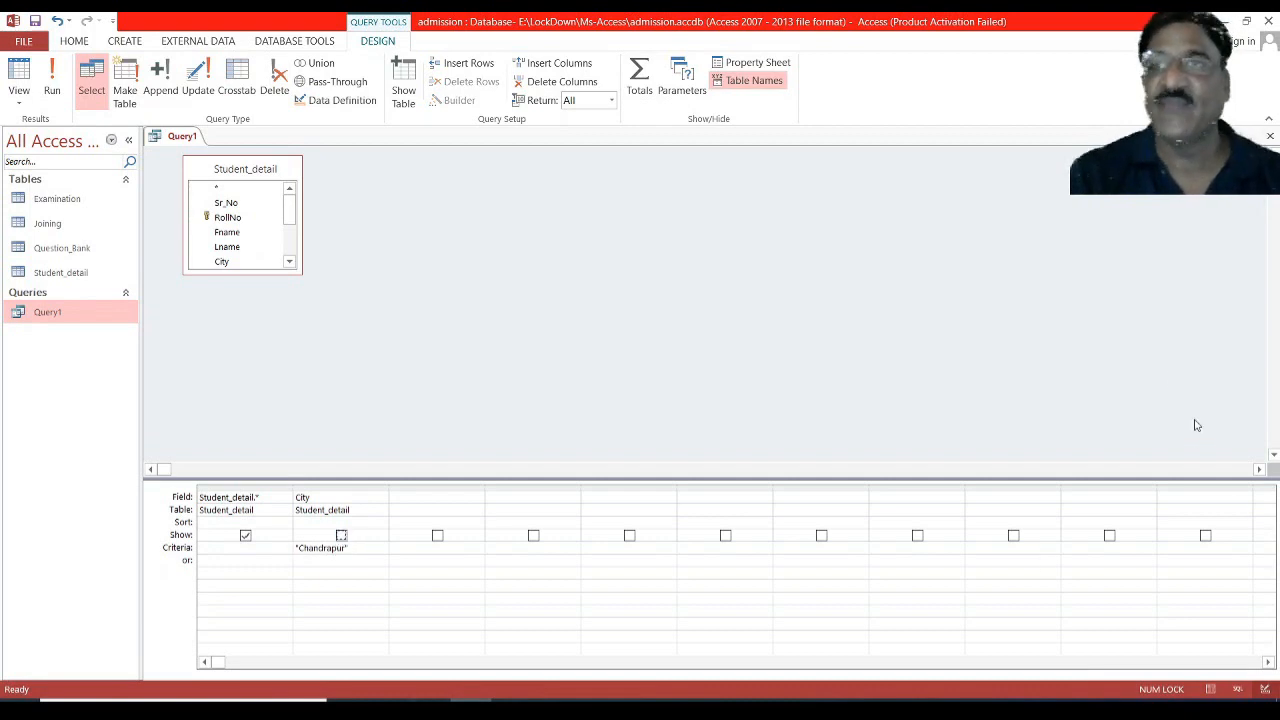
Save the design changes to Query1, run it to view the filtered students, and close it
click(1270, 137)
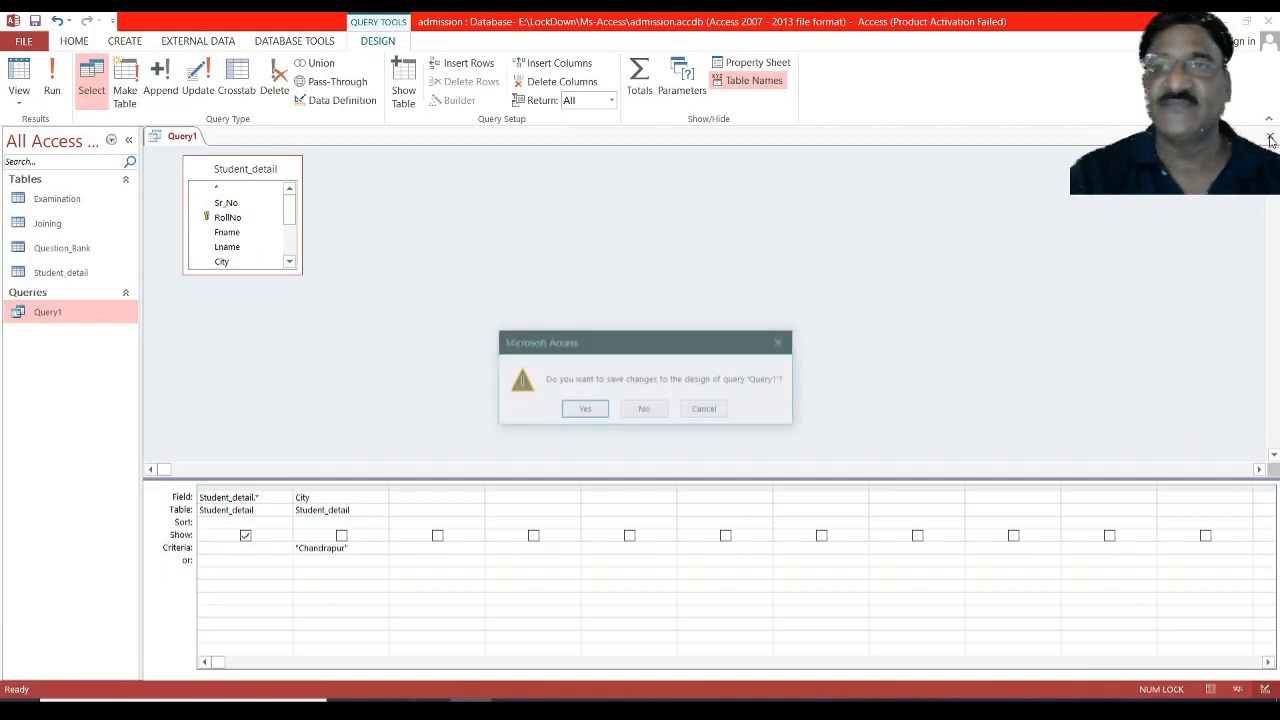
click(580, 409)
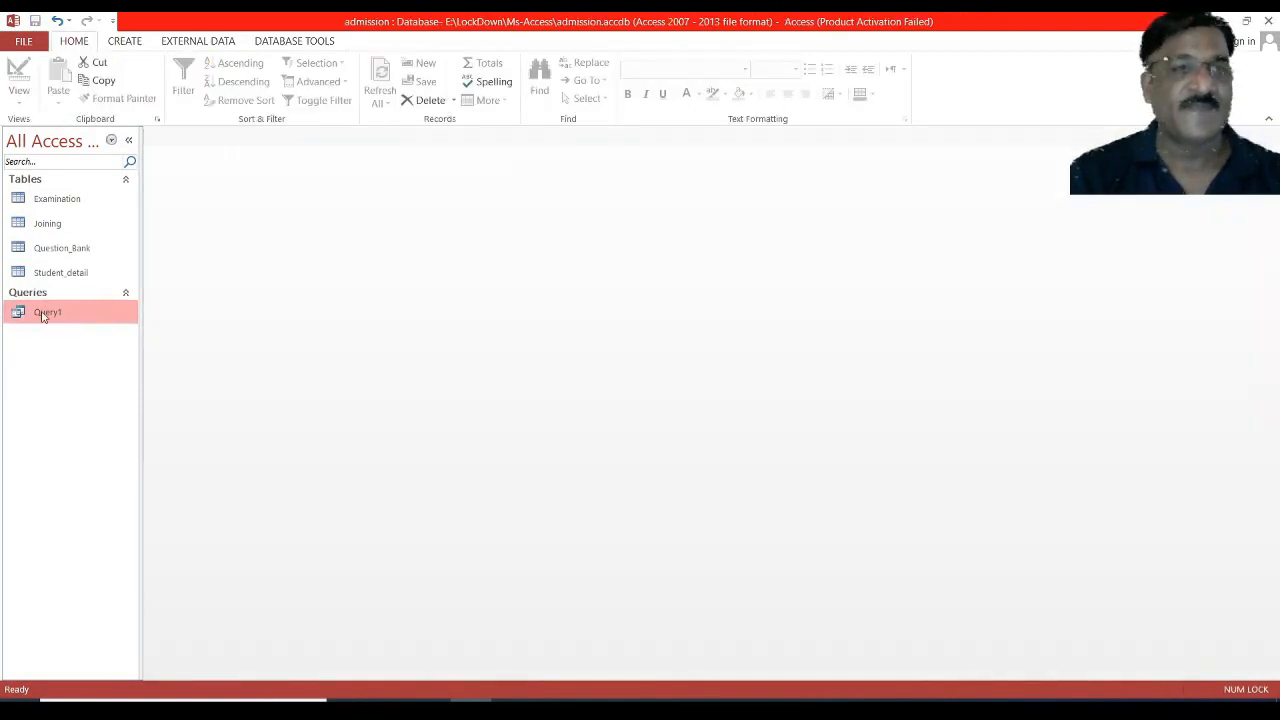
double_click(43, 315)
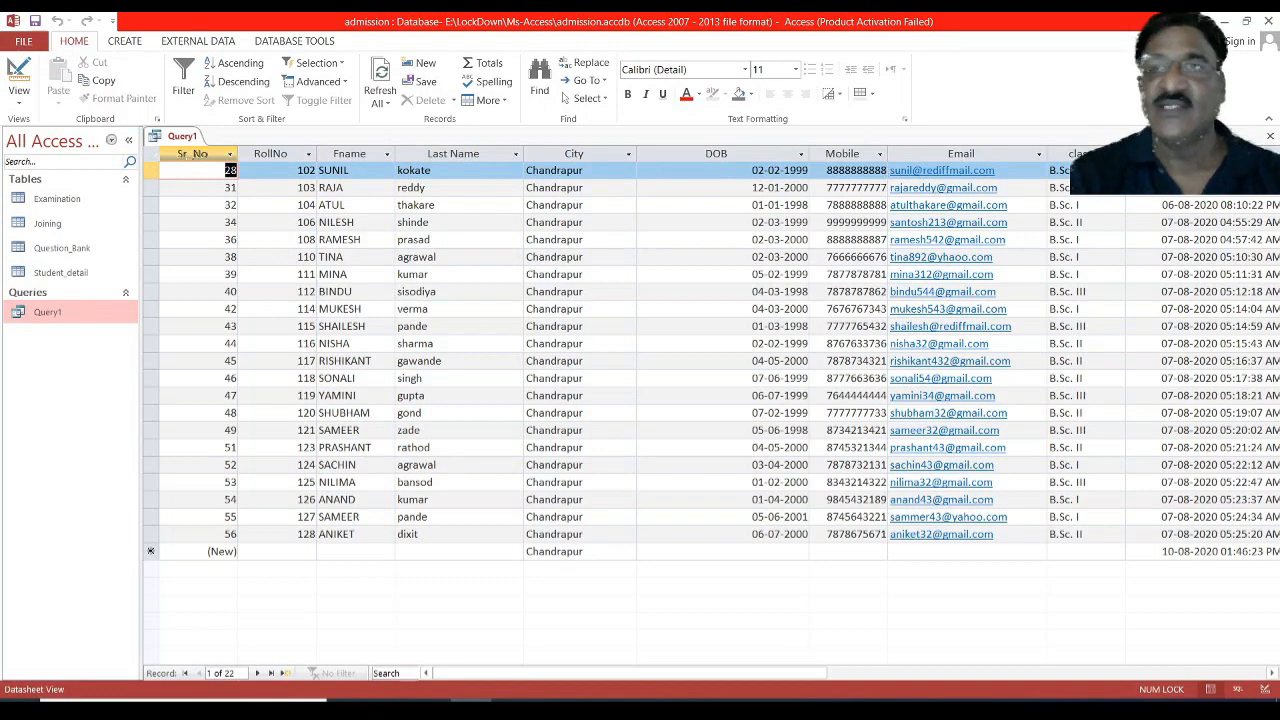
click(1269, 137)
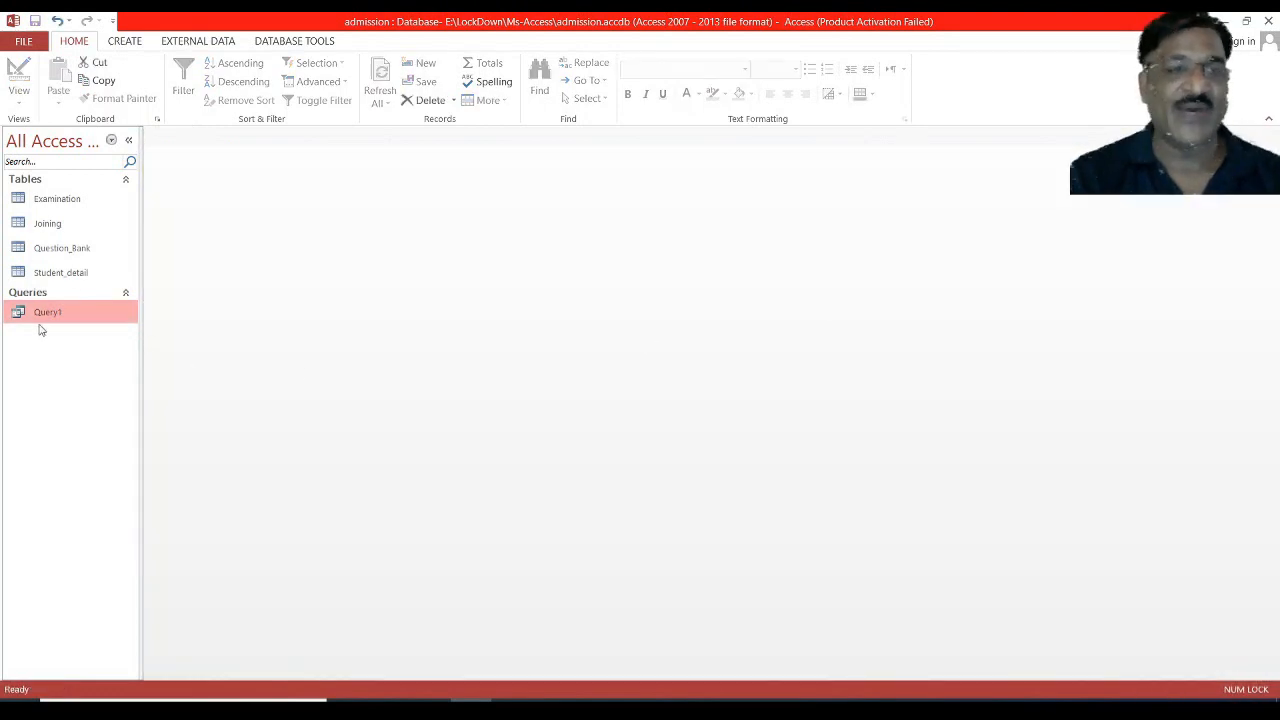
Create a new query in Query Design with the Student_detail table as its source
right_click(71, 315)
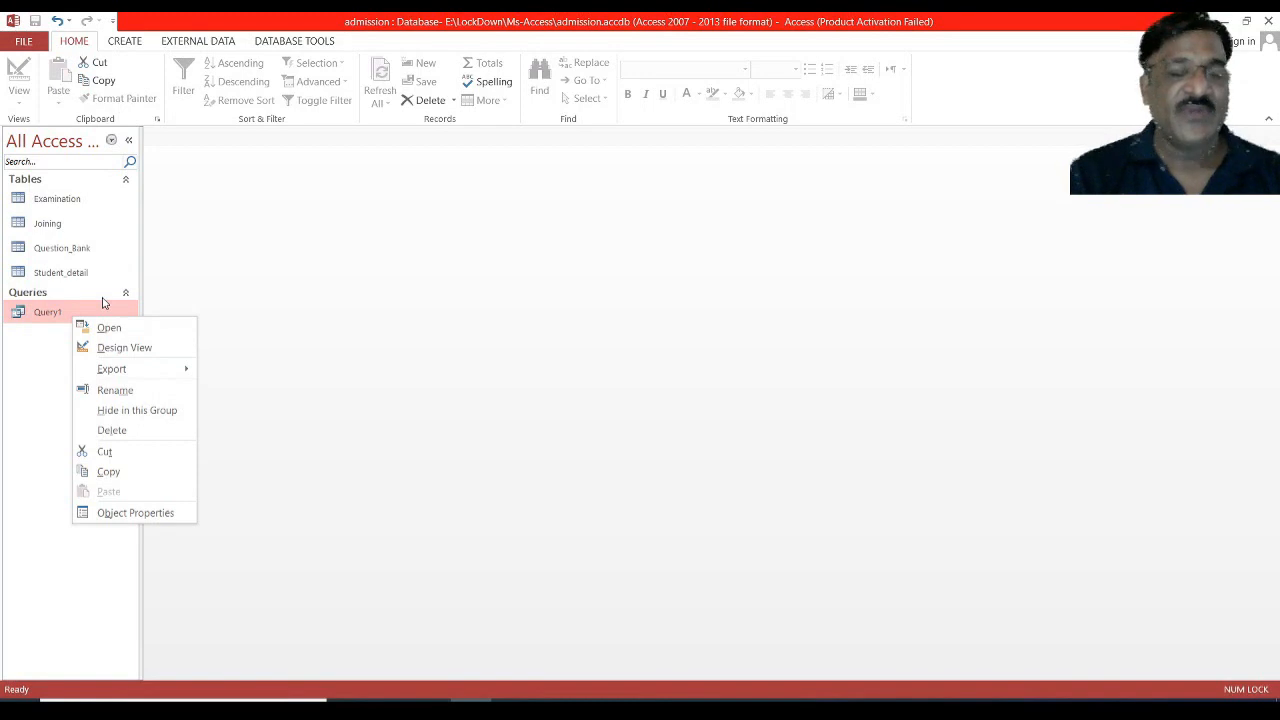
click(131, 50)
click(125, 41)
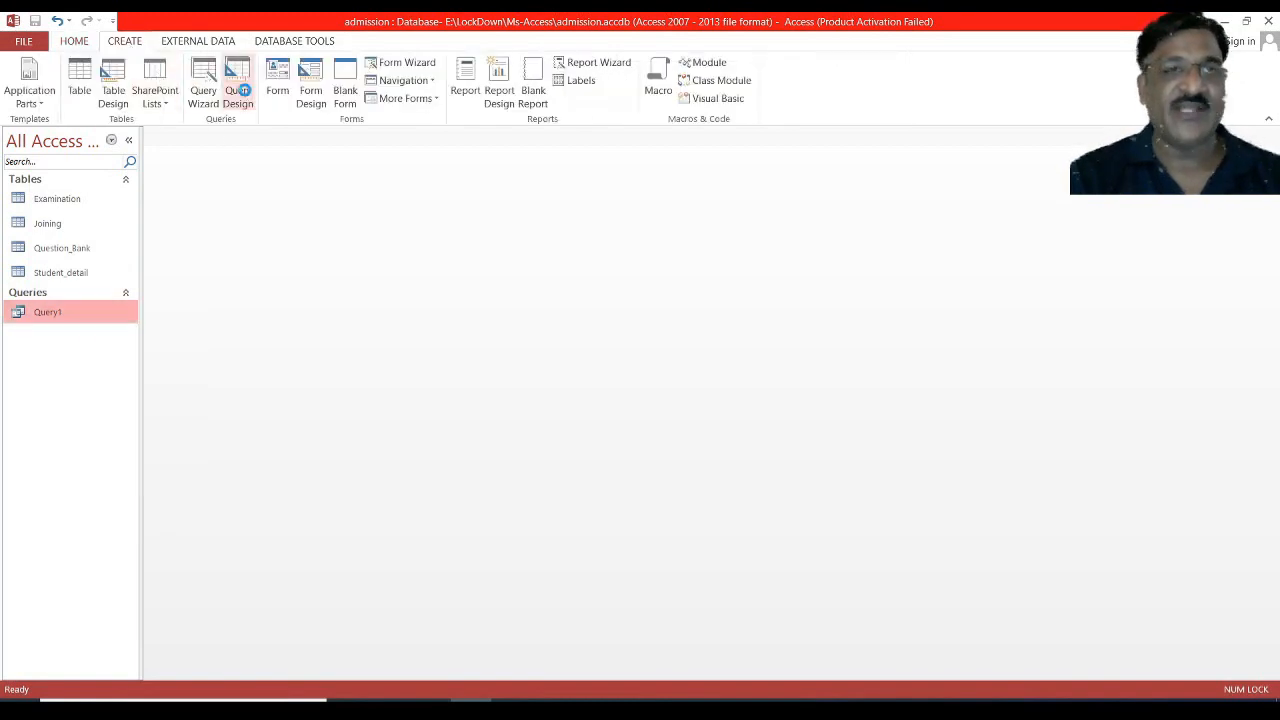
click(238, 92)
click(560, 530)
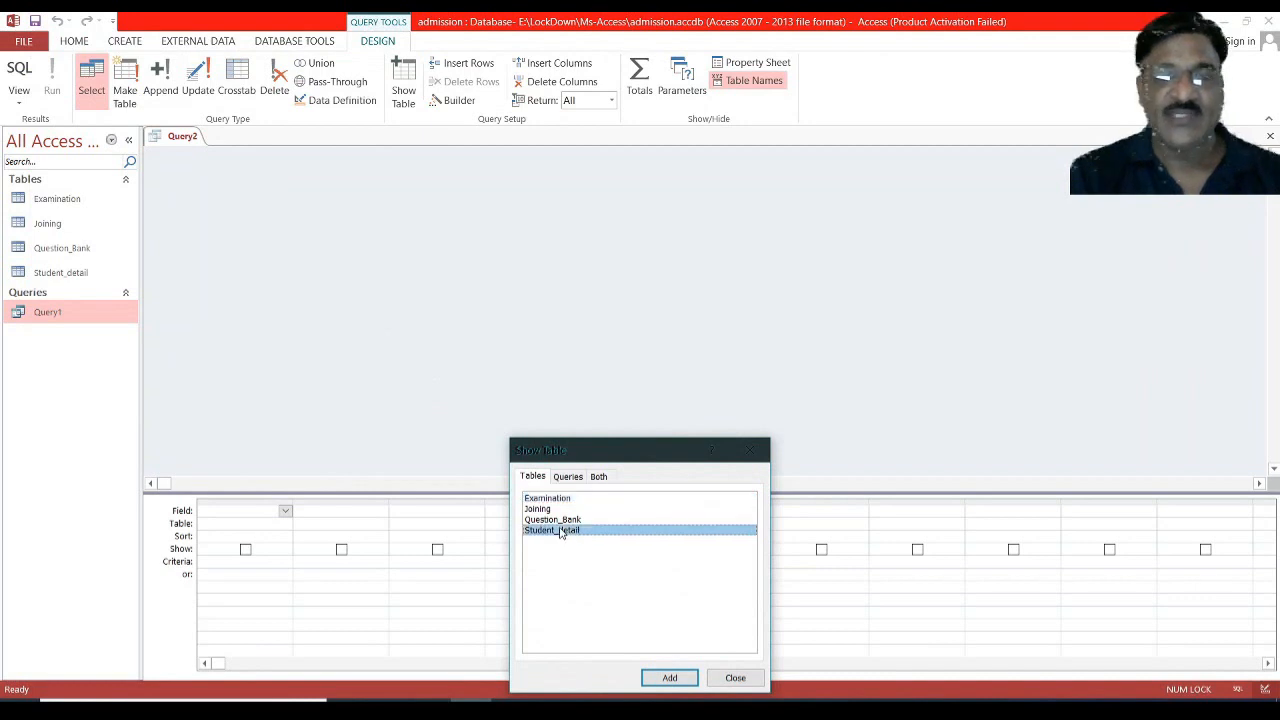
click(660, 679)
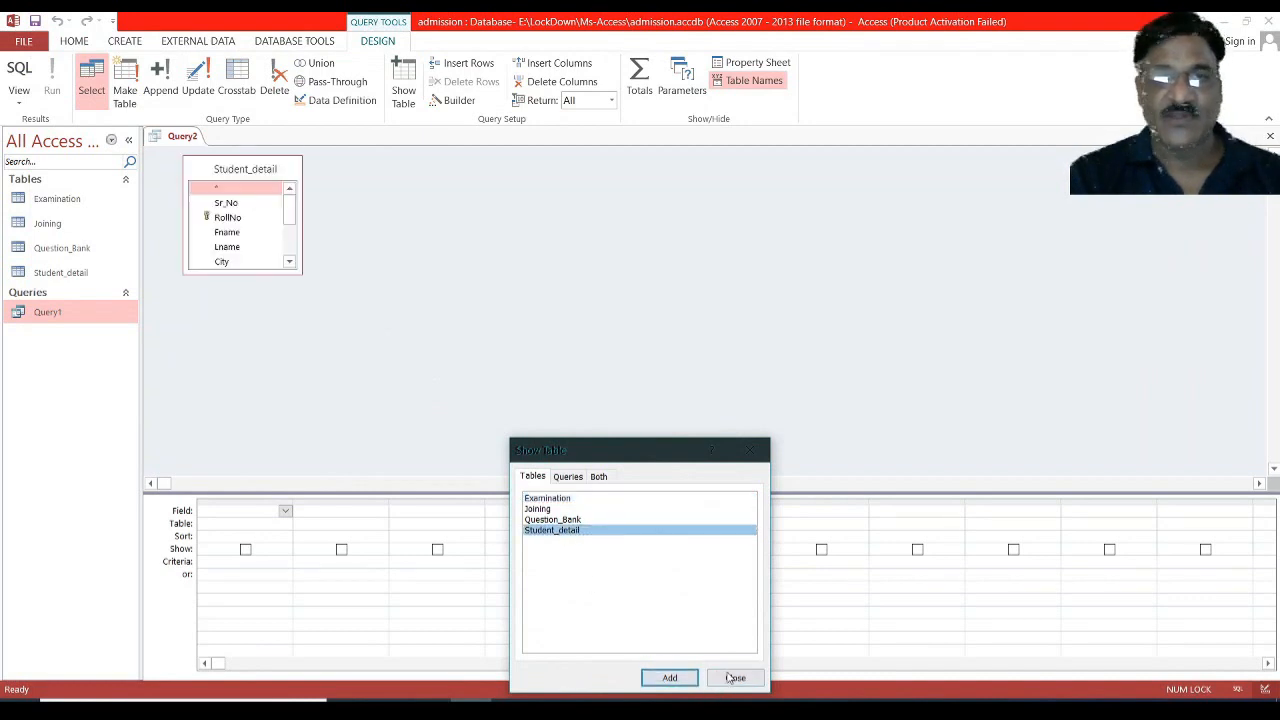
click(722, 679)
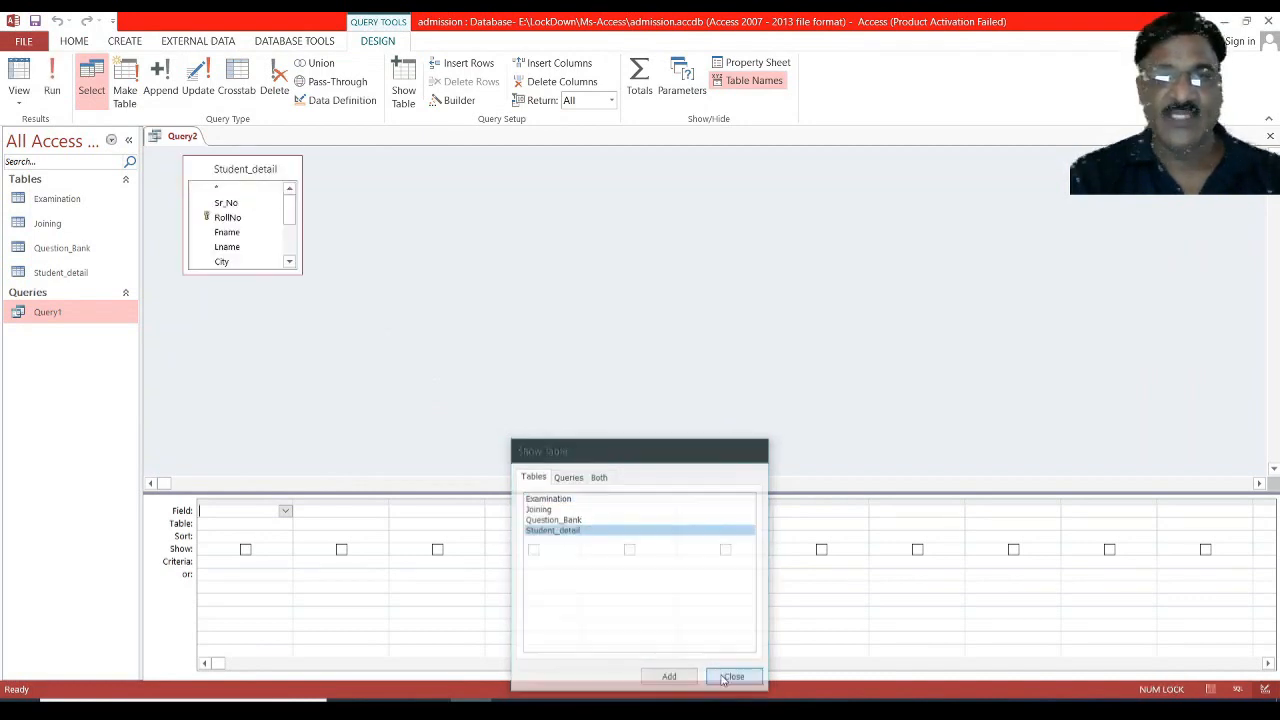
Add the Fname, Lname, City, DoA and DOB fields from Student_detail to the query grid
click(236, 233)
double_click(236, 233)
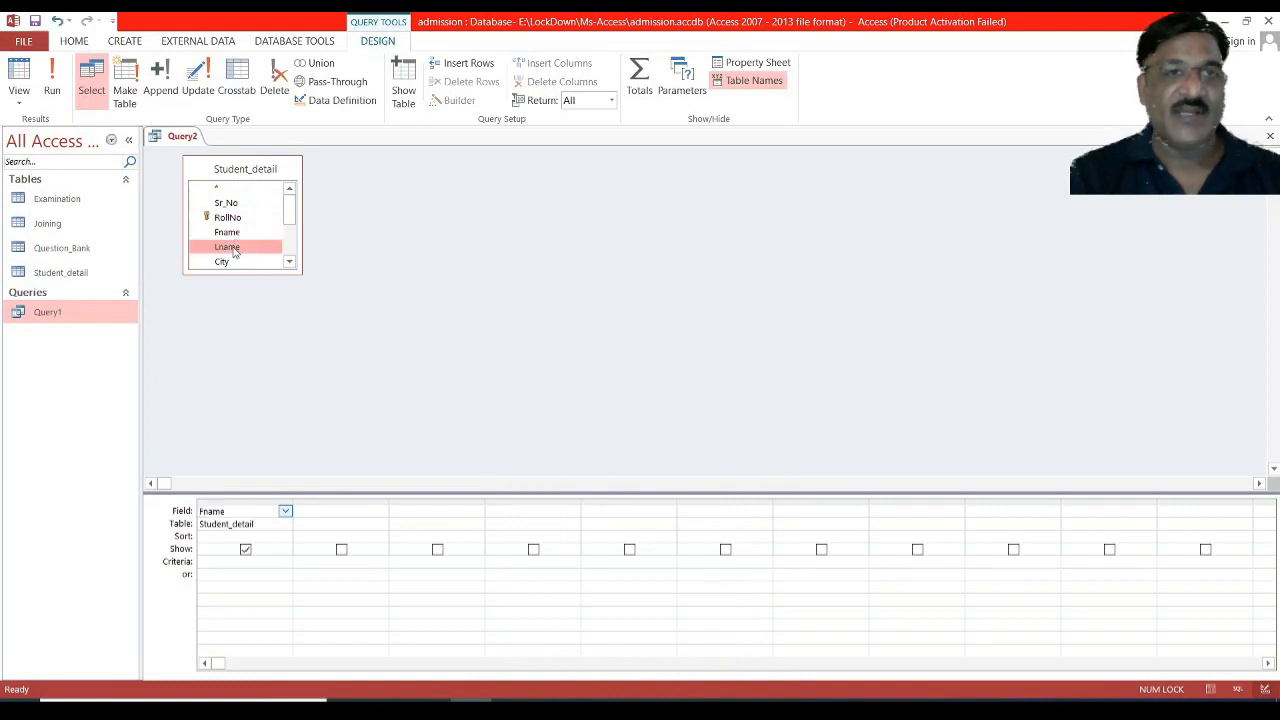
double_click(230, 247)
double_click(222, 262)
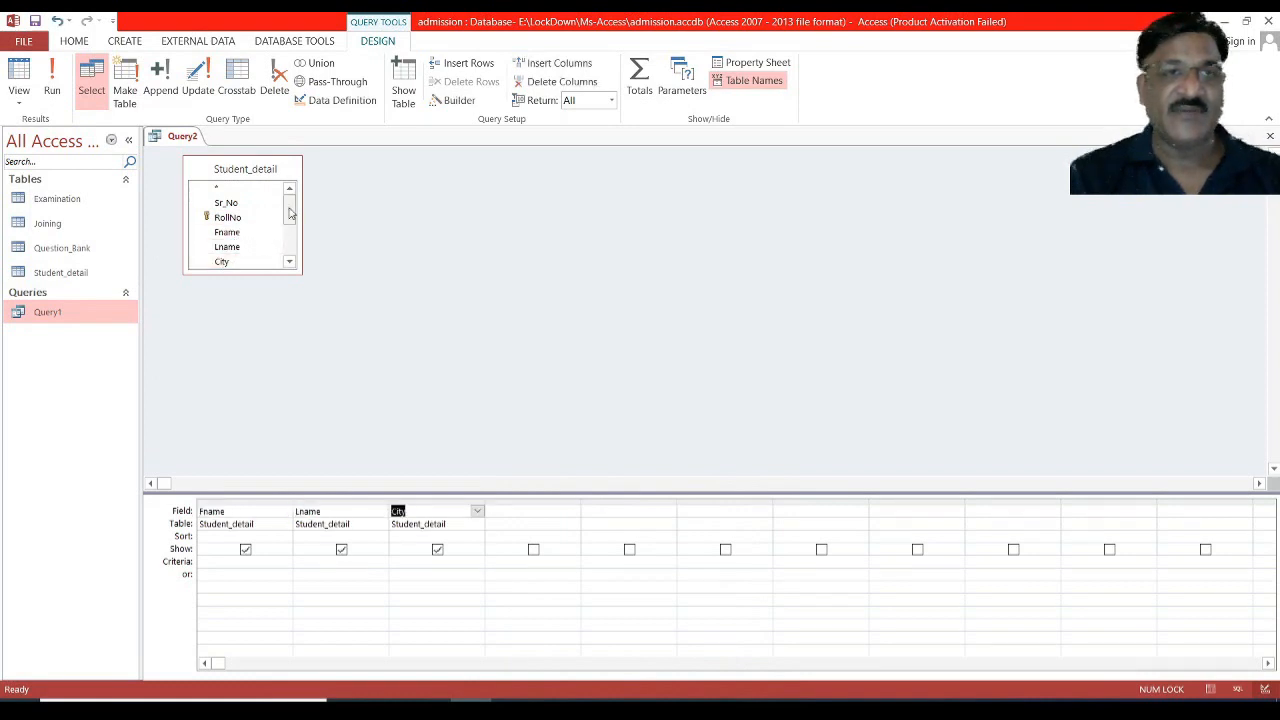
scroll(288, 228, down, 1)
scroll(288, 228, down, 2)
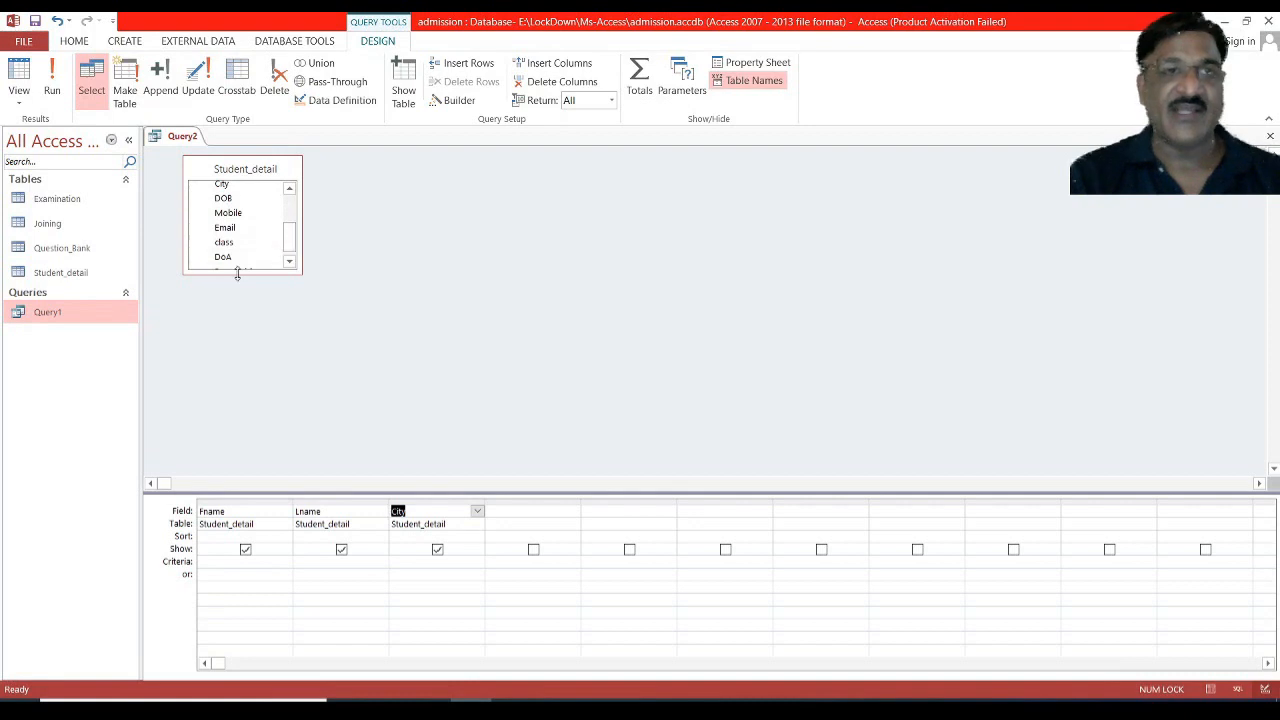
double_click(224, 257)
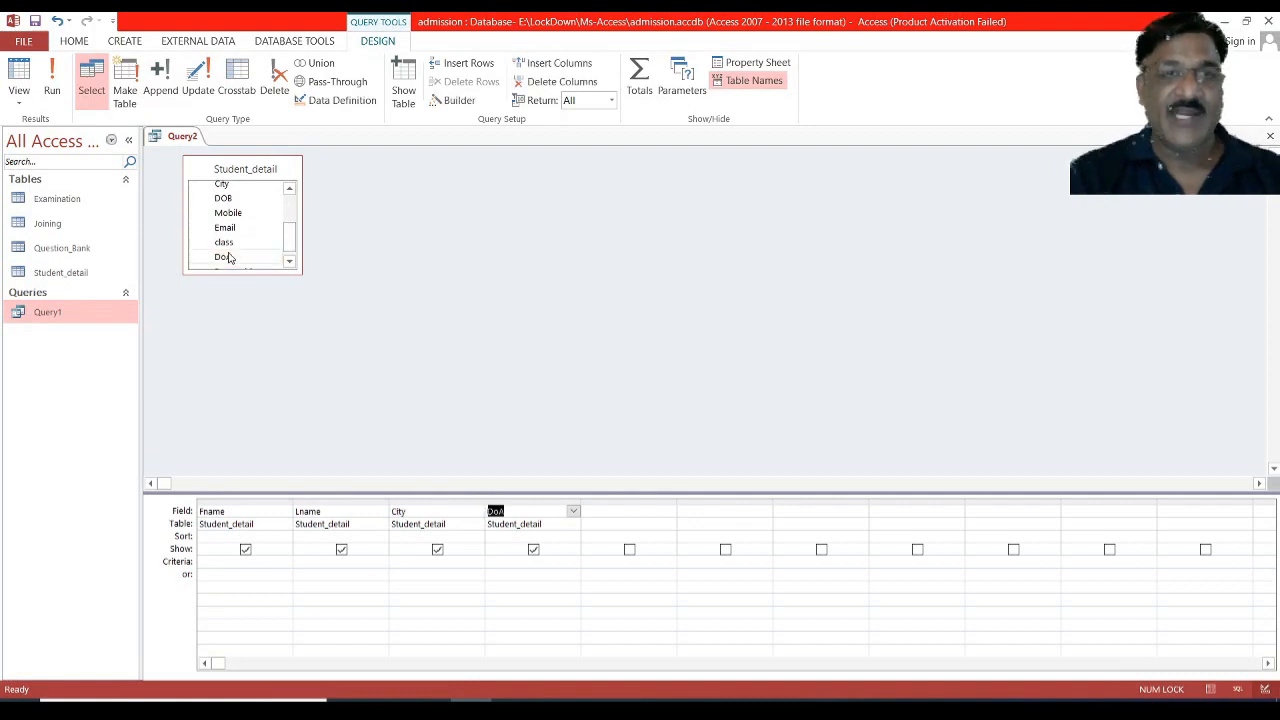
double_click(223, 197)
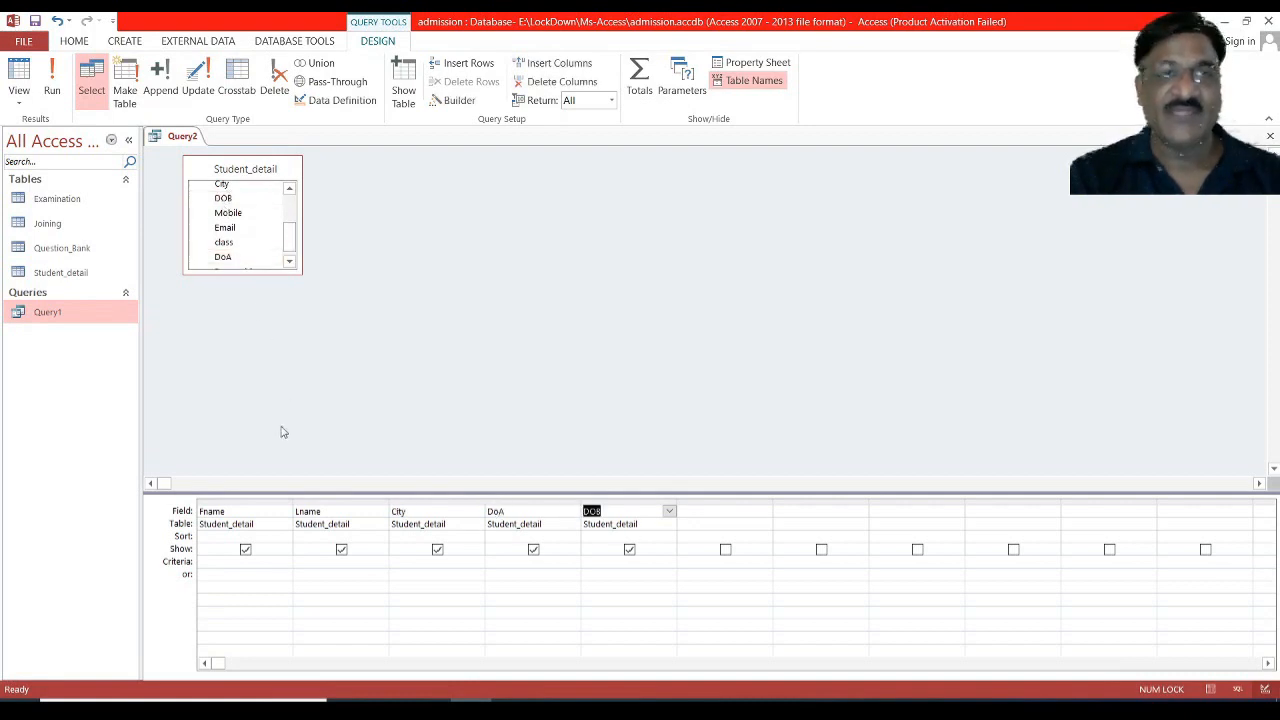
Set the Fname criterion to like "S*" and save the query as Query2
click(226, 562)
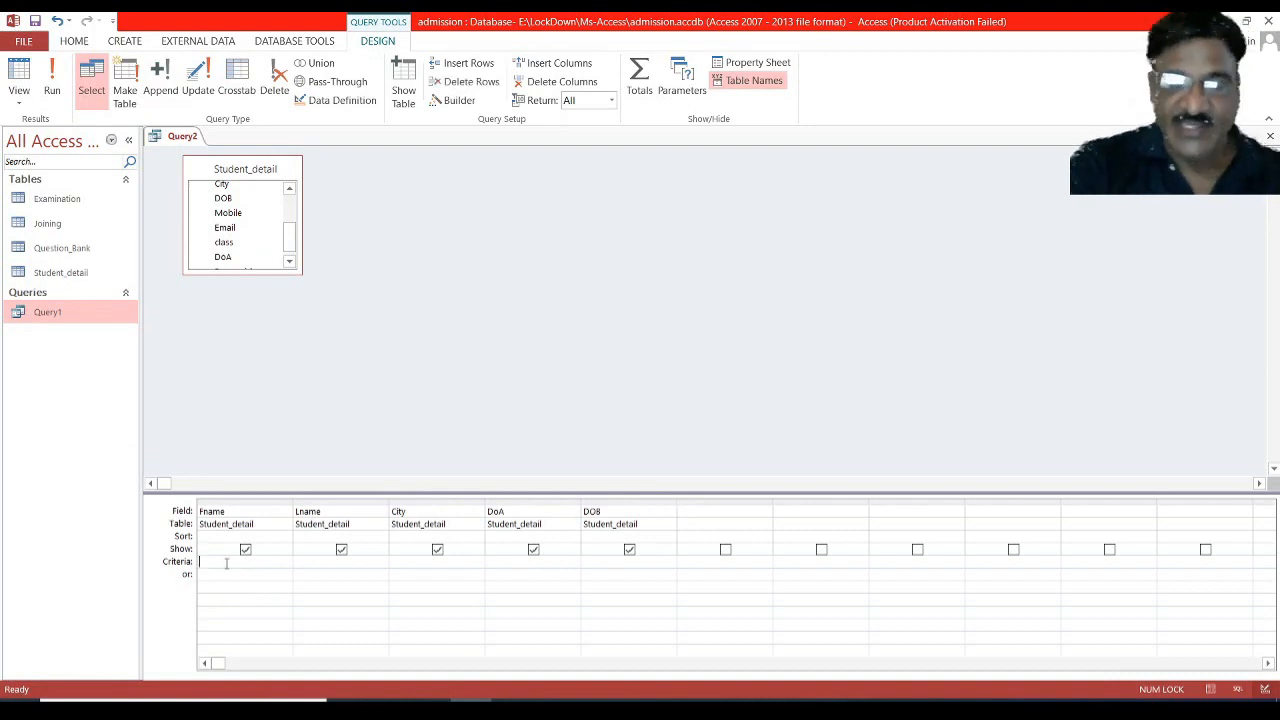
text(like "S*)
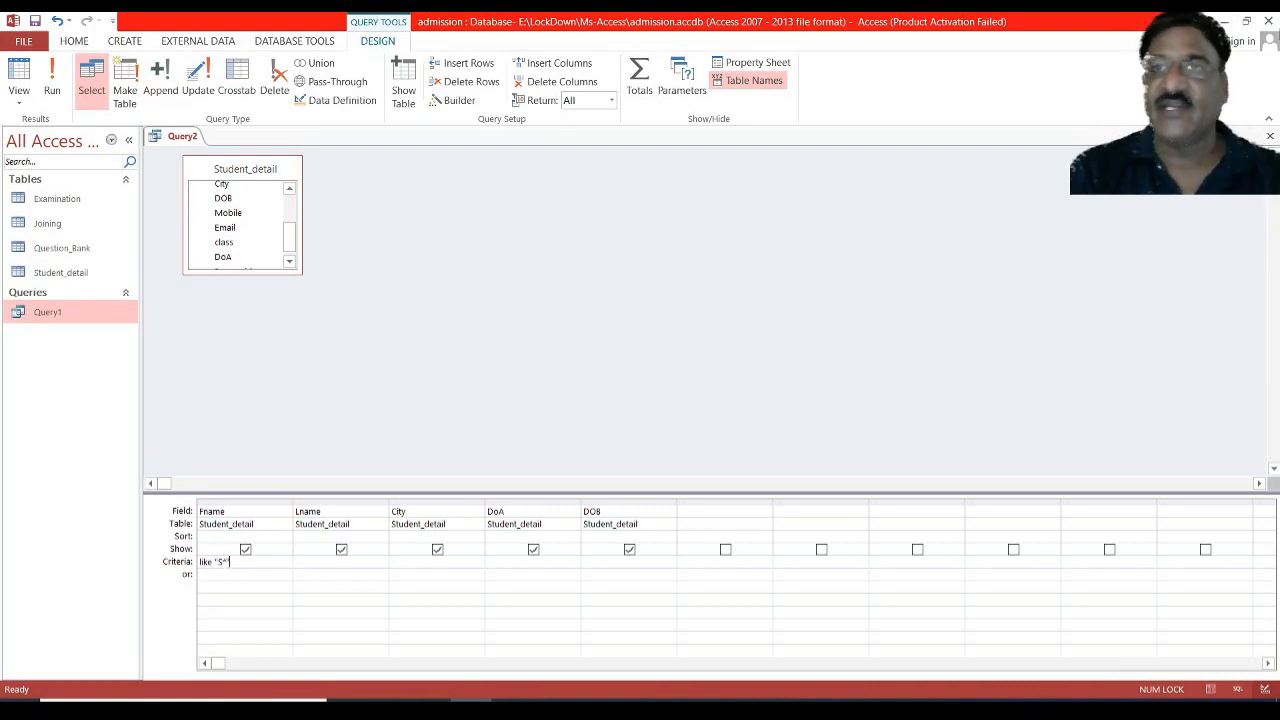
click(1271, 137)
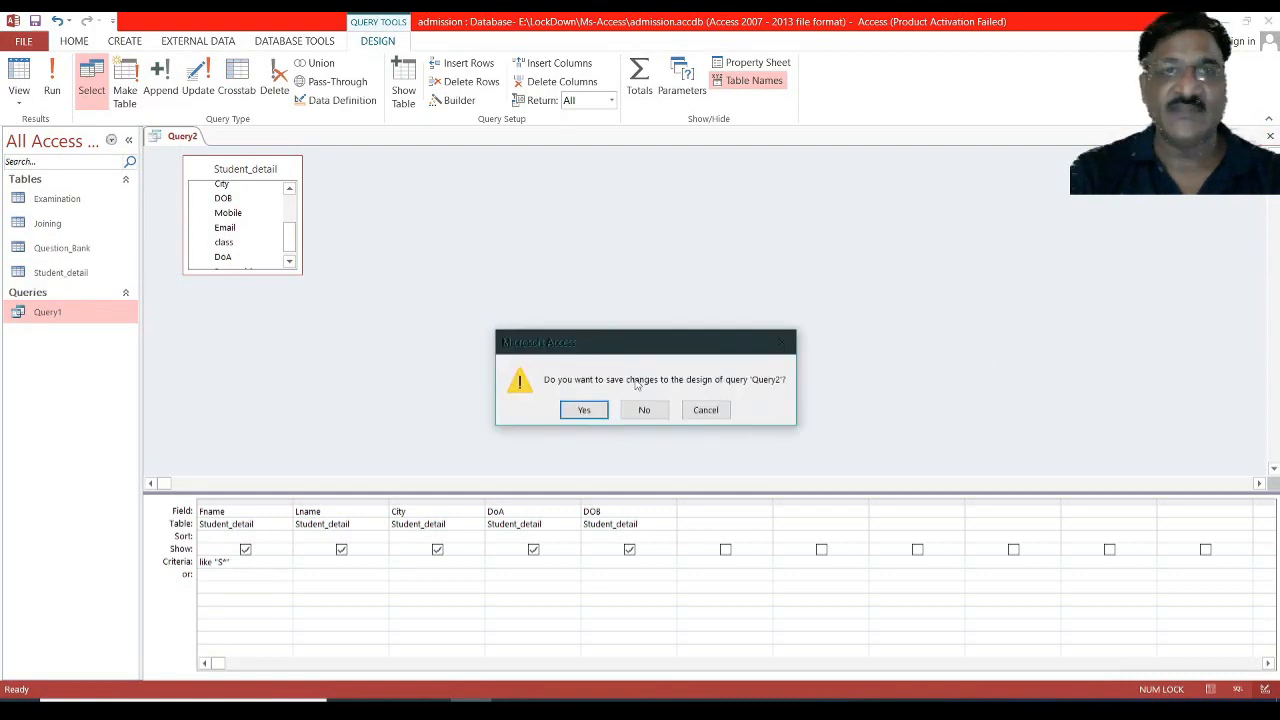
click(592, 409)
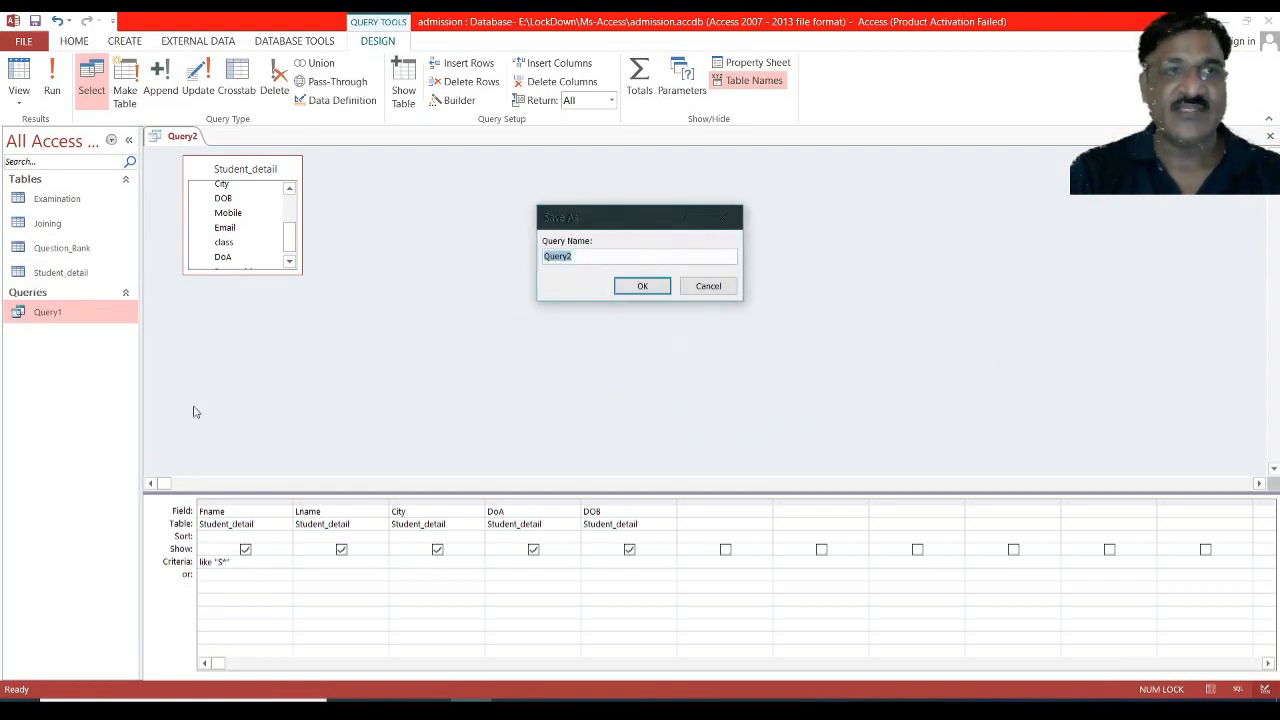
click(637, 289)
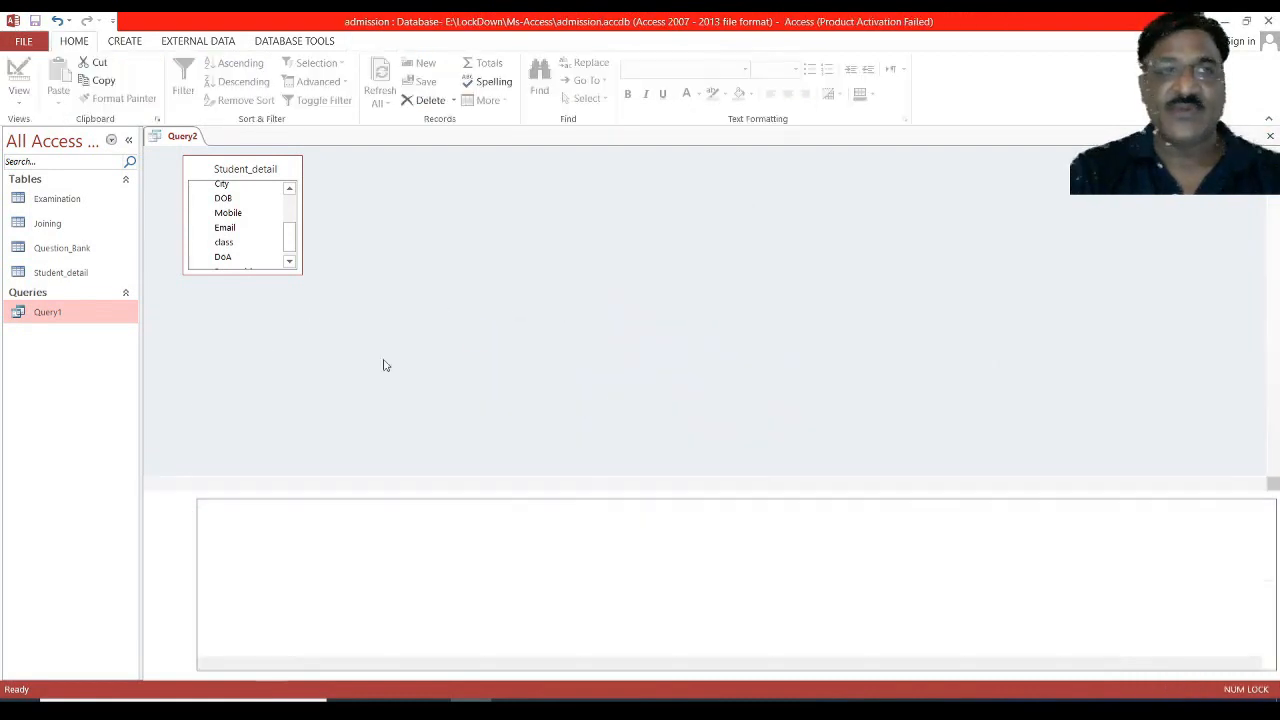
Run Query2 to view the students whose first name starts with S, then close the results
click(42, 341)
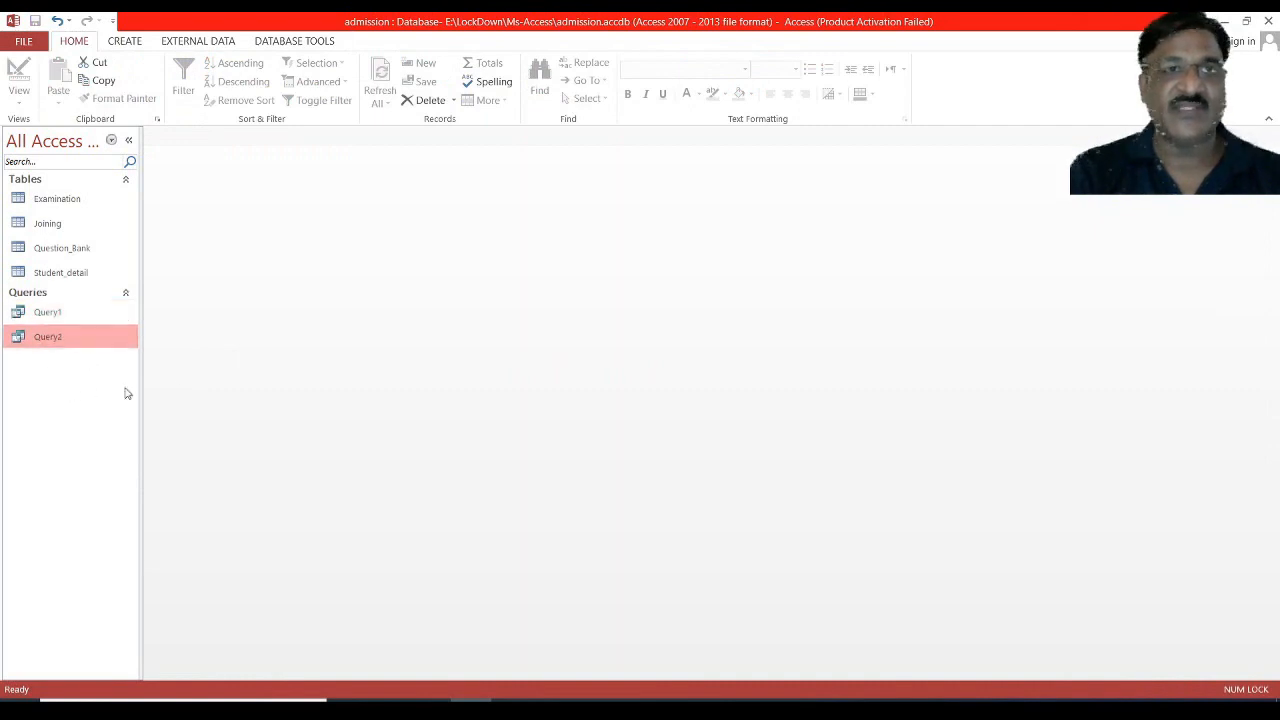
double_click(63, 347)
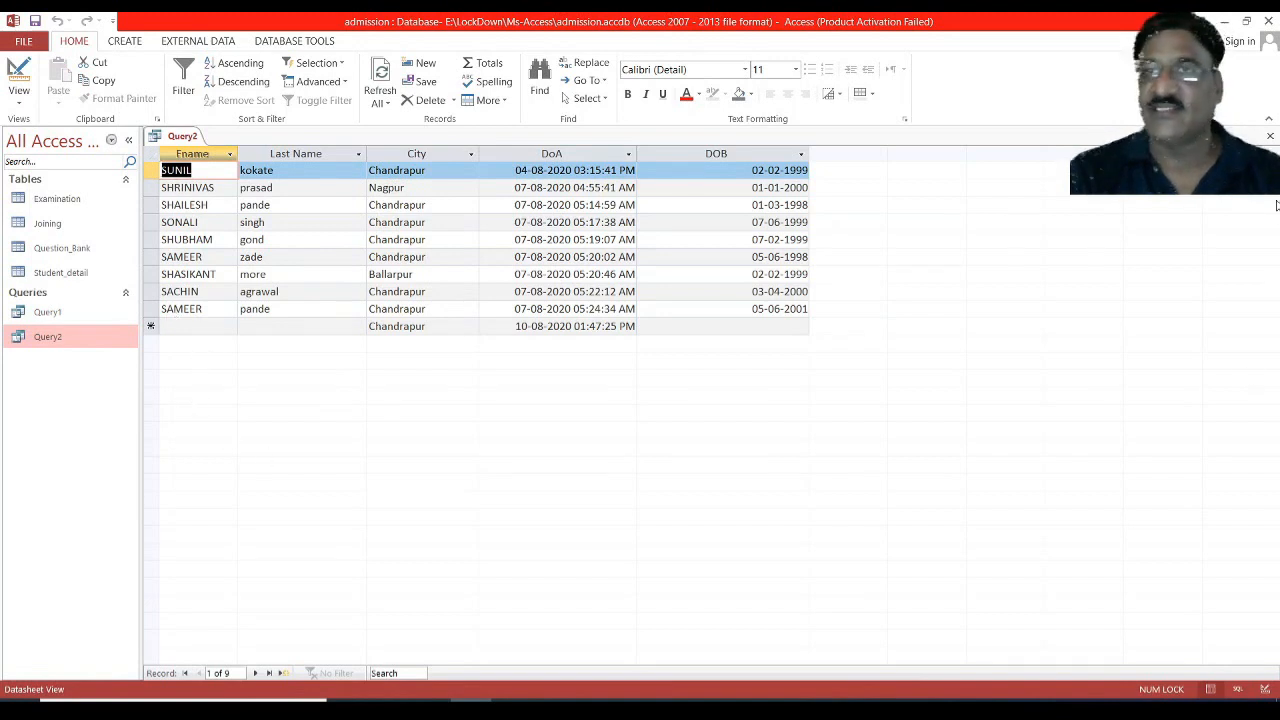
click(1270, 137)
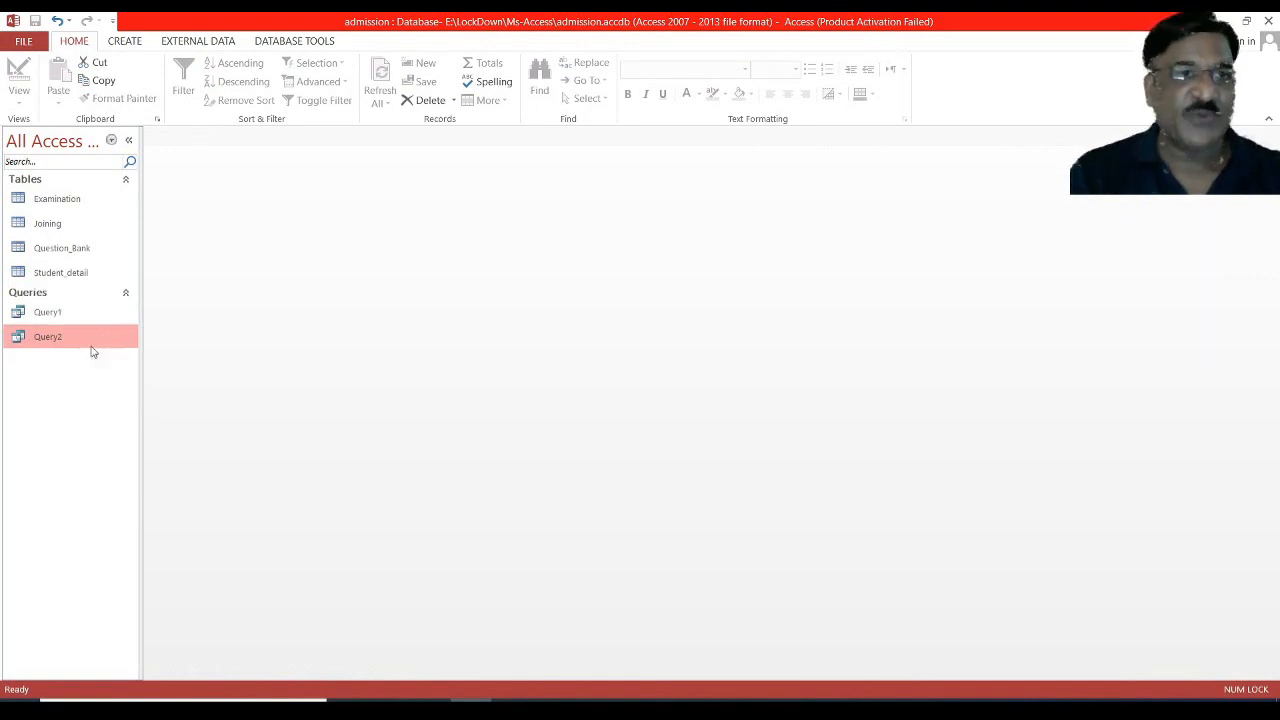
Change Query2's Fname criterion to Like "?????", save the design, and run the query to view students with five-letter first names
right_click(91, 346)
click(130, 379)
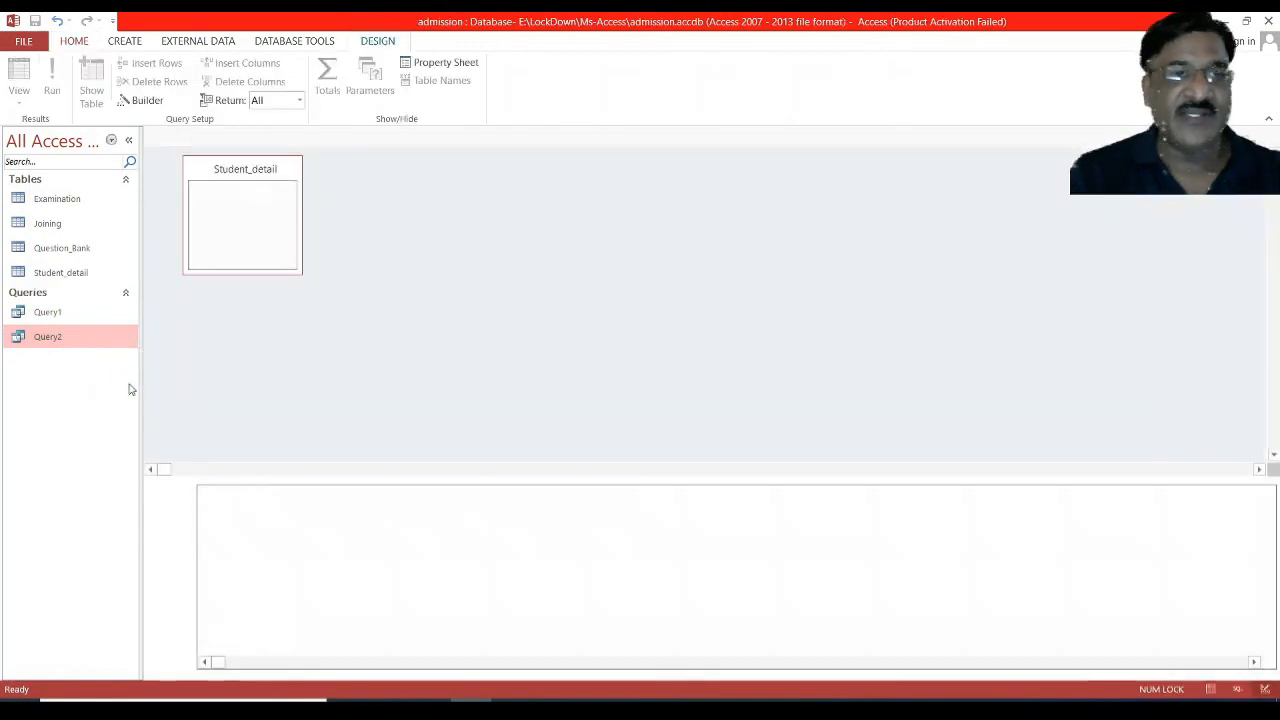
click(243, 558)
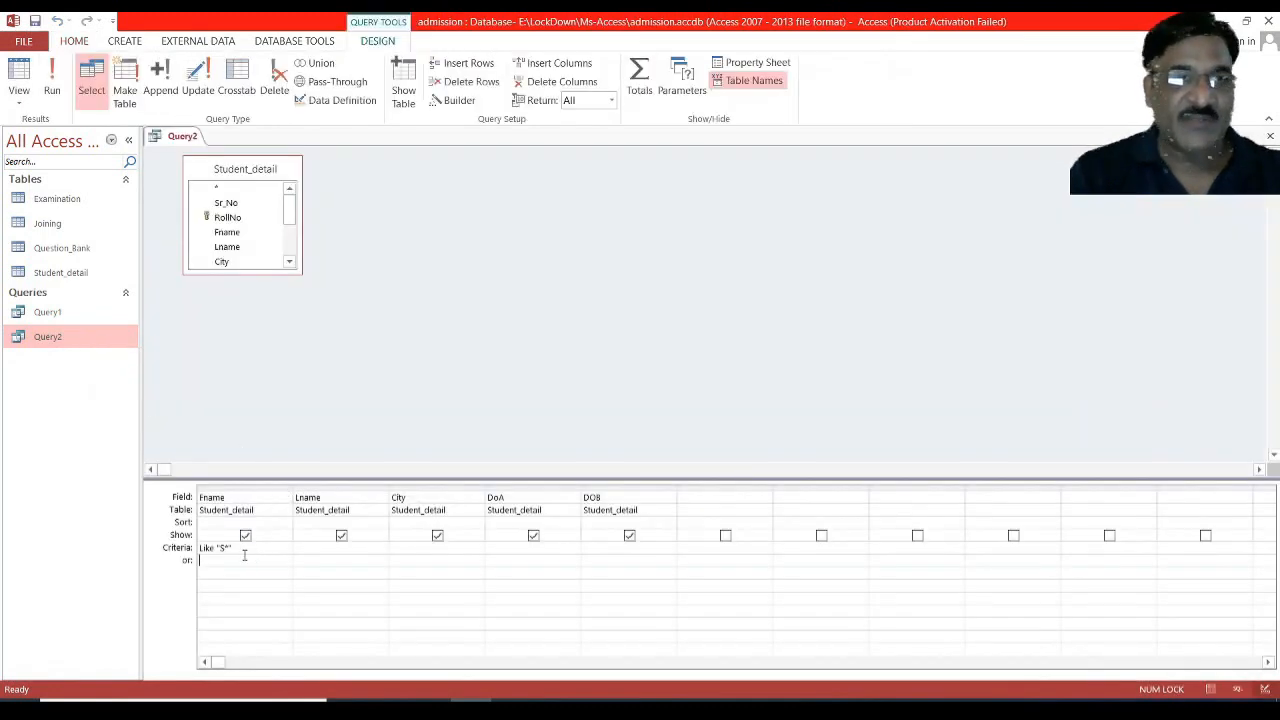
drag(232, 548, 219, 548)
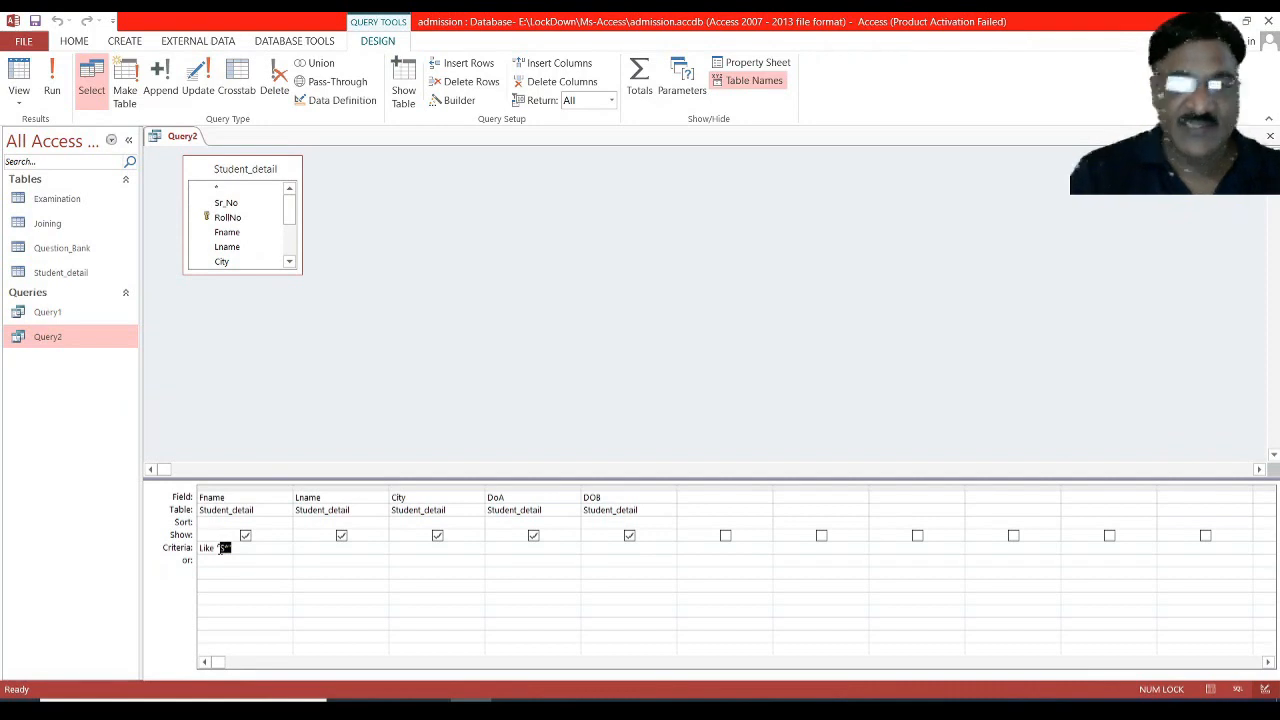
text(??)
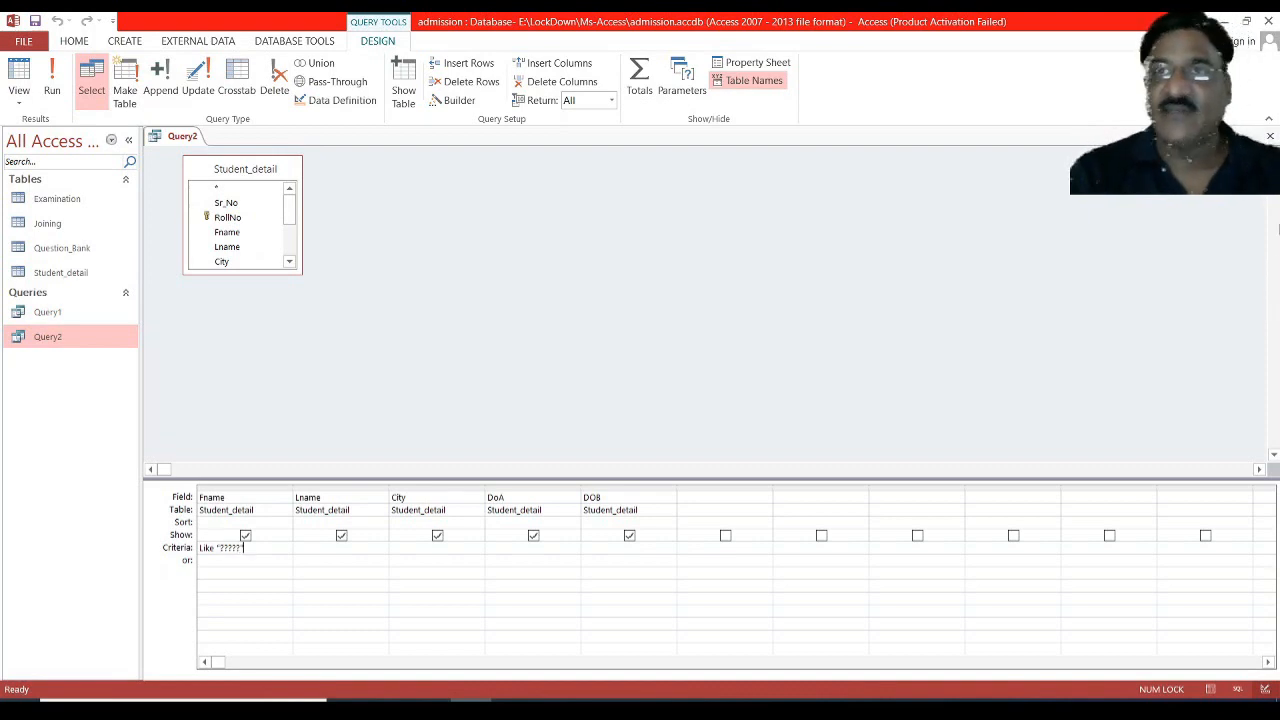
key(ctrl+w)
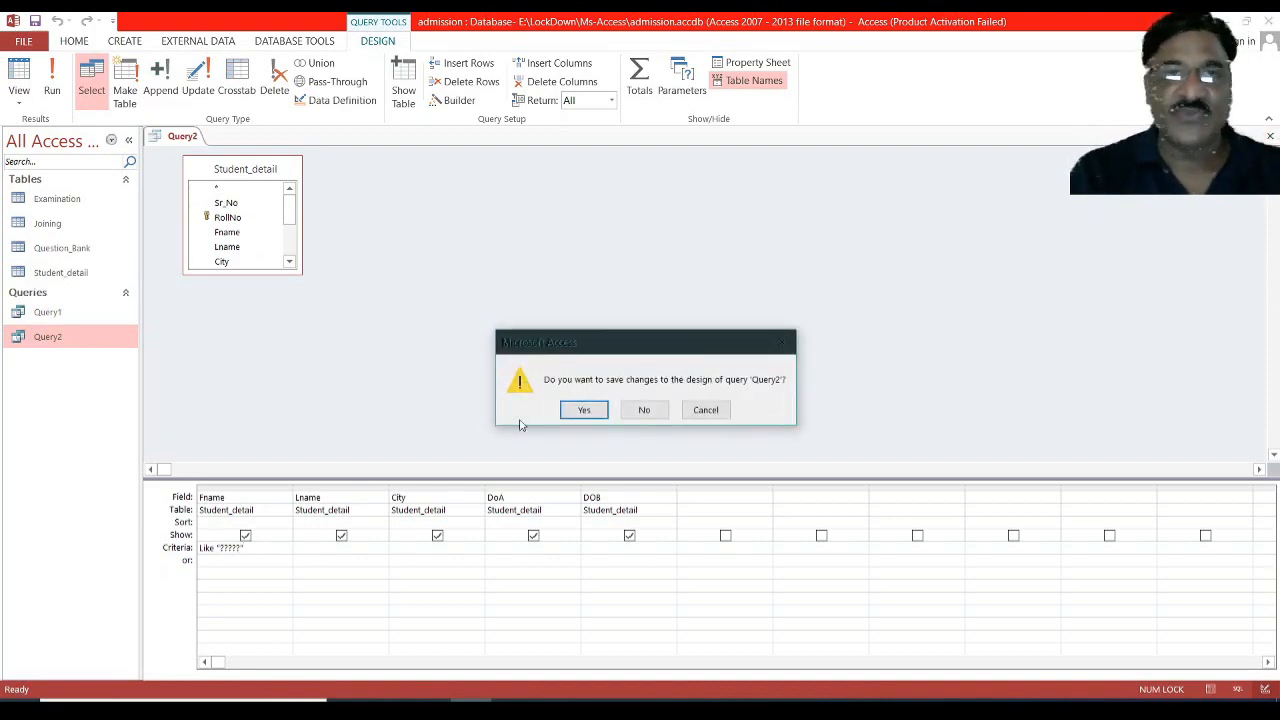
click(583, 408)
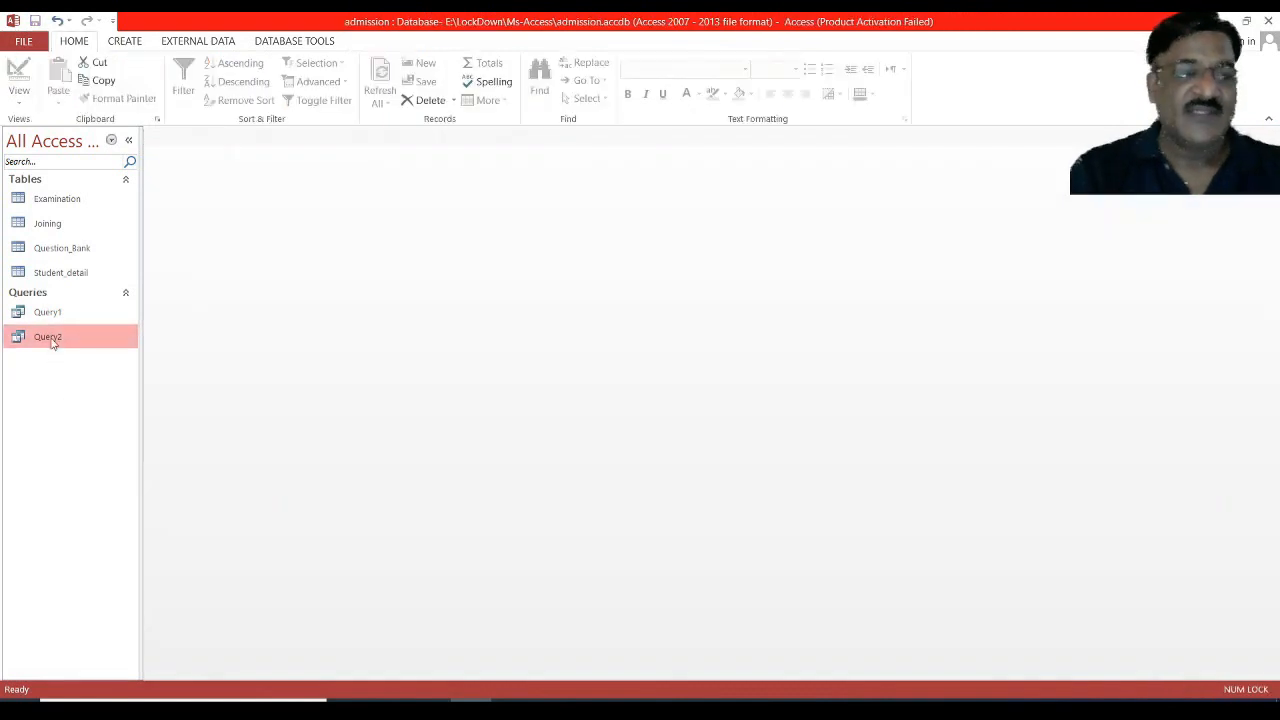
double_click(50, 338)
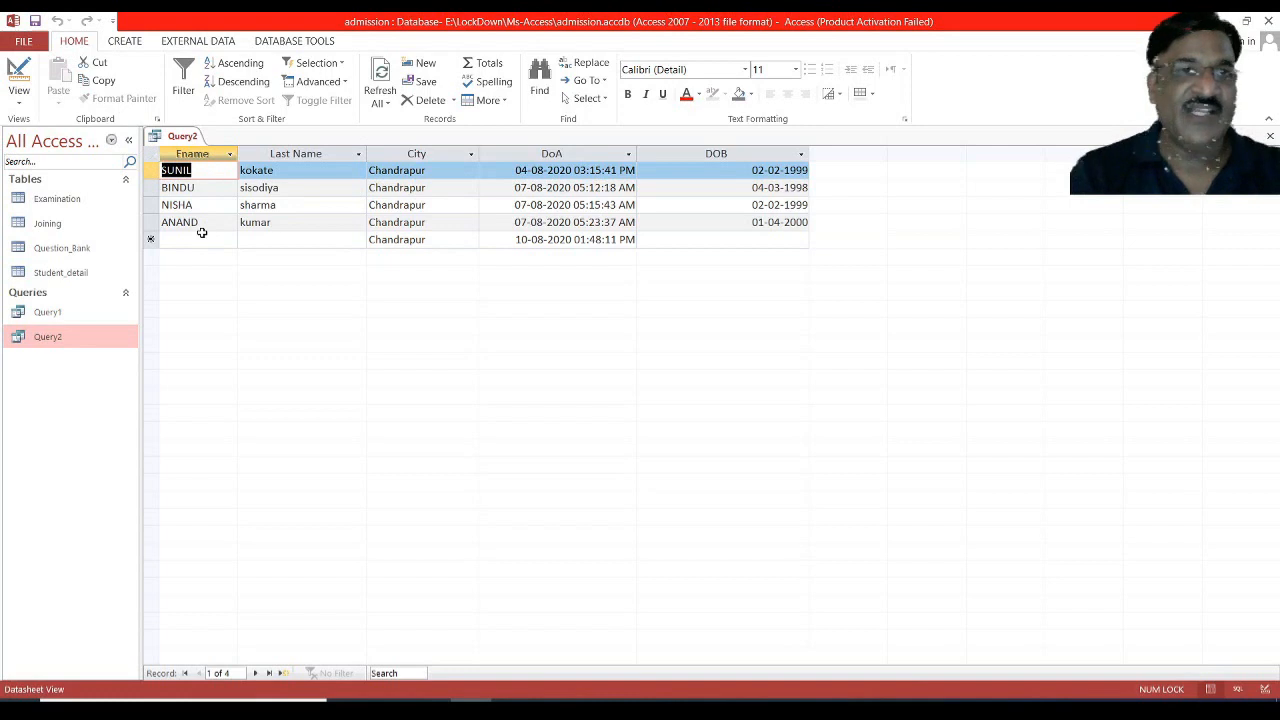
click(1270, 135)
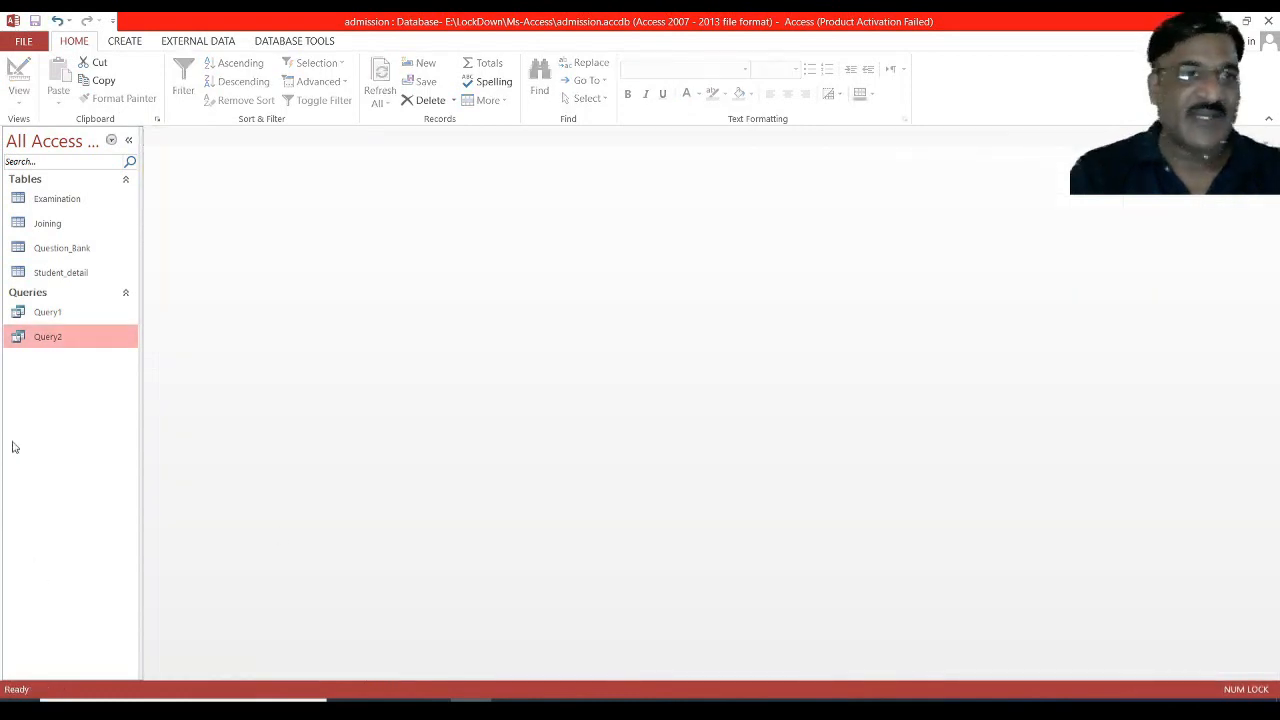
Extend Query2's Fname criterion to Like "?????" and like "A*", save it, and run the query to view the matching students
right_click(72, 338)
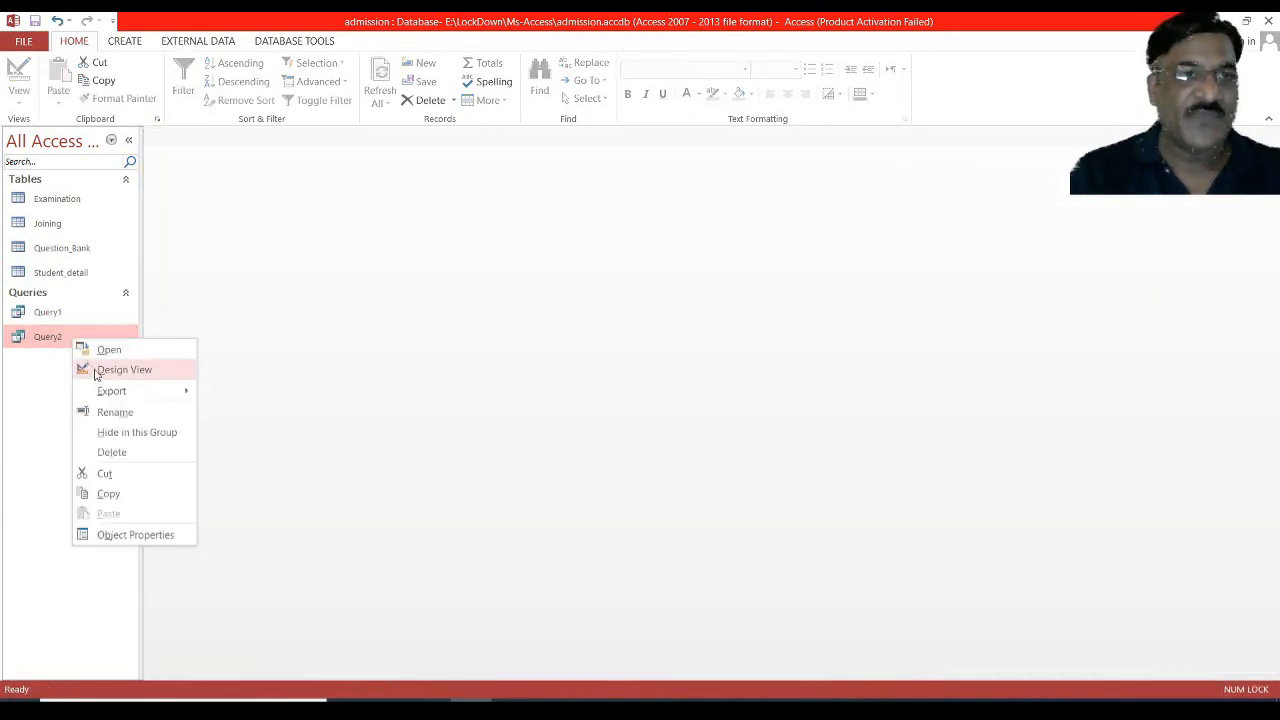
click(97, 372)
click(260, 537)
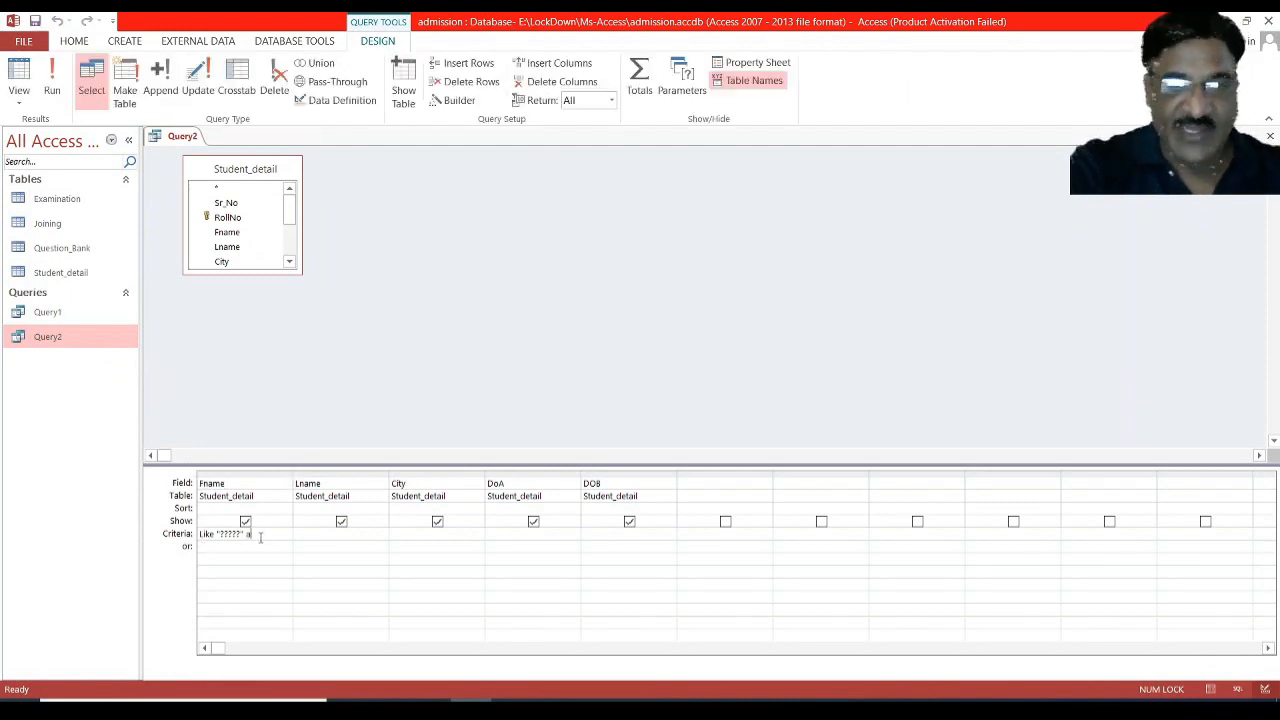
text(nd lik)
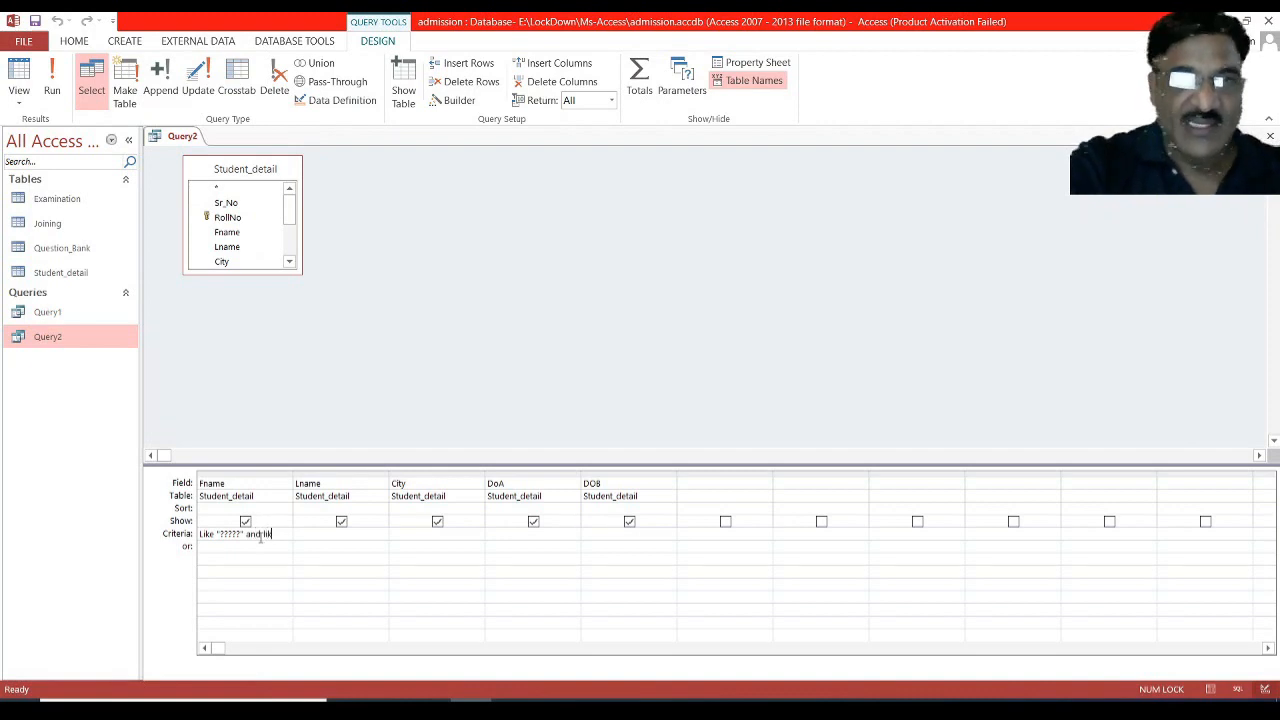
text(e )
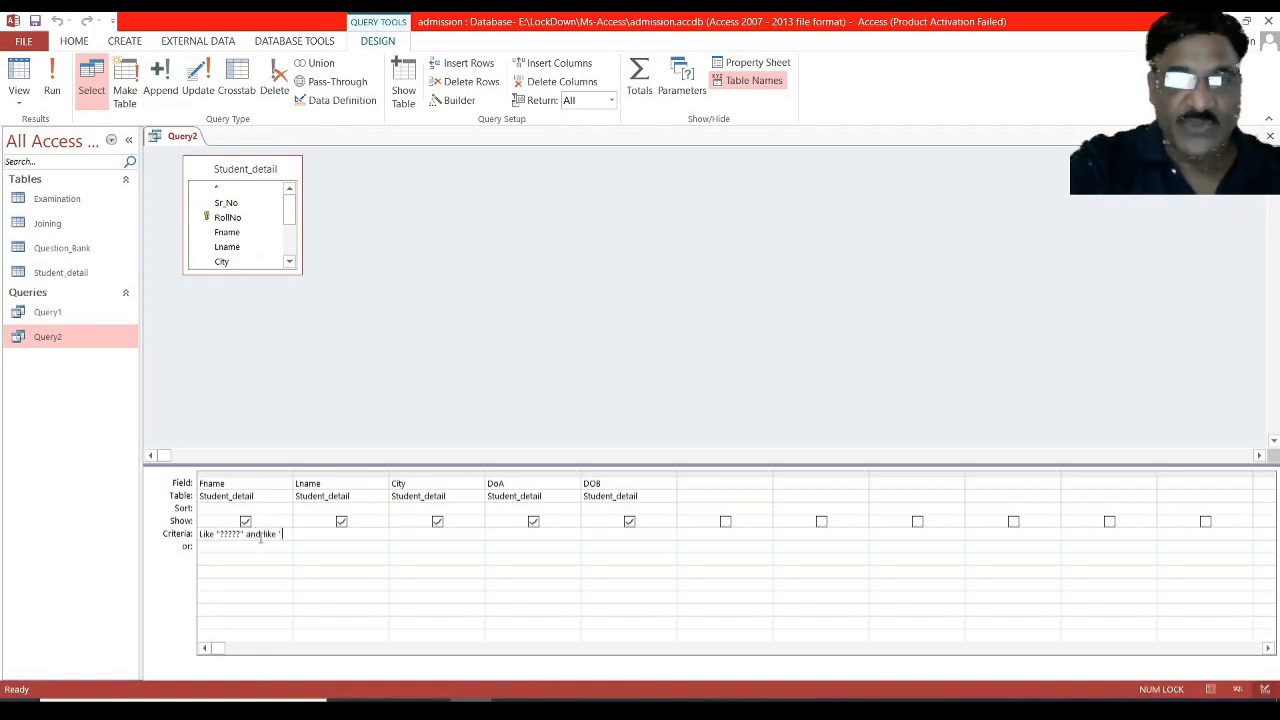
text("A*")
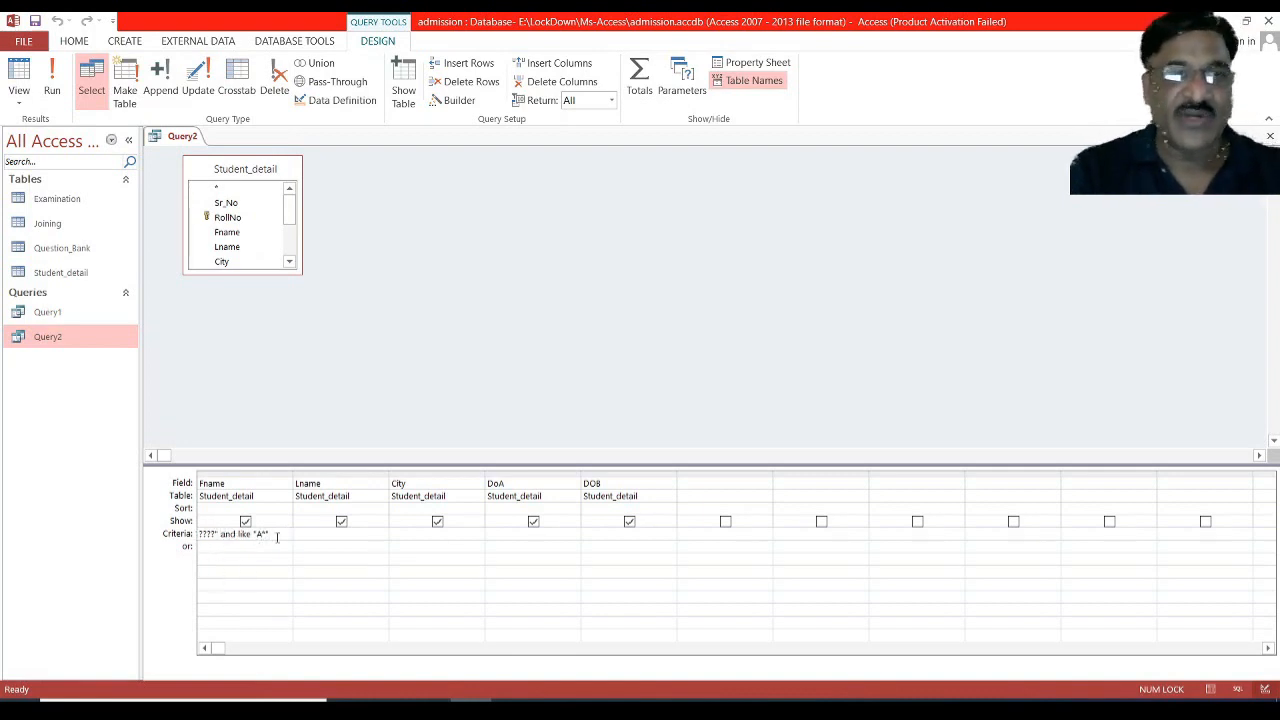
click(1270, 135)
click(565, 416)
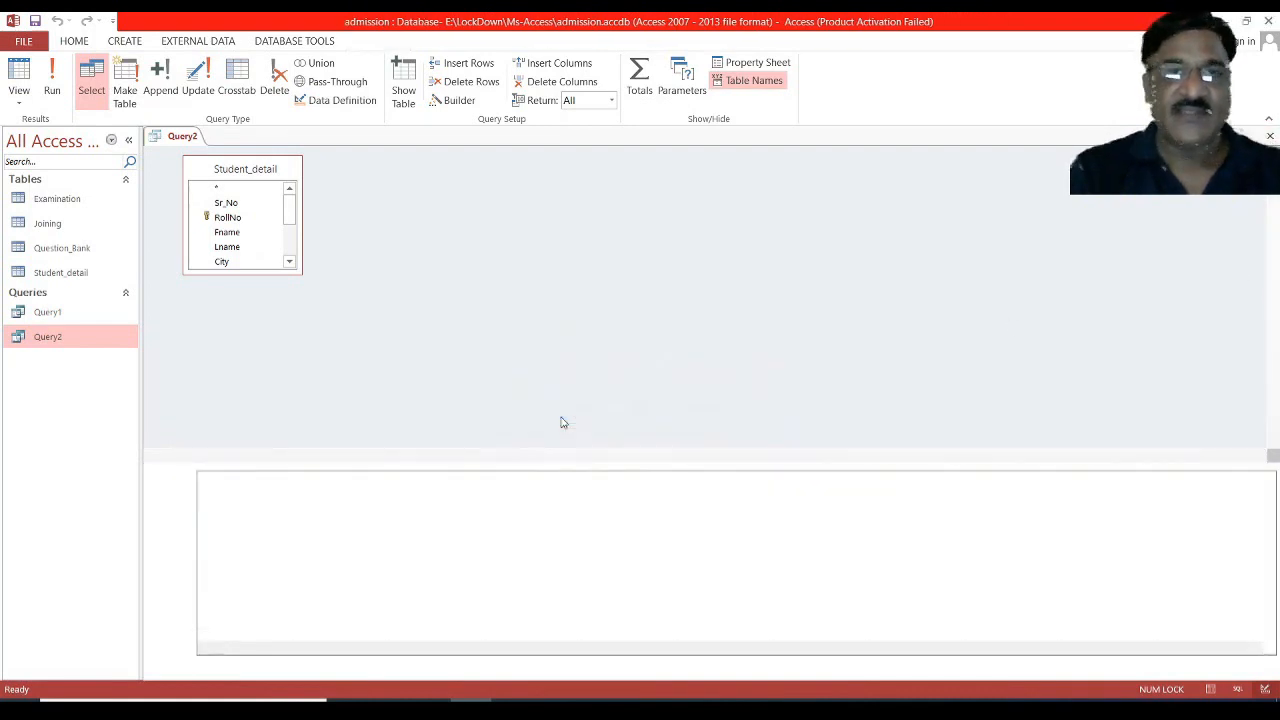
double_click(69, 343)
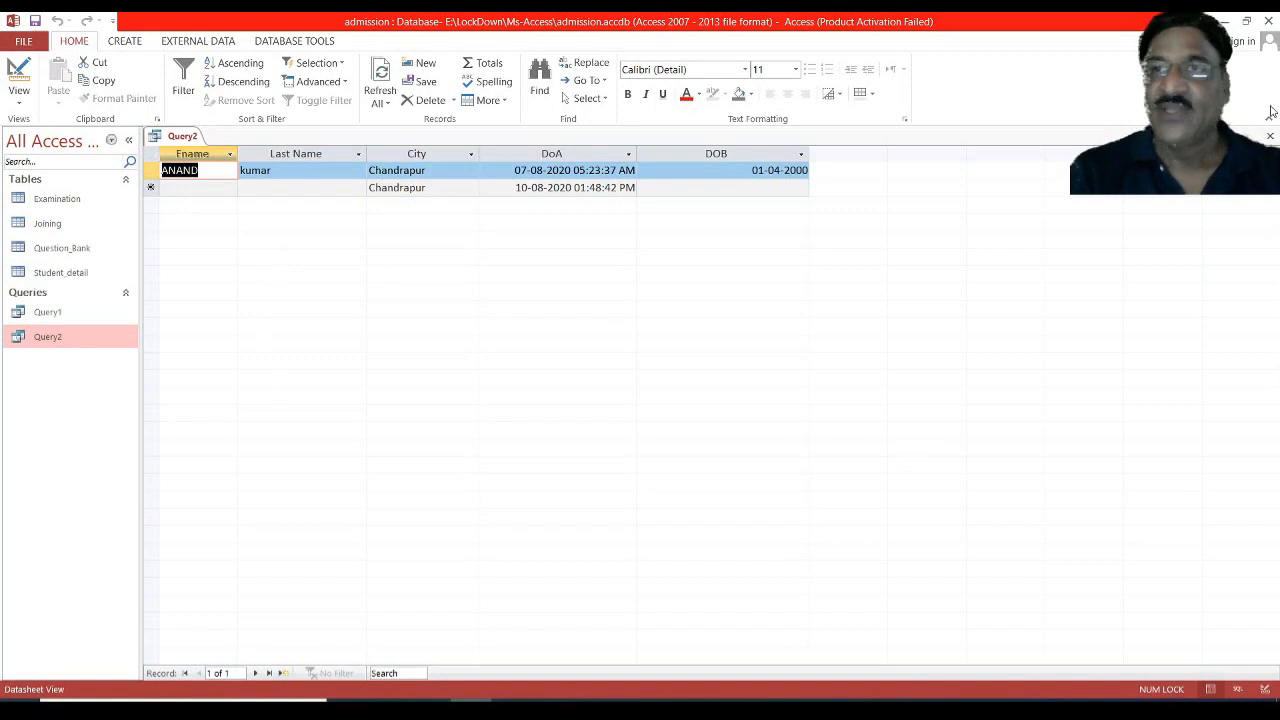
click(1269, 137)
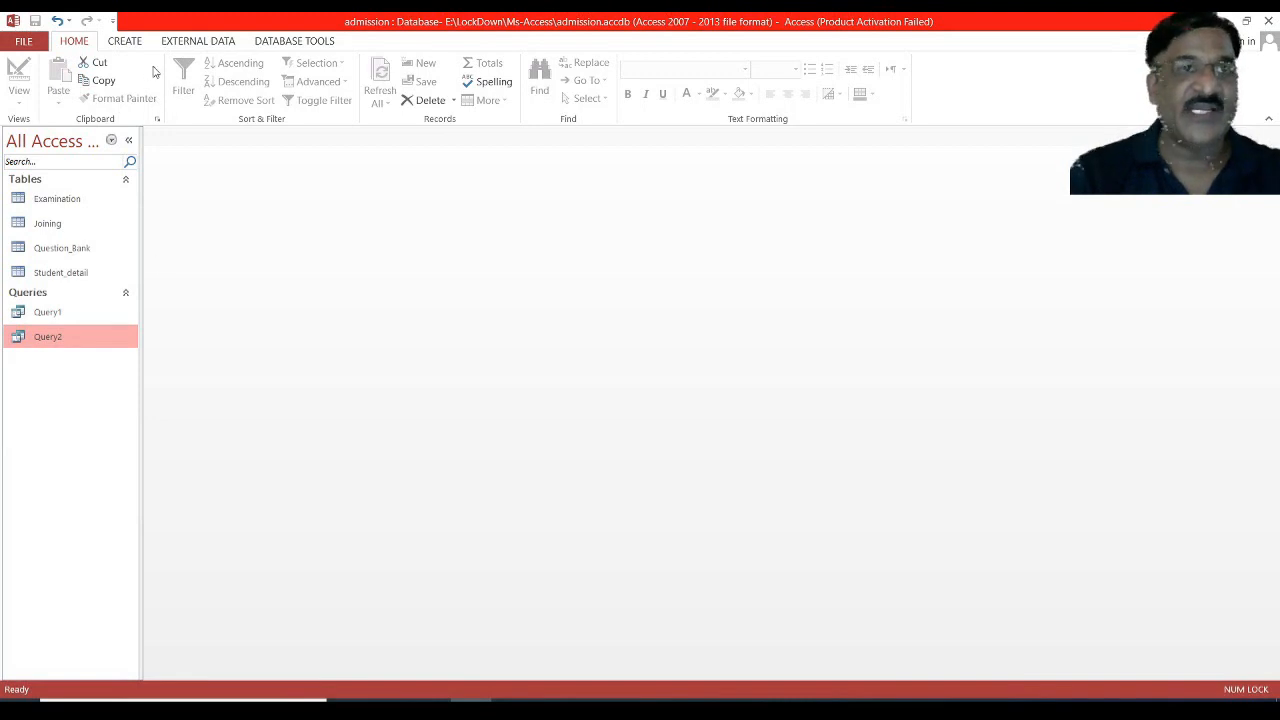
Create a new query in Query Design on the Examination table with the Student_Rno and Math fields
click(127, 41)
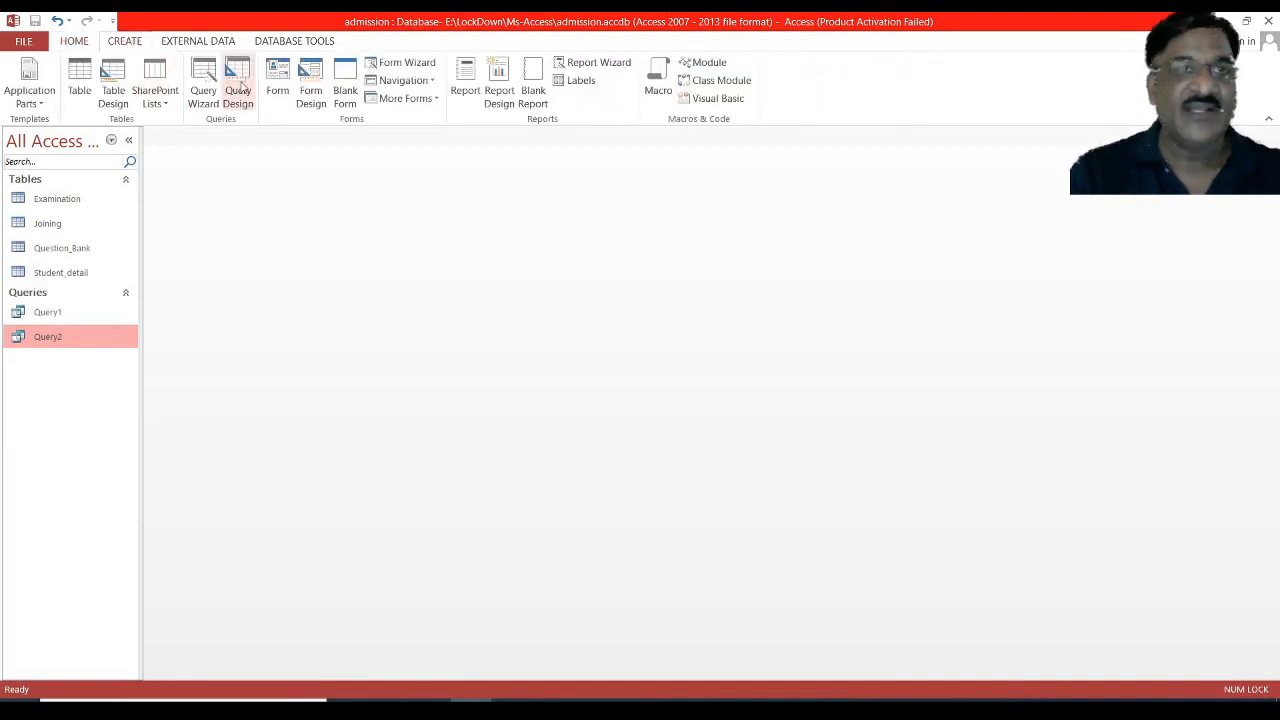
click(237, 88)
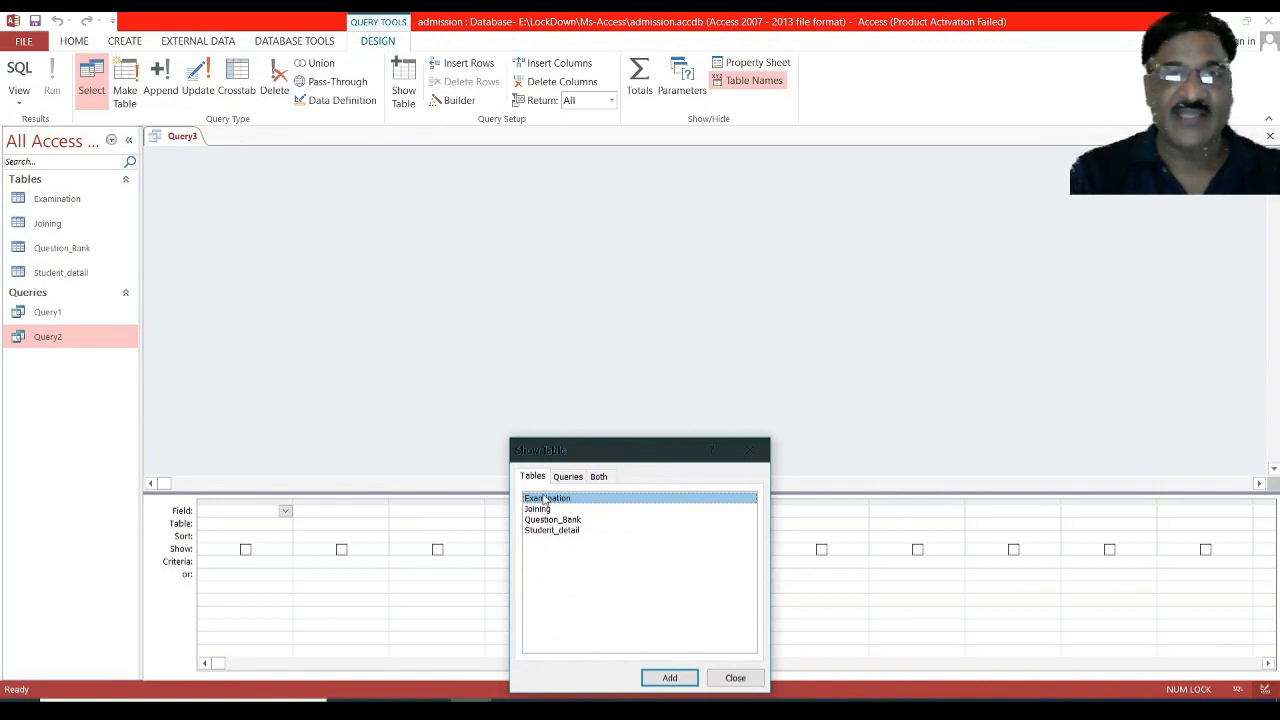
click(664, 680)
click(736, 678)
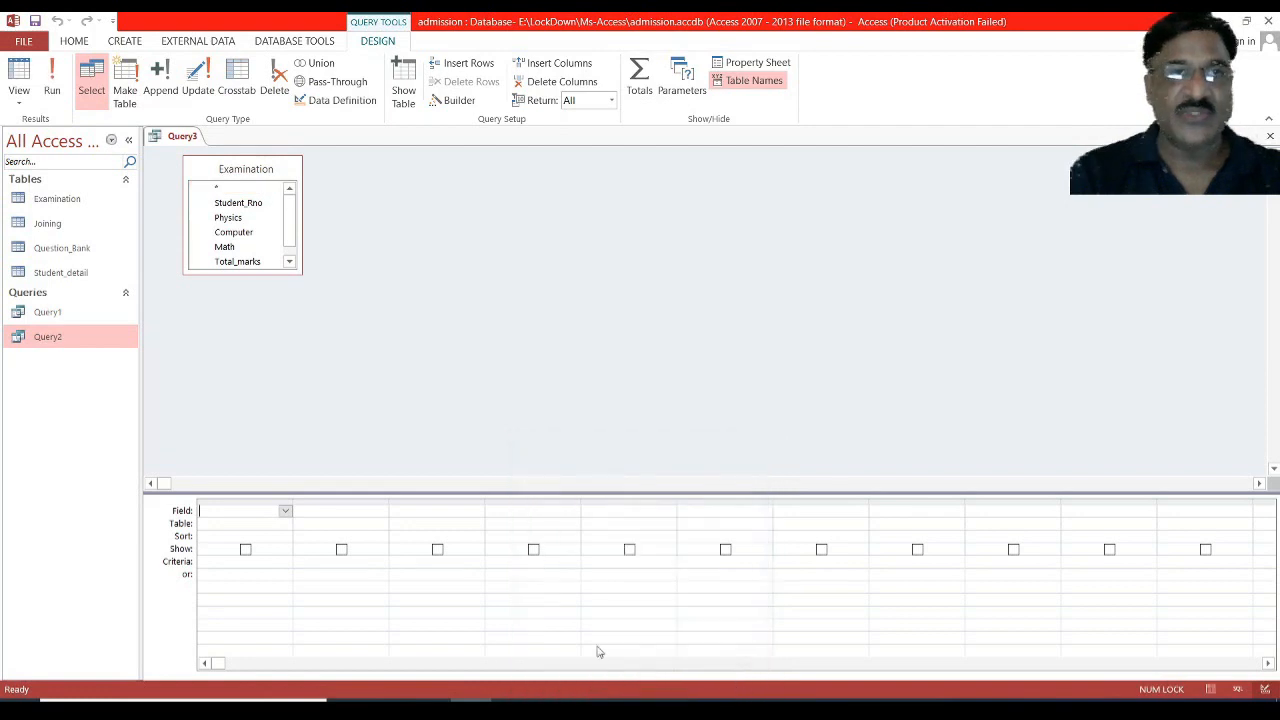
double_click(228, 203)
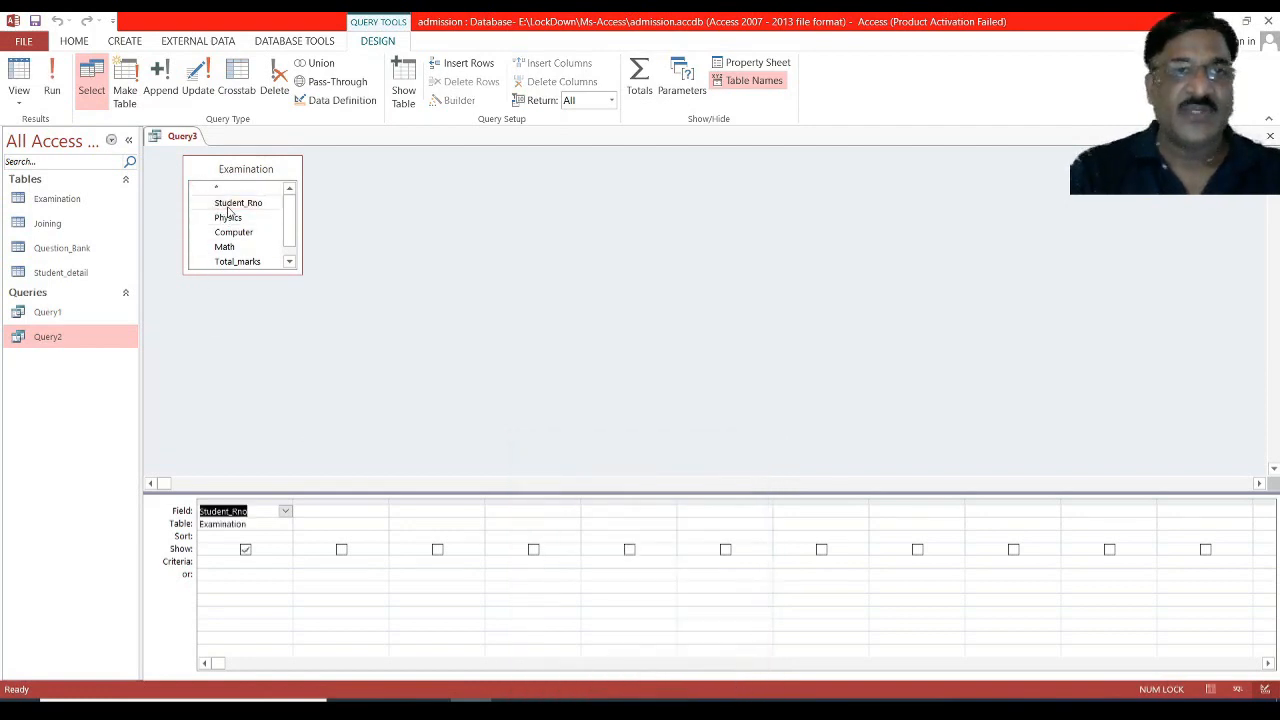
double_click(224, 247)
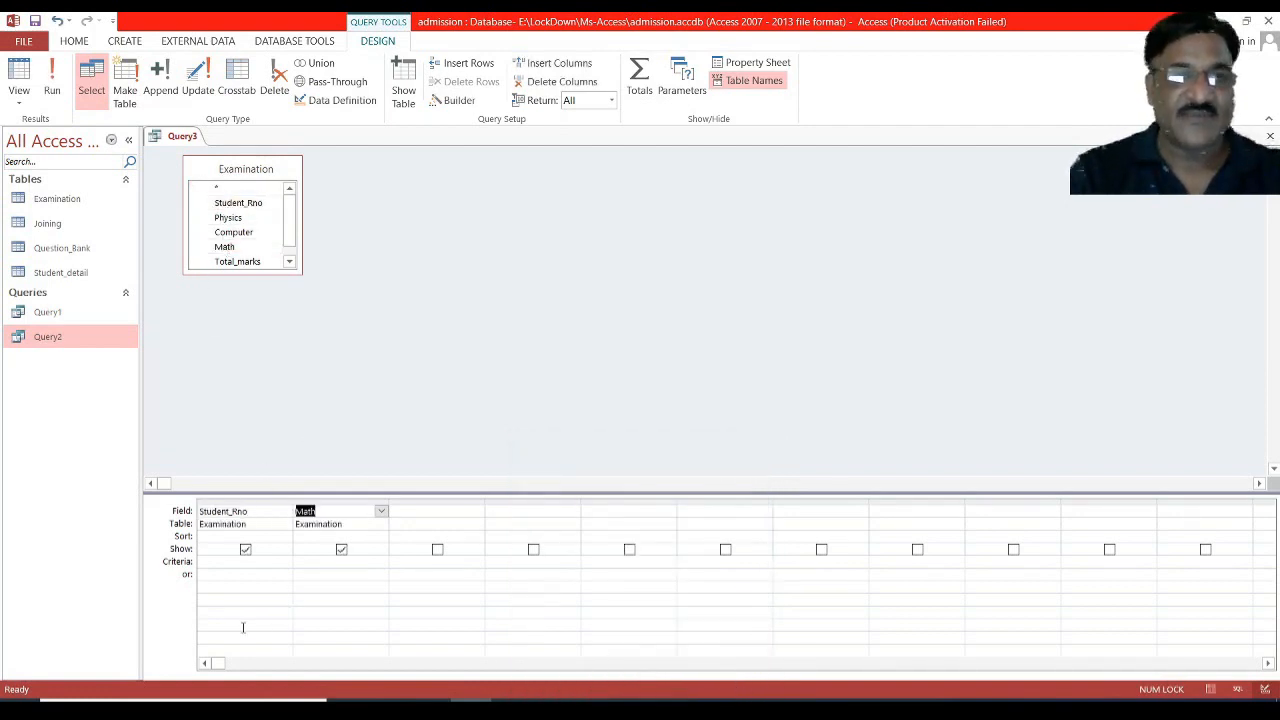
Set the Math criterion to >70 and save the query as Query3
click(322, 564)
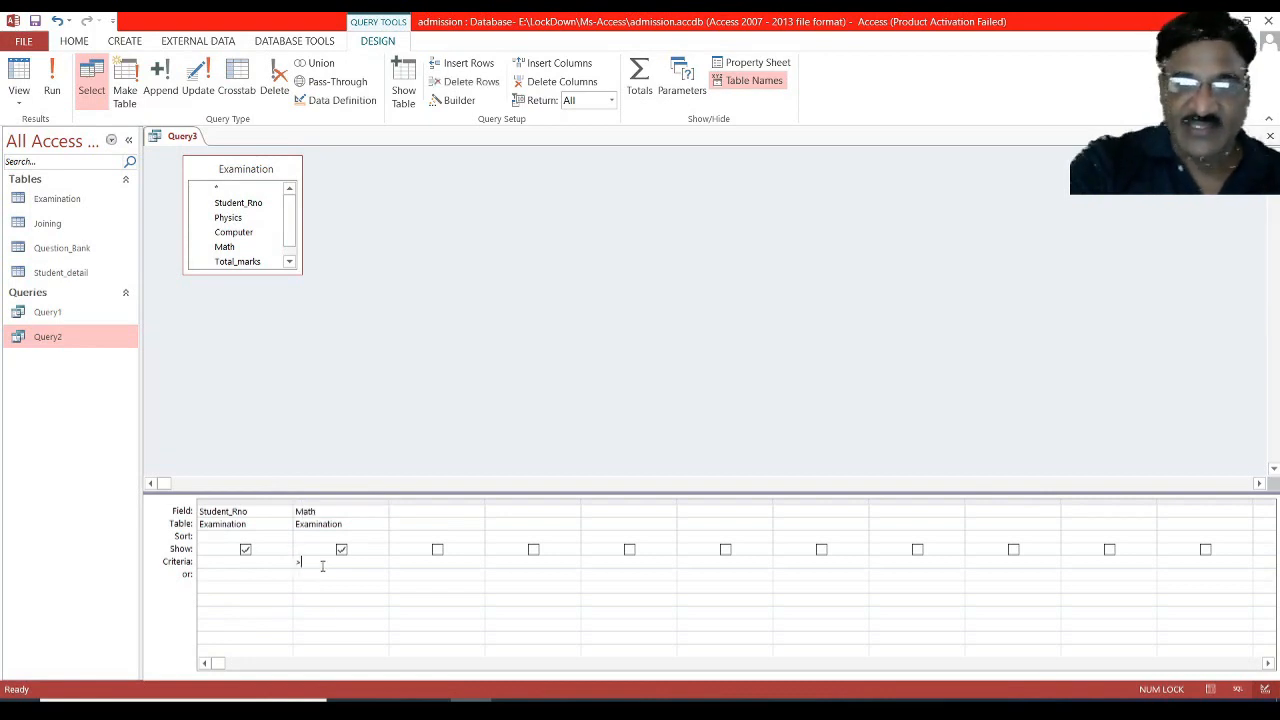
text(0)
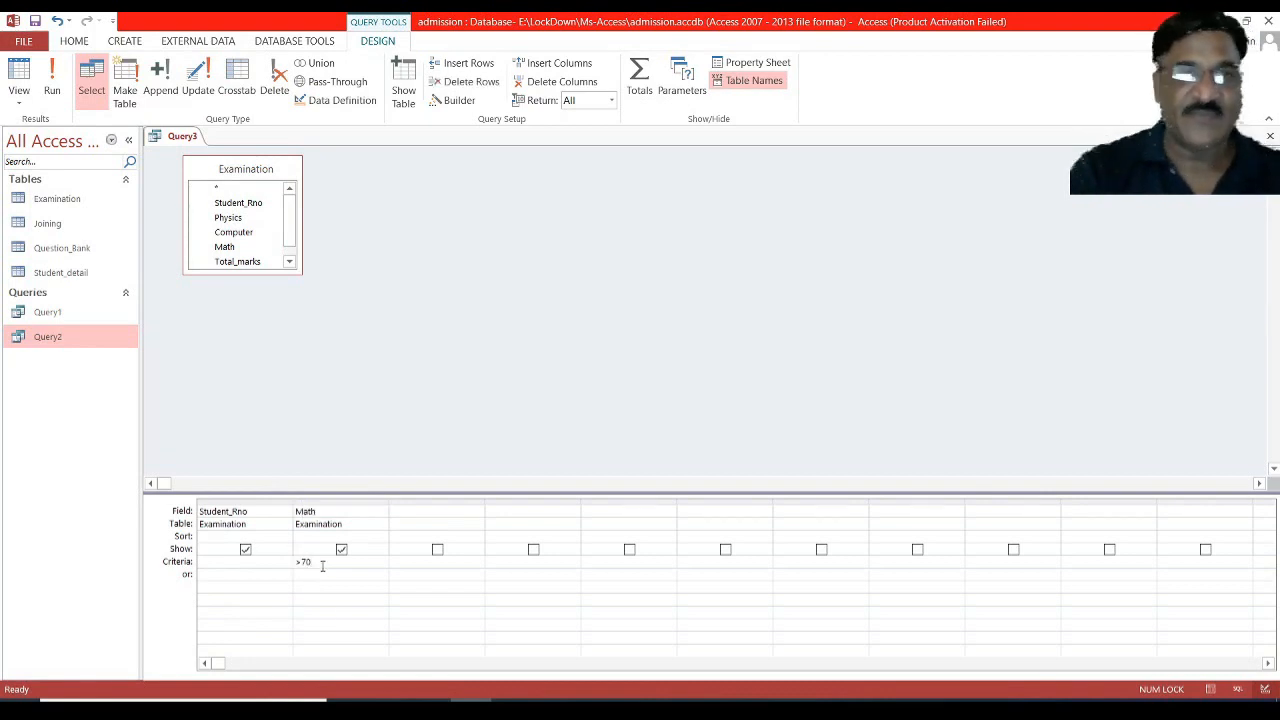
click(1270, 136)
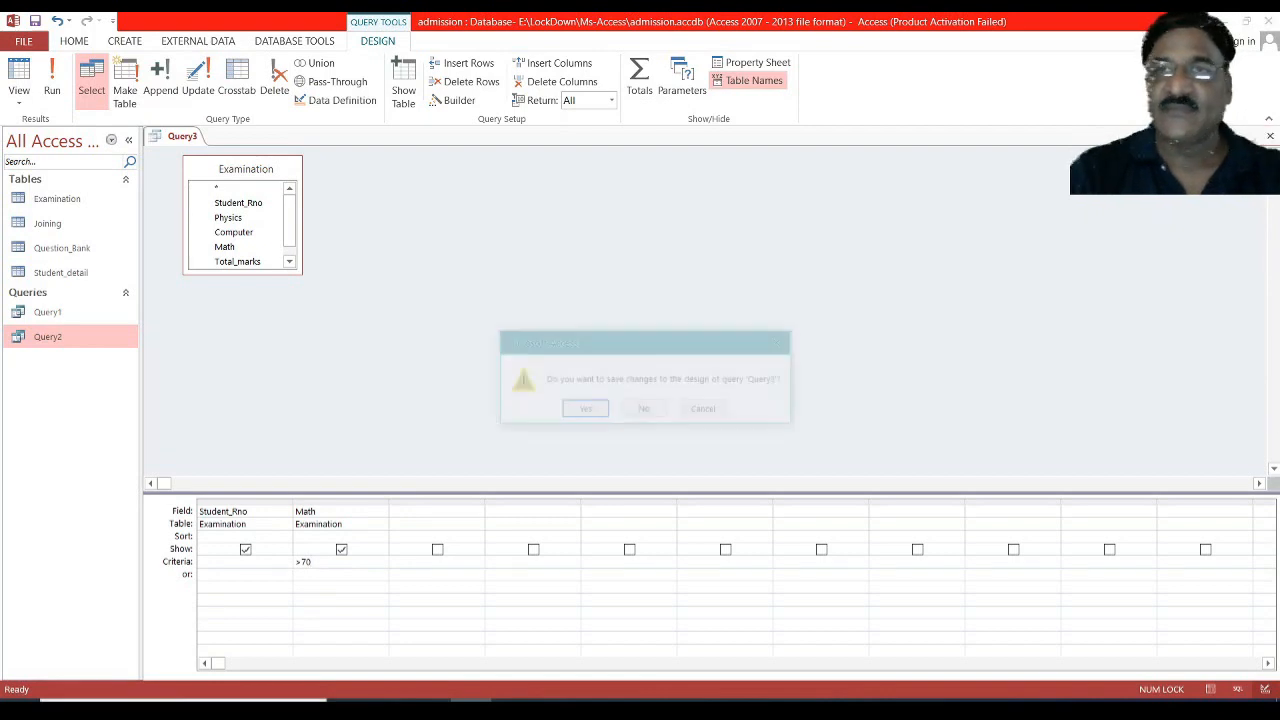
click(583, 409)
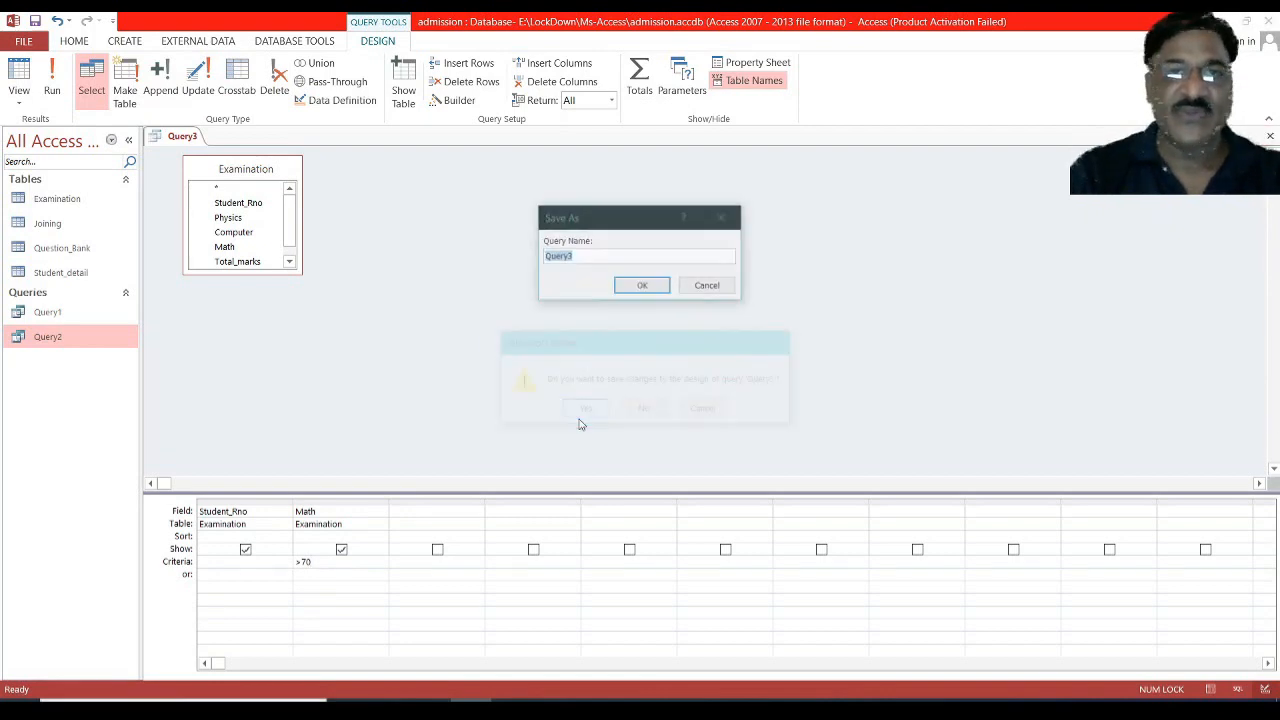
click(636, 285)
Run Query3 to view the students with Math marks above 70, and close the results
click(50, 360)
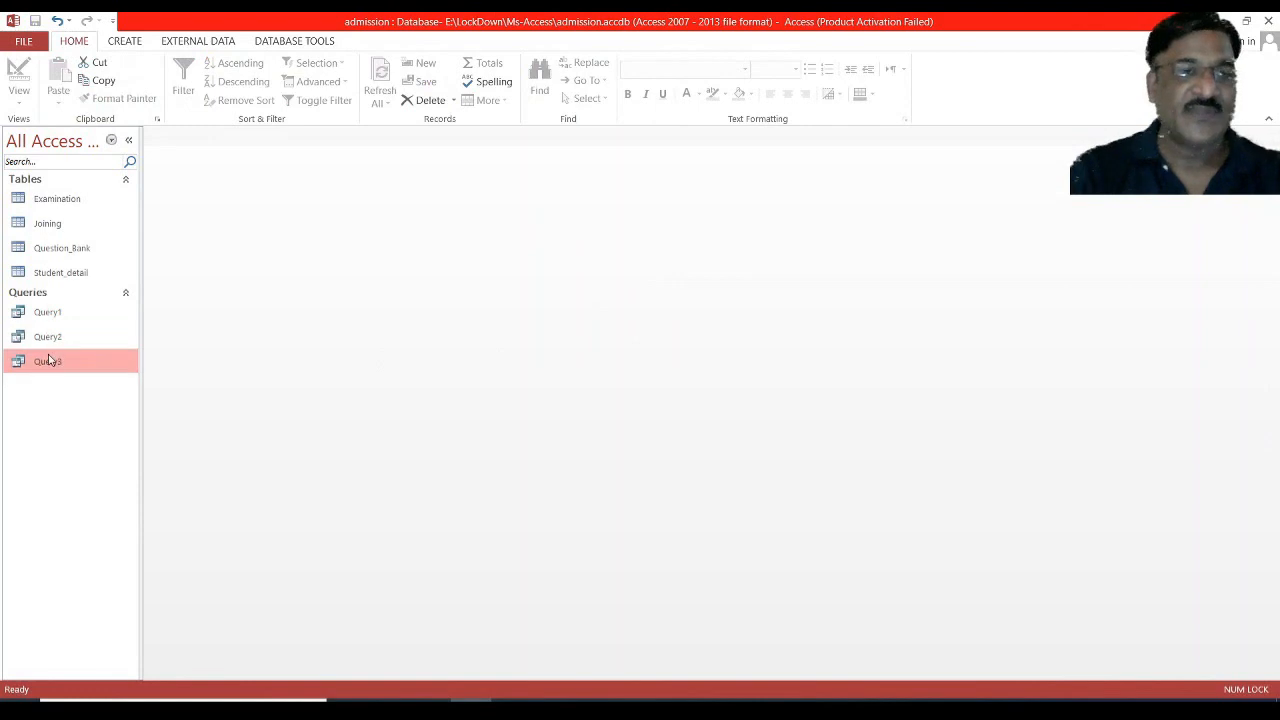
double_click(48, 360)
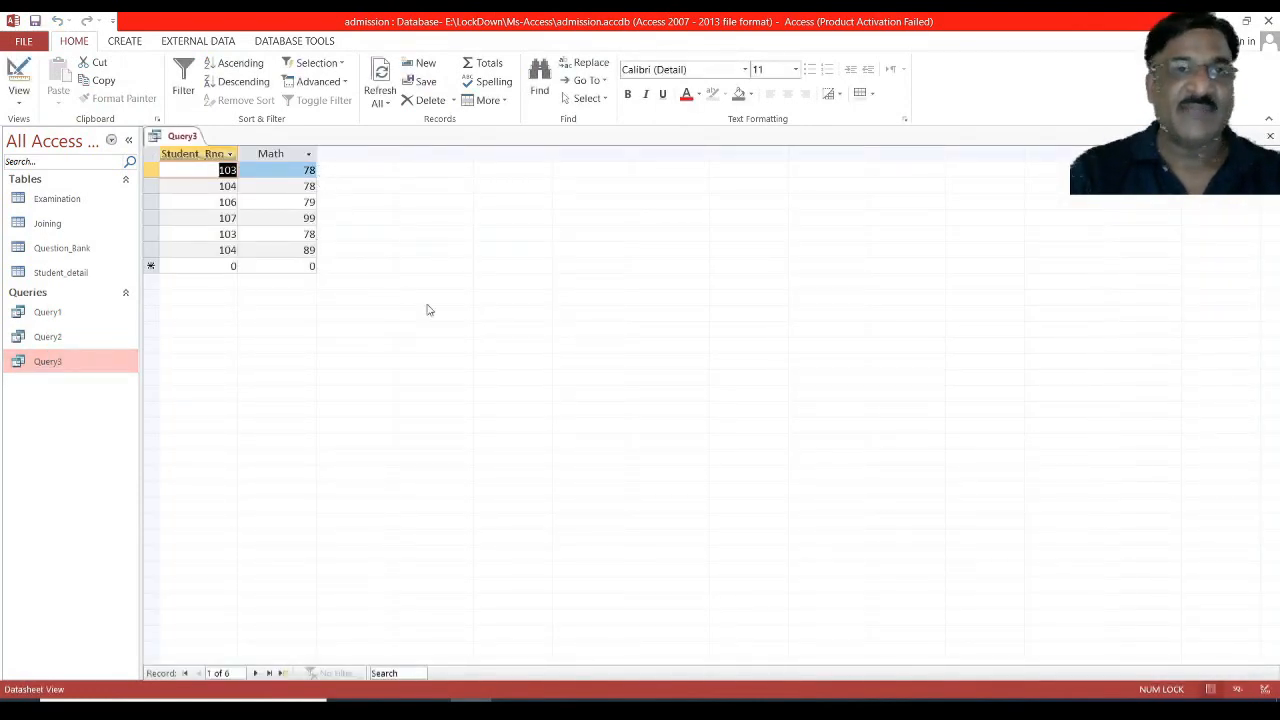
click(1271, 137)
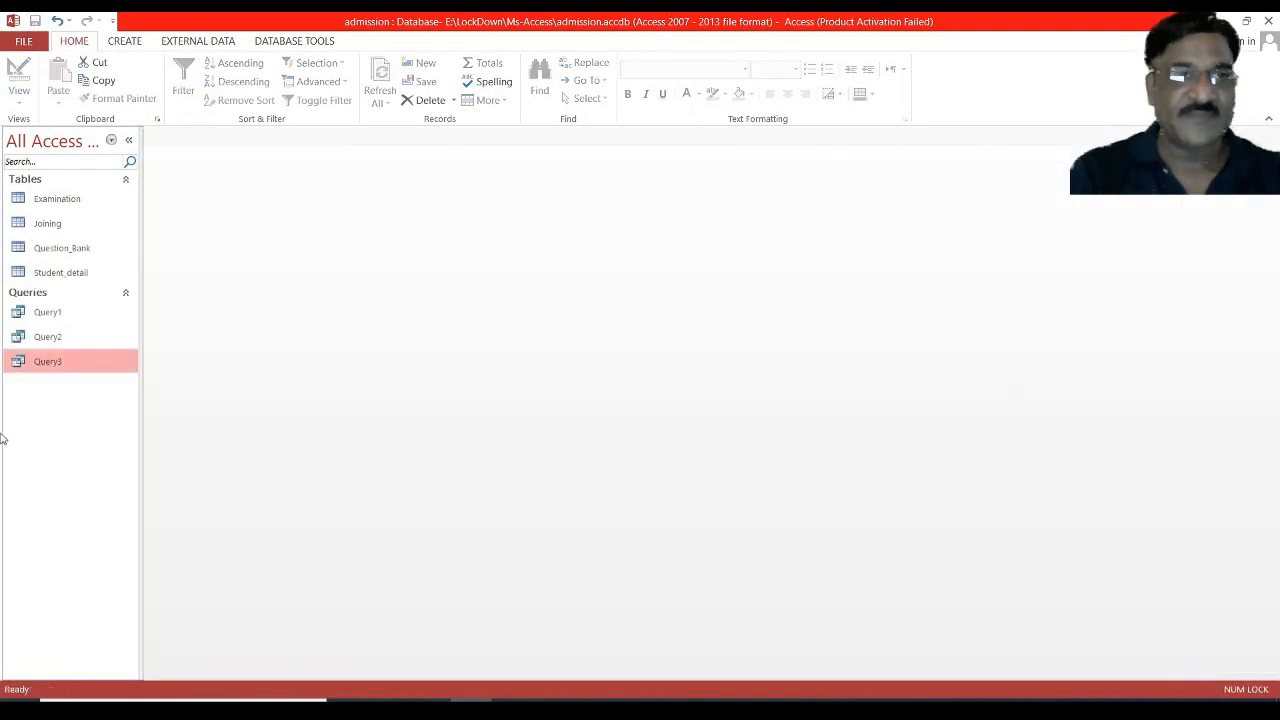
Open Query3 in Design View and set the Math criterion to between 78 and 90
right_click(57, 365)
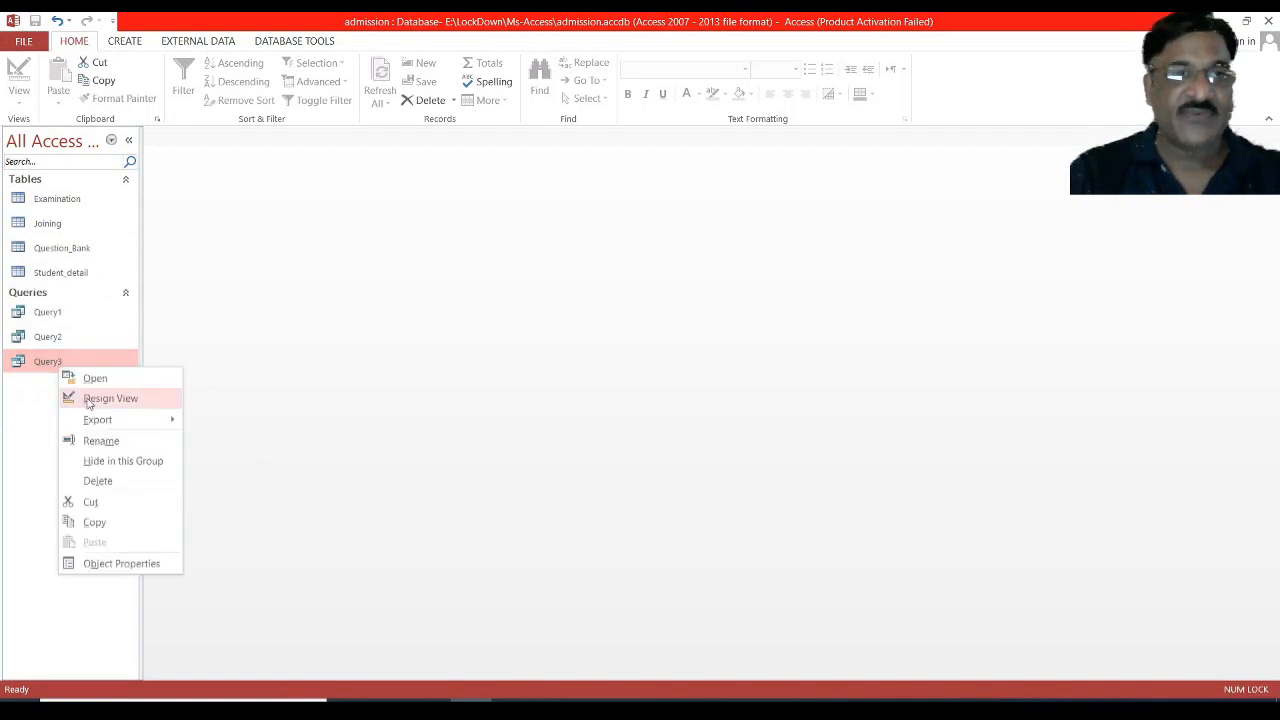
click(89, 399)
click(323, 557)
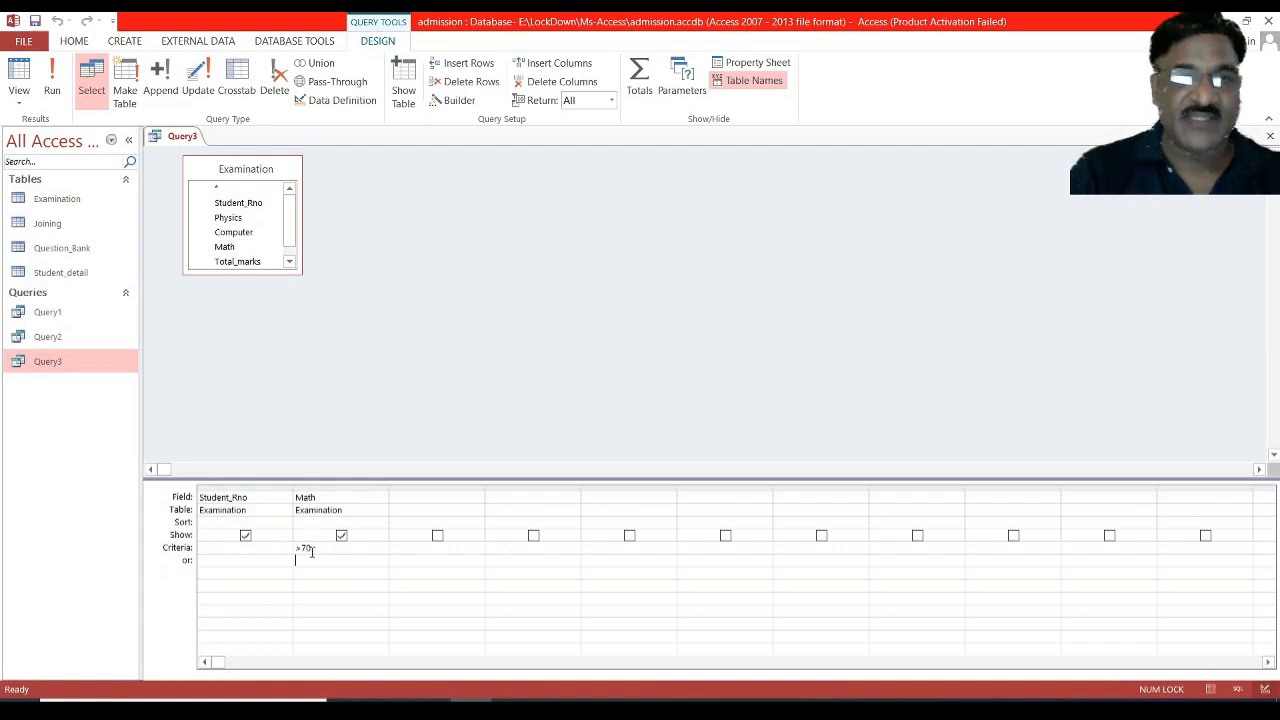
click(296, 547)
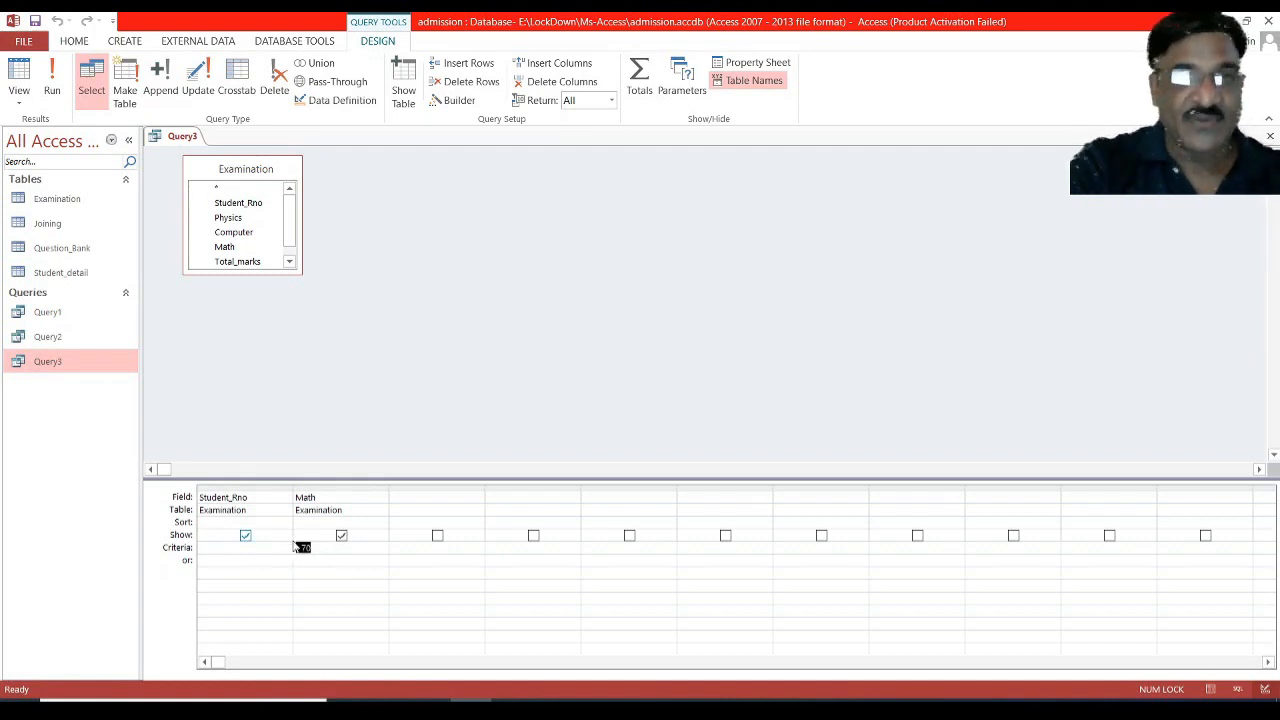
text(Between)
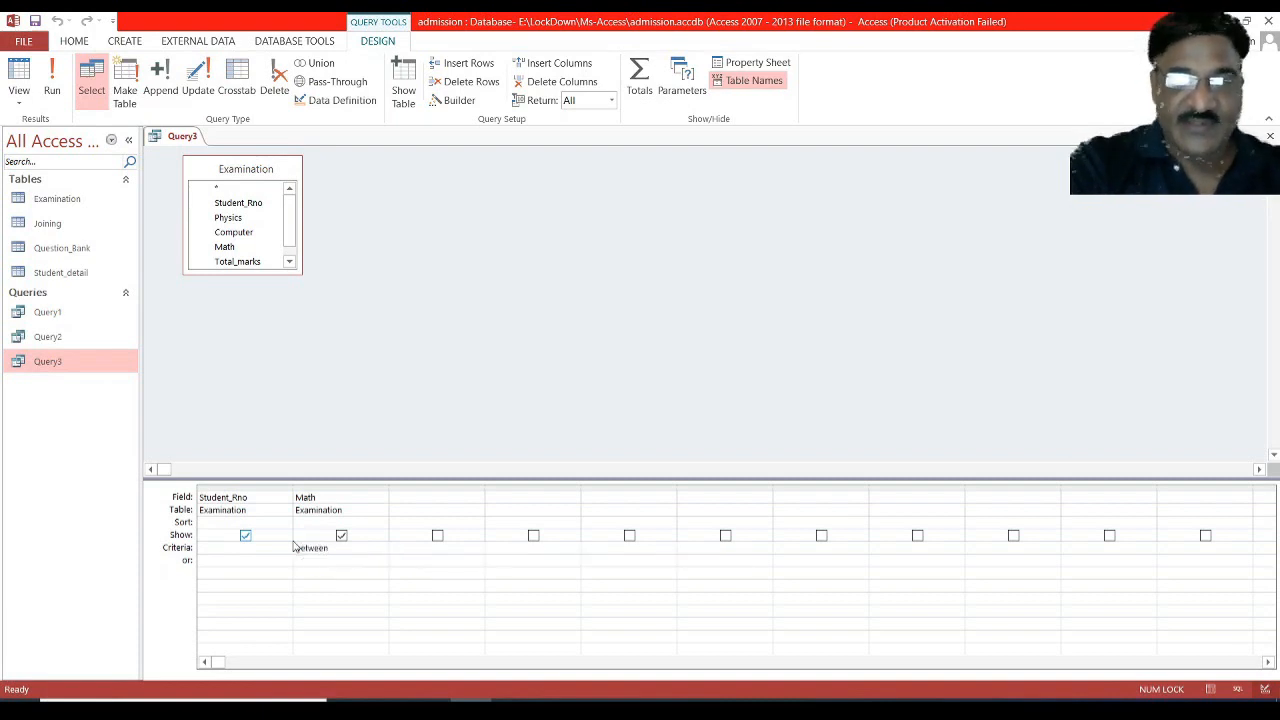
text( 78)
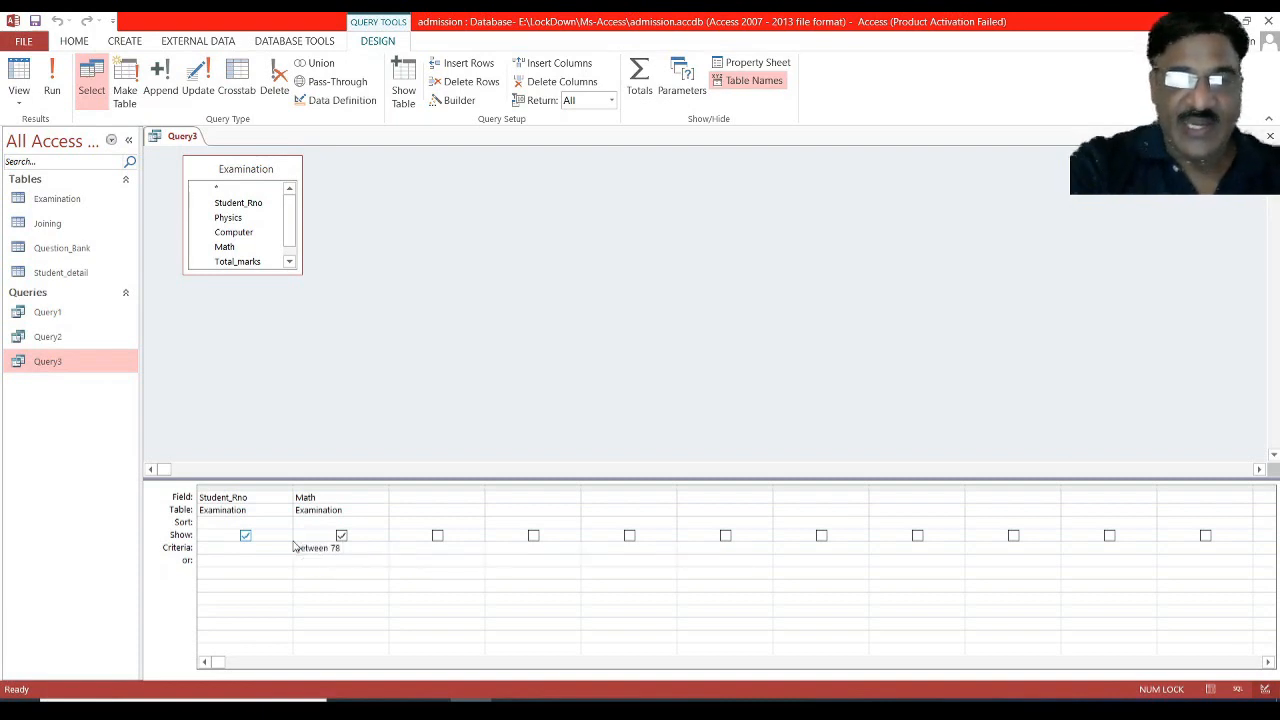
text( and 90)
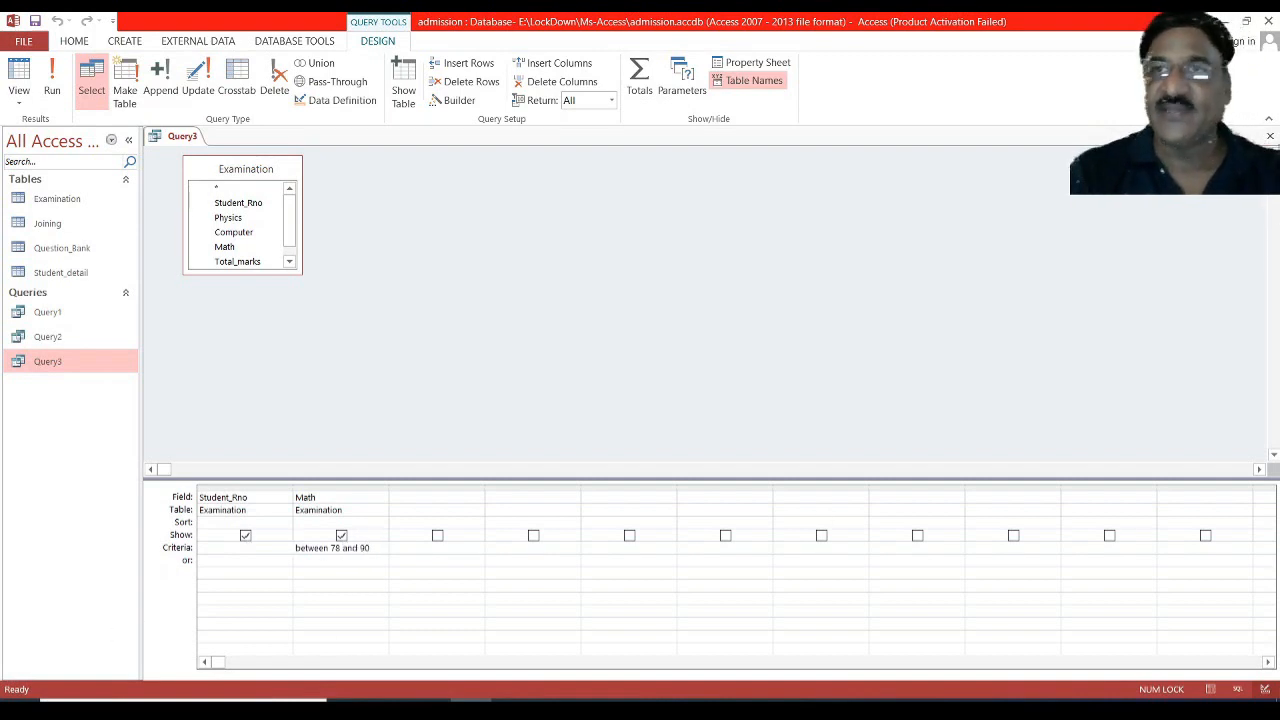
Save the changes to Query3 and run it to view the students with Math marks in that range, closing the results
click(1271, 137)
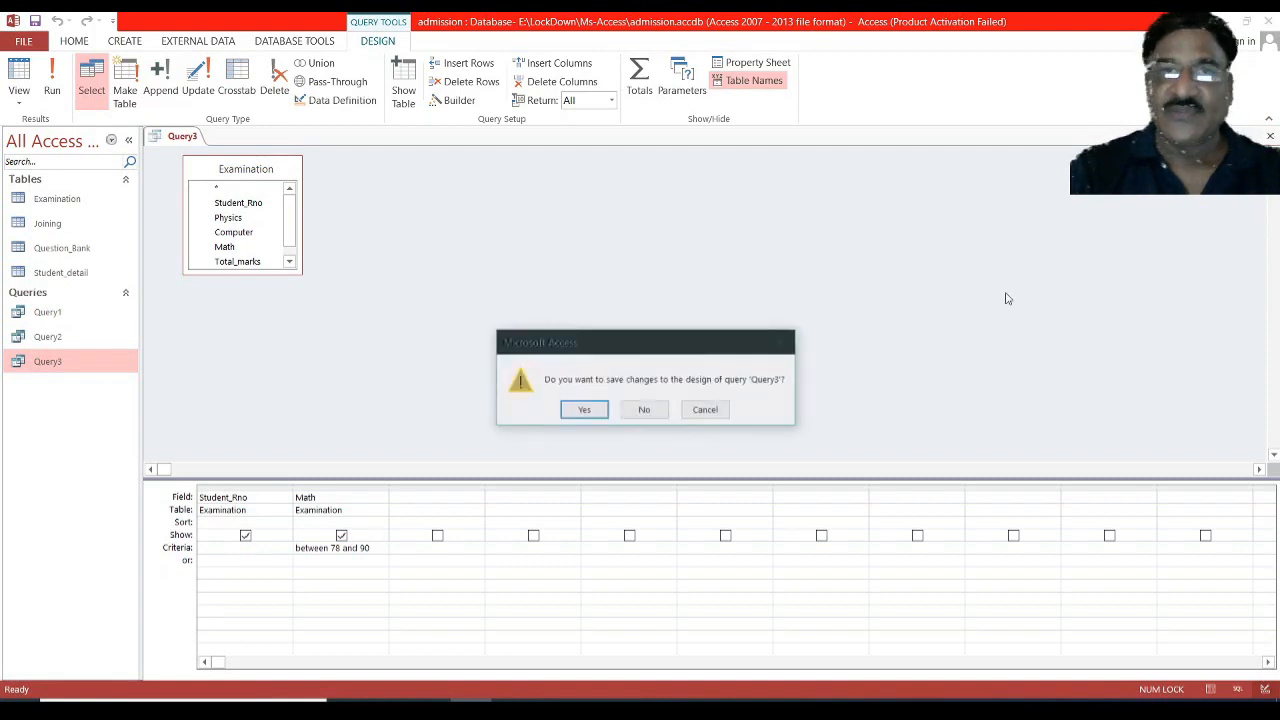
click(587, 410)
double_click(87, 363)
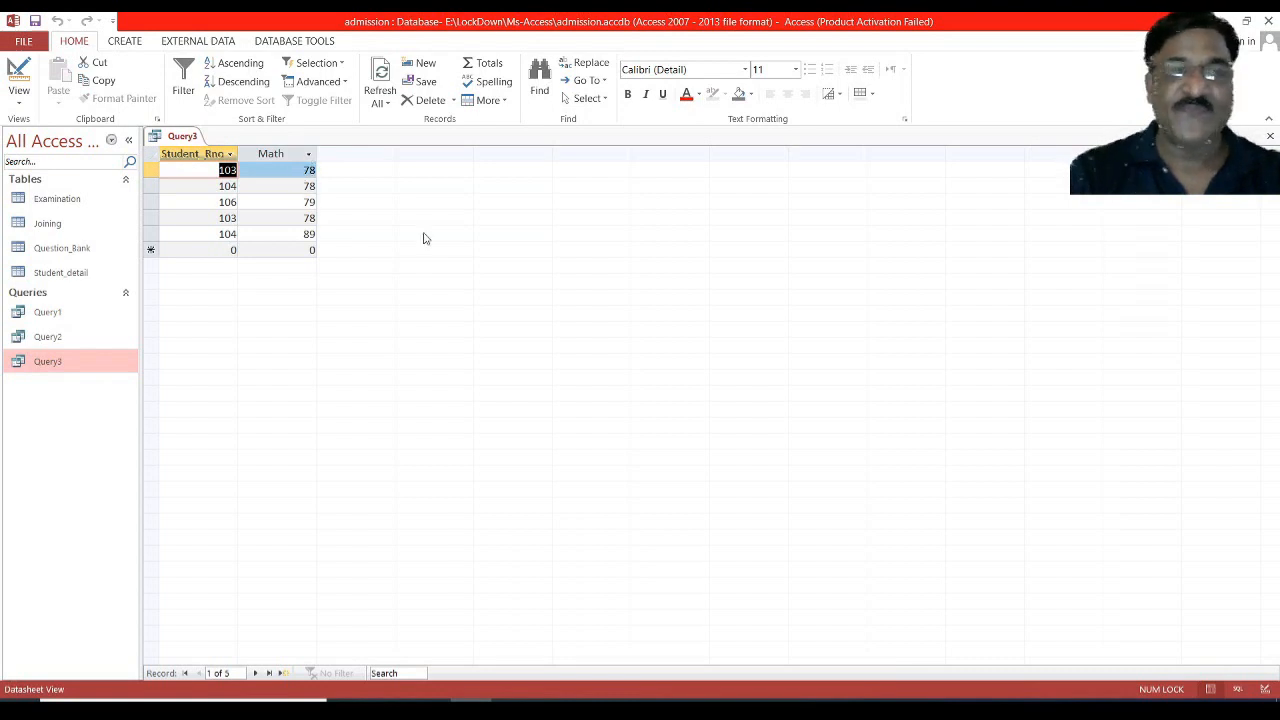
click(1270, 136)
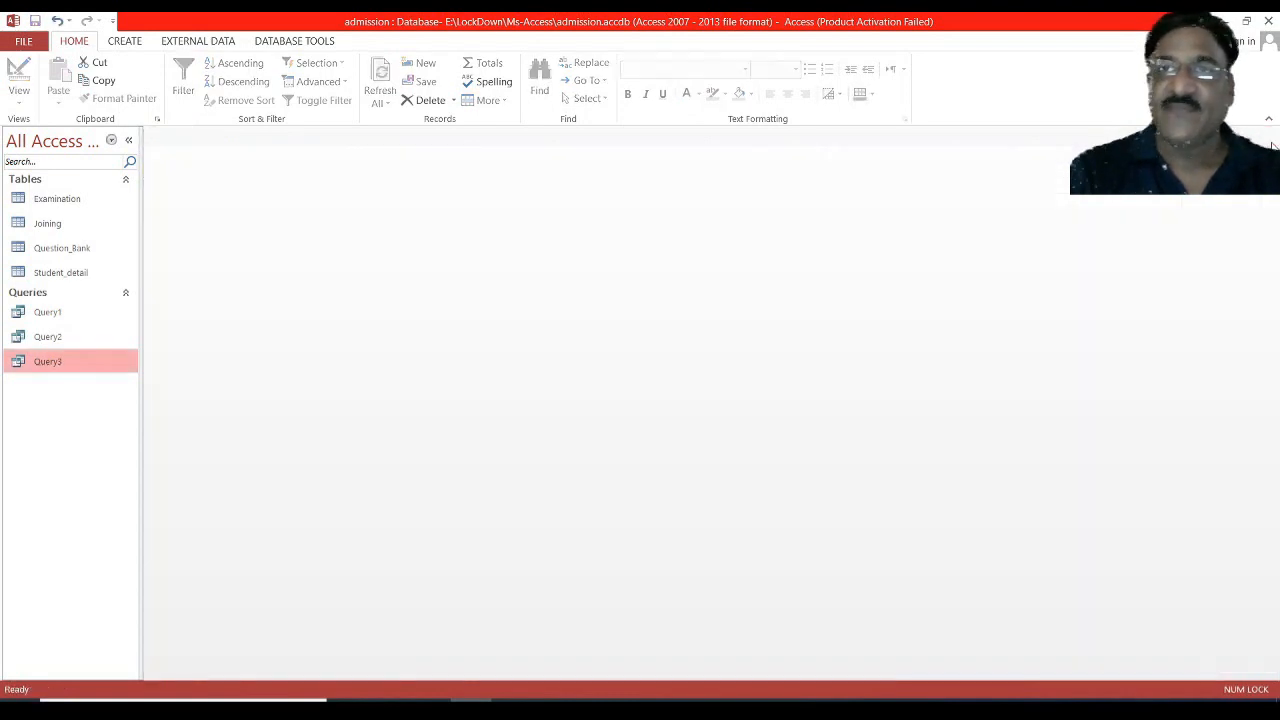
Create a new query in Query Design on the Student_detail table
click(124, 41)
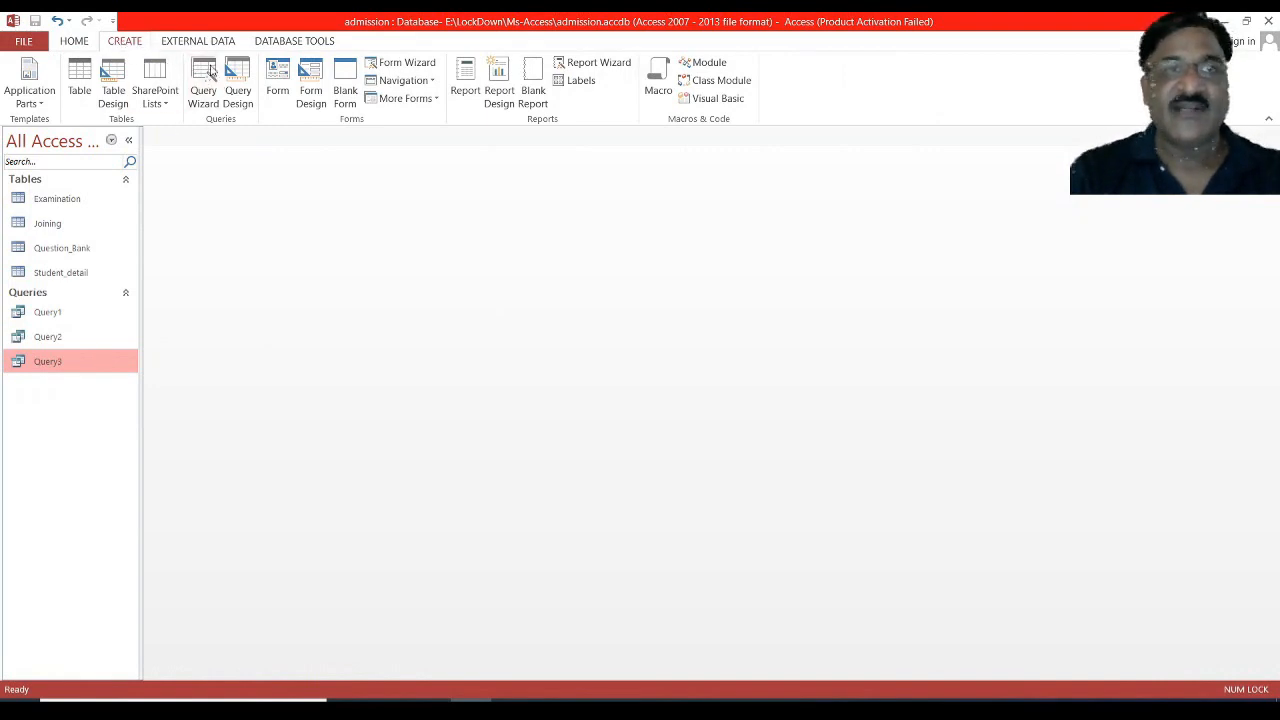
click(240, 85)
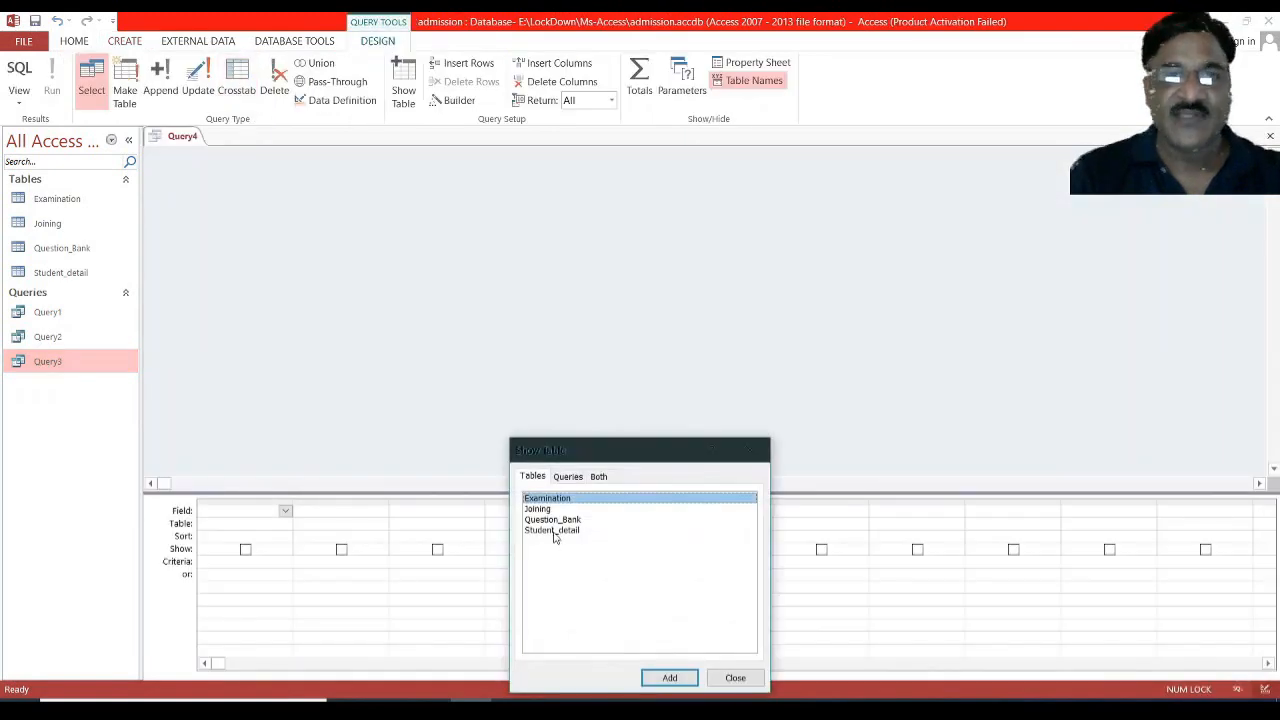
click(554, 531)
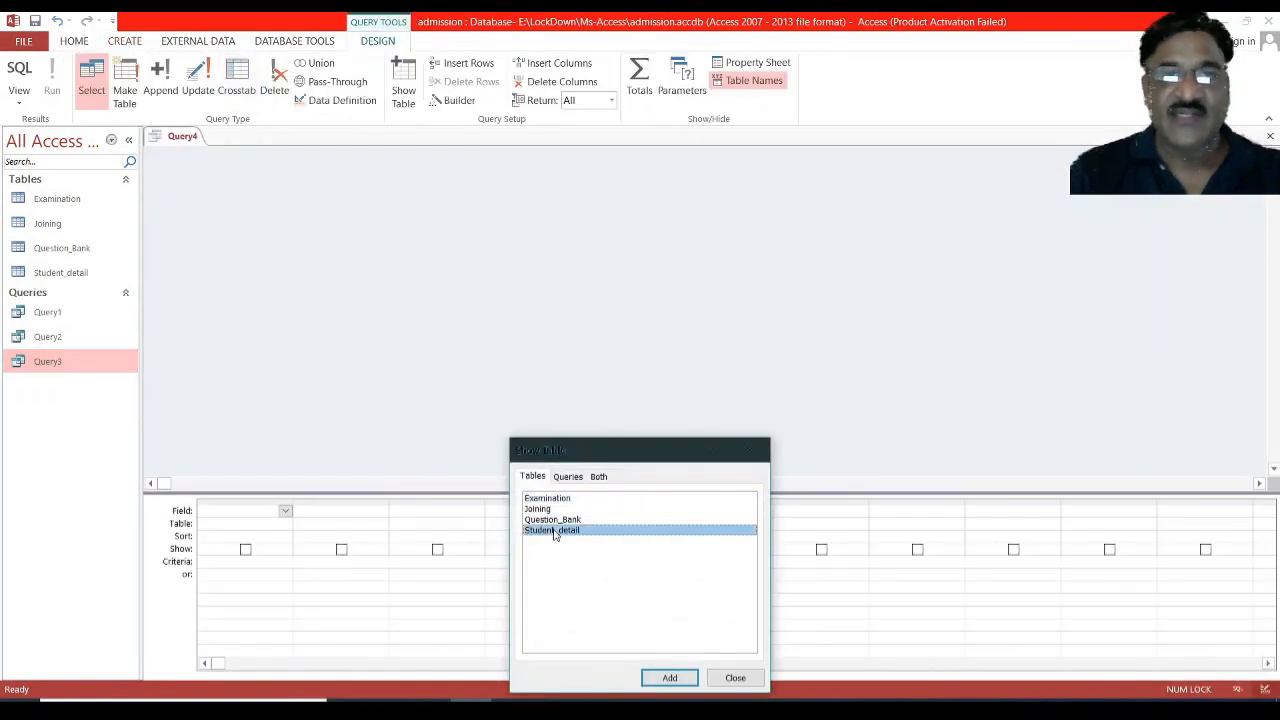
click(667, 680)
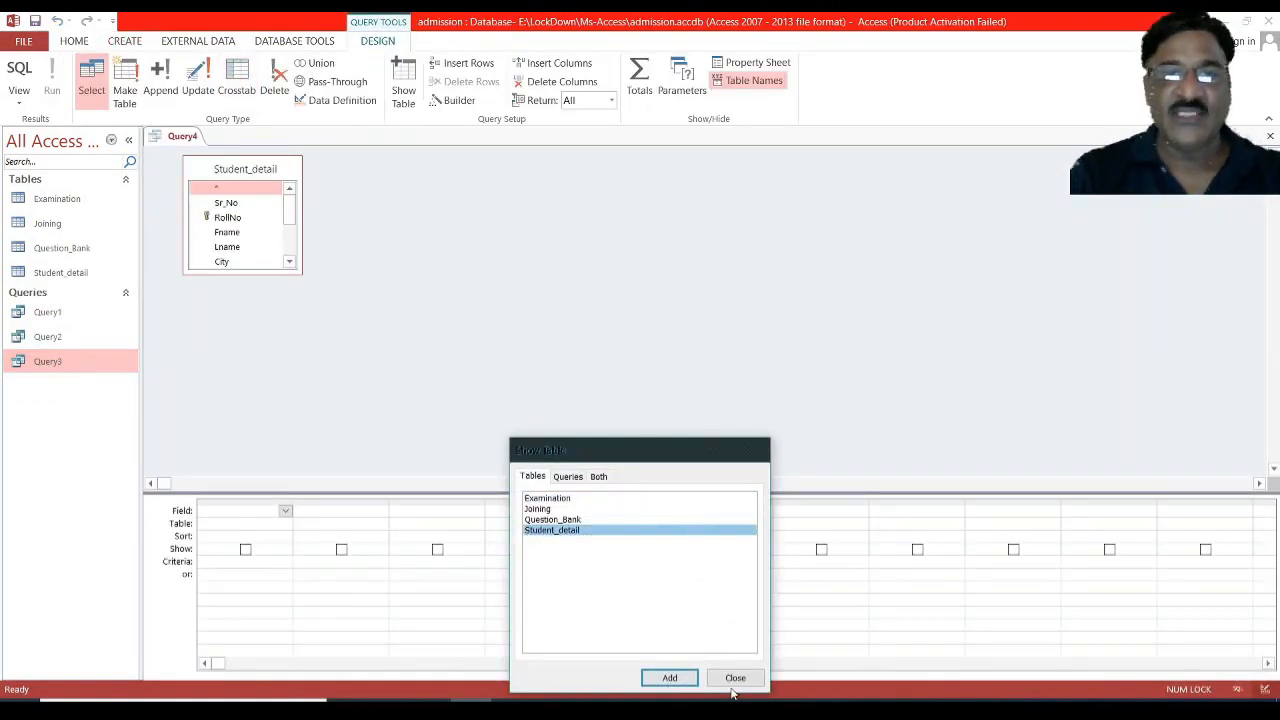
click(735, 679)
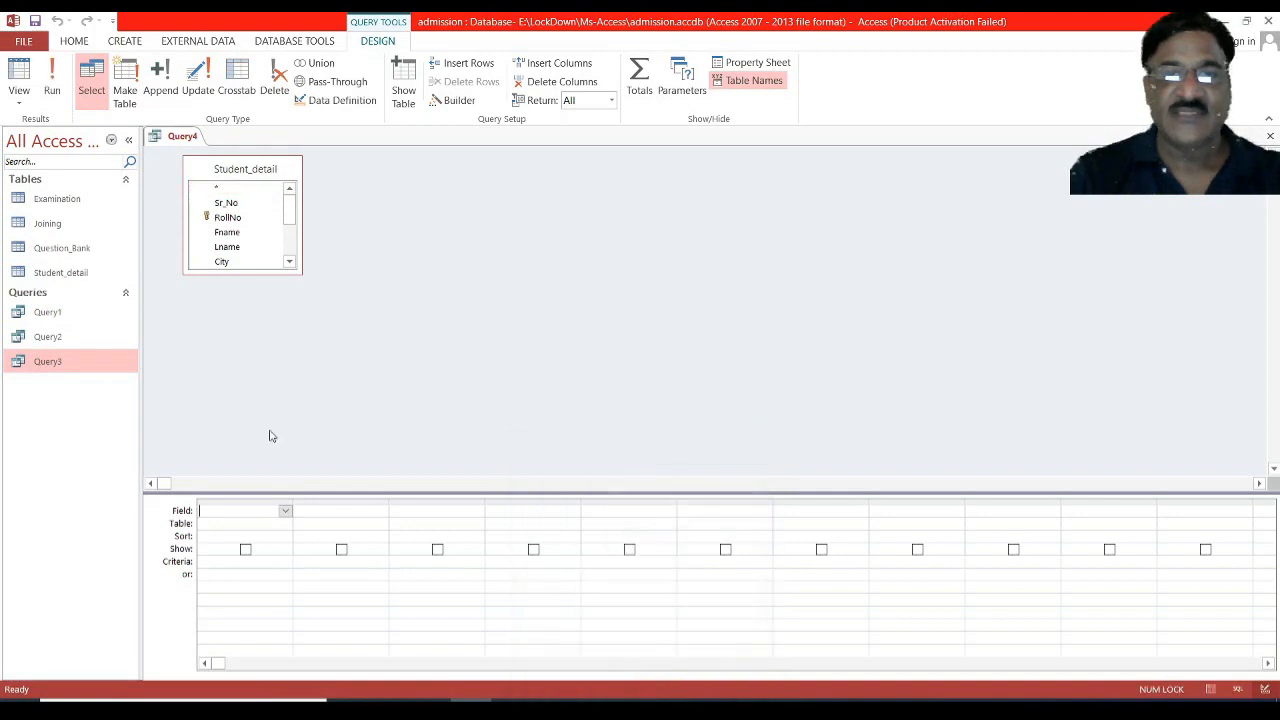
Add the Fname, DOB, DoA and Fess_paid fields of Student_detail to the query grid
double_click(229, 237)
click(288, 262)
click(288, 262)
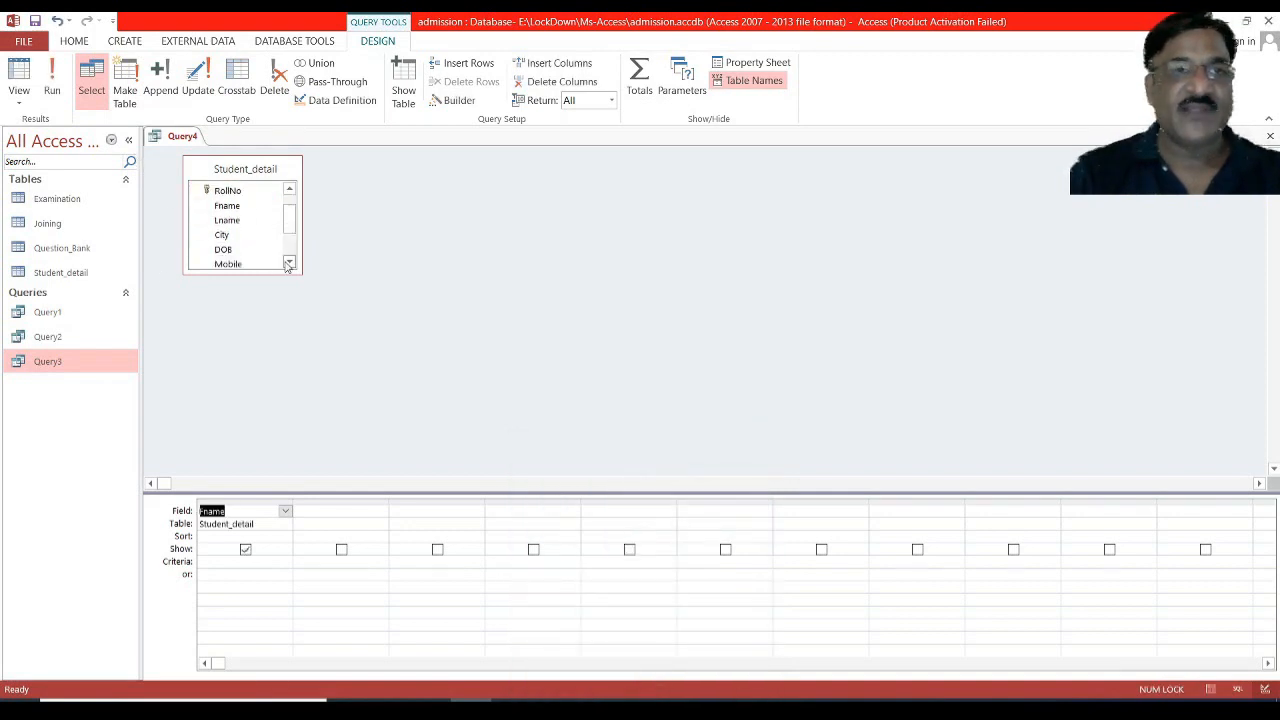
double_click(228, 249)
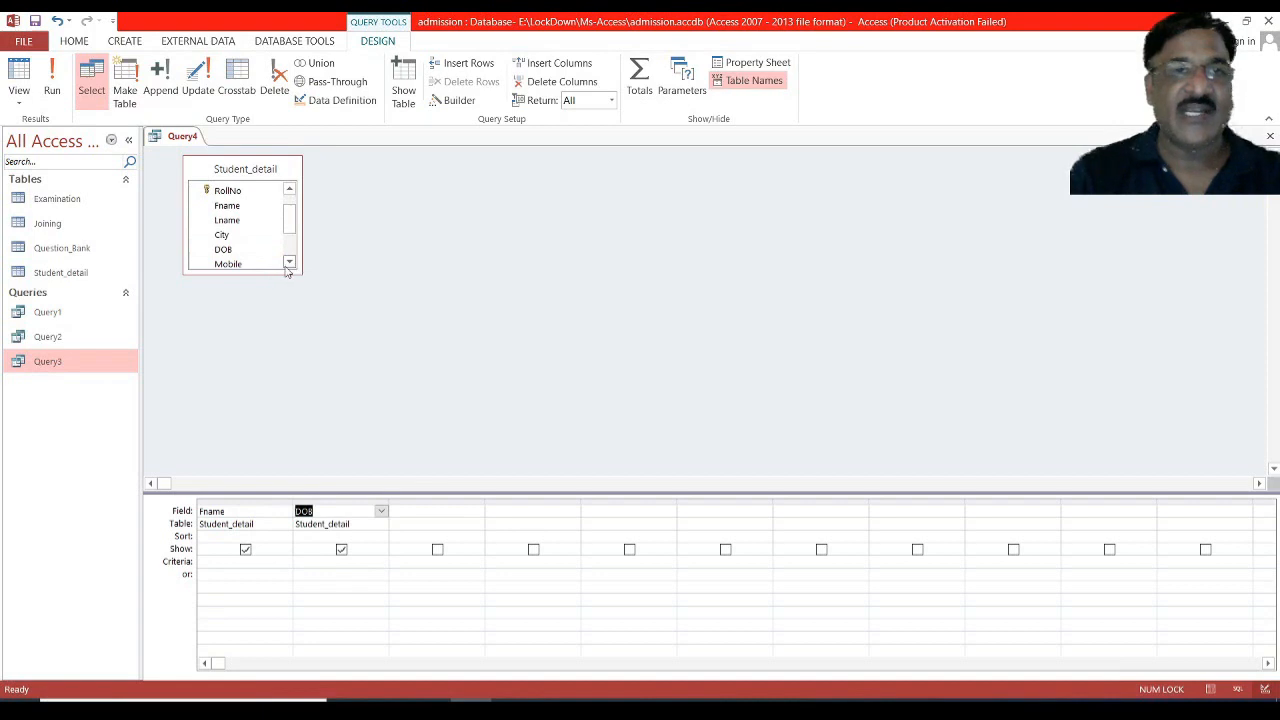
click(288, 262)
click(288, 262)
click(288, 262)
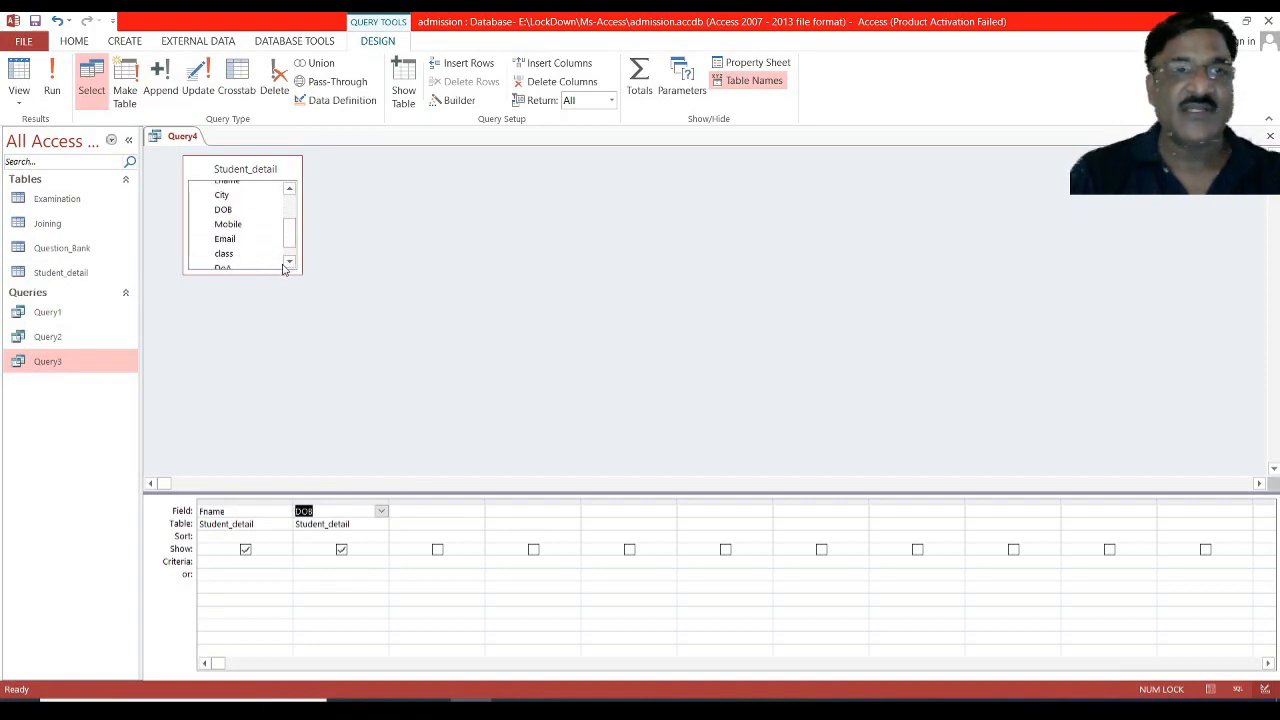
click(288, 262)
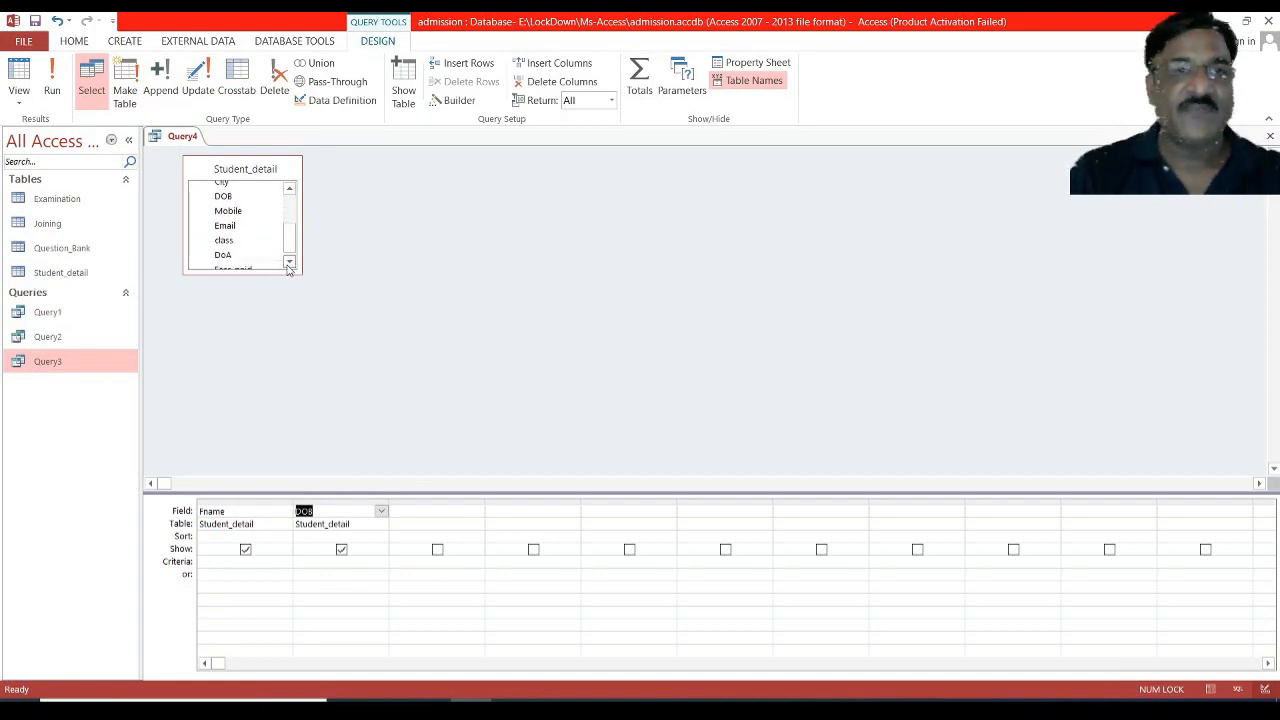
double_click(223, 254)
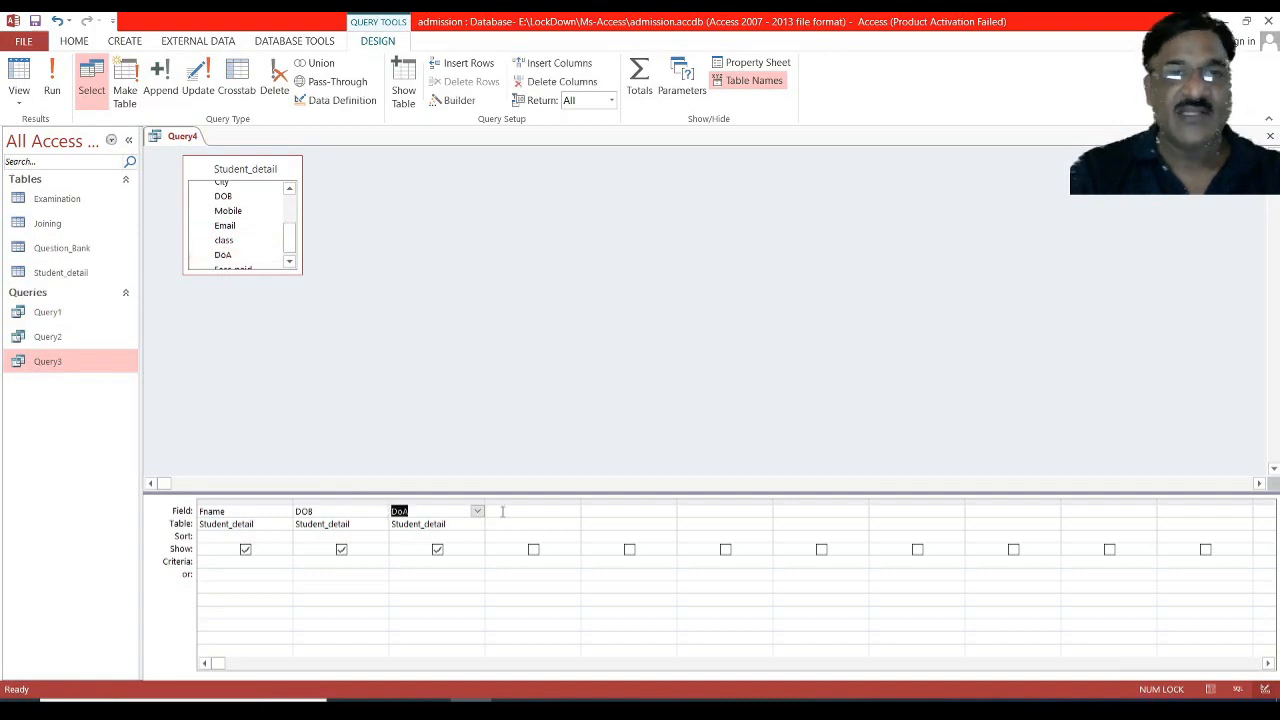
click(502, 511)
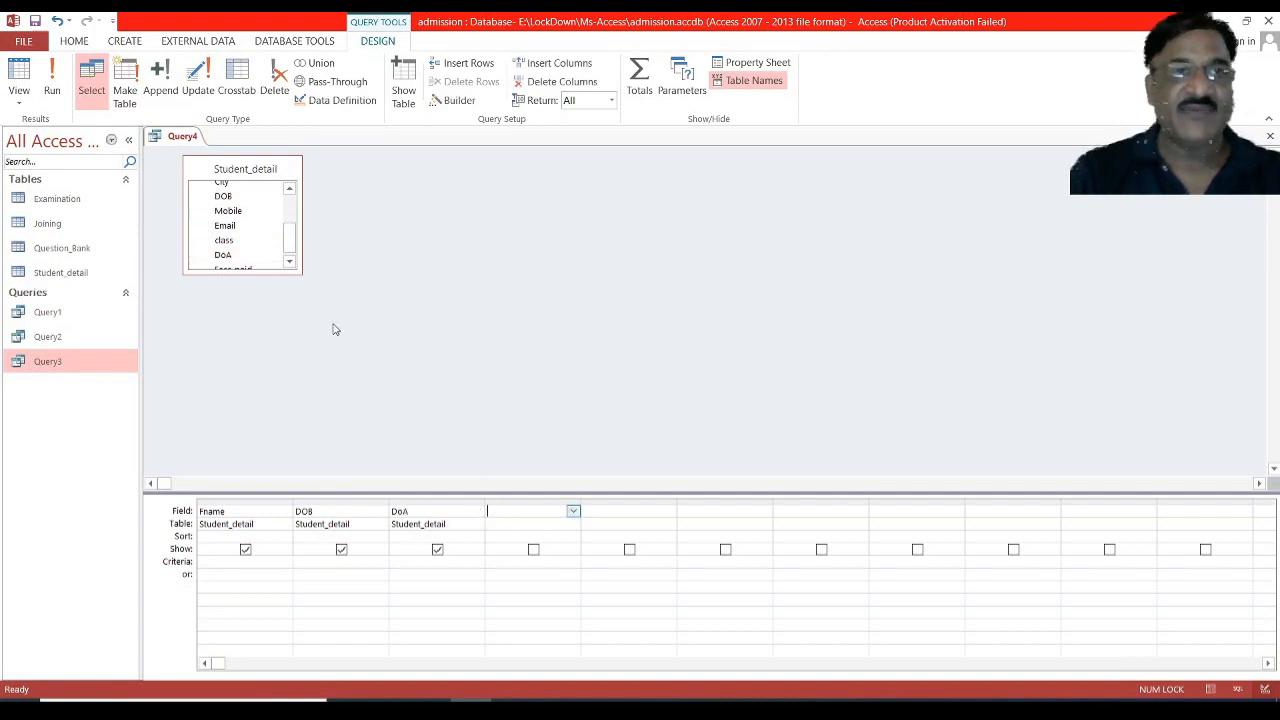
click(574, 512)
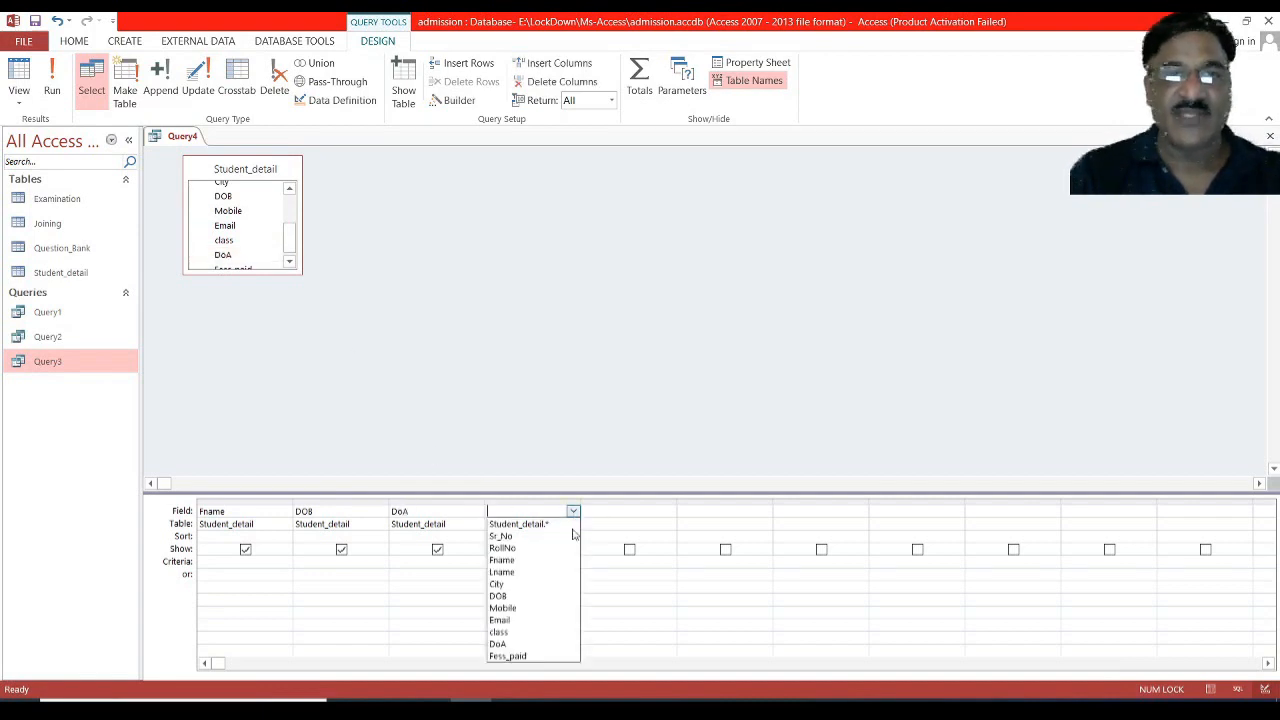
click(522, 656)
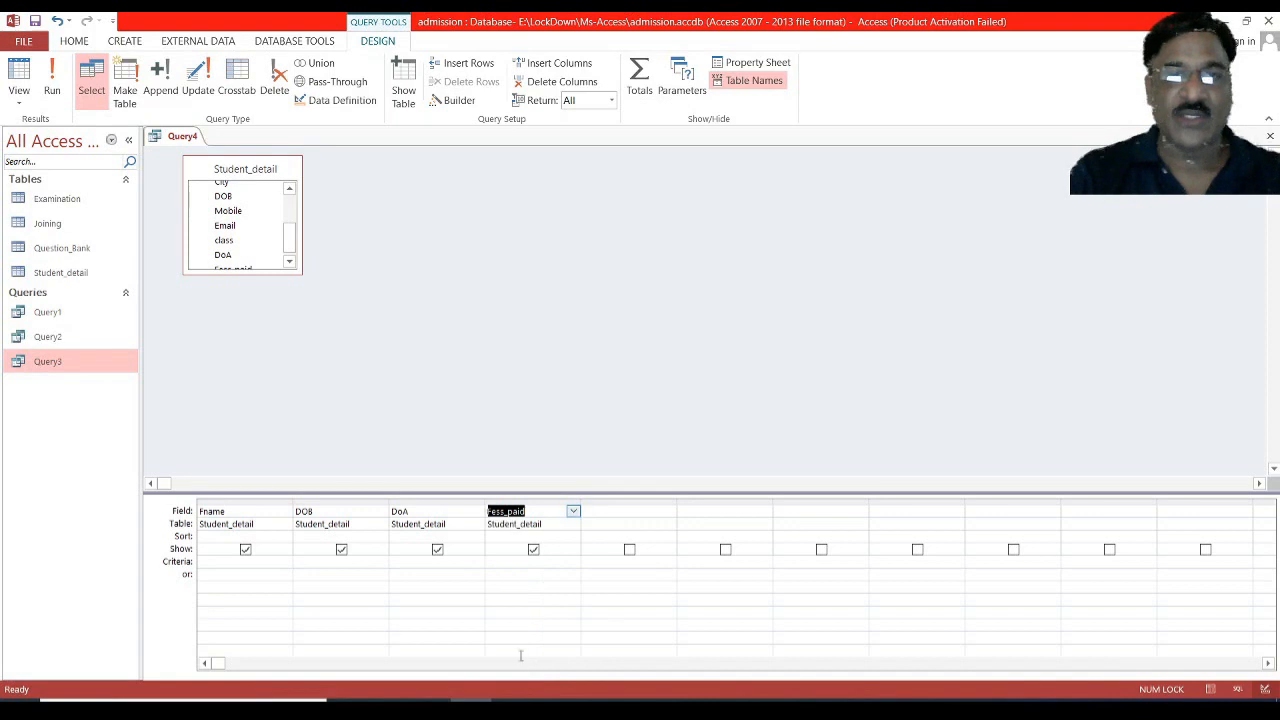
Set the DOB criterion to <#1/1/2000#
click(324, 564)
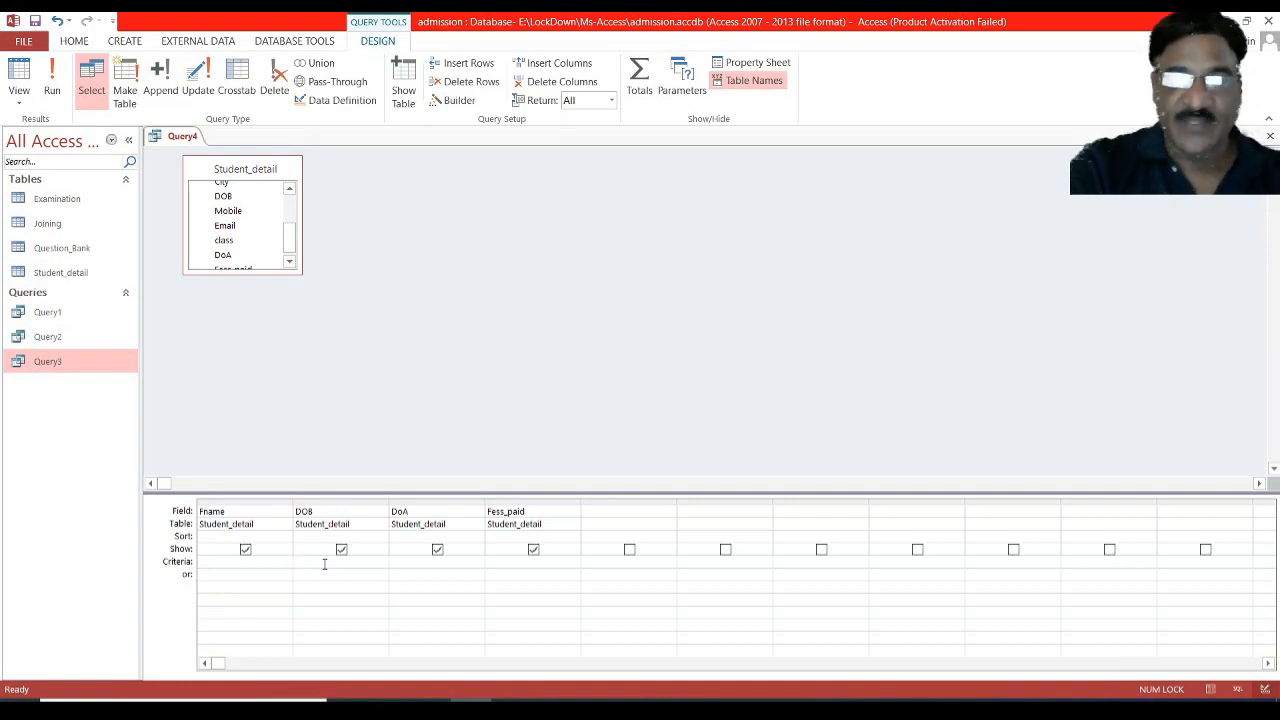
text(<)
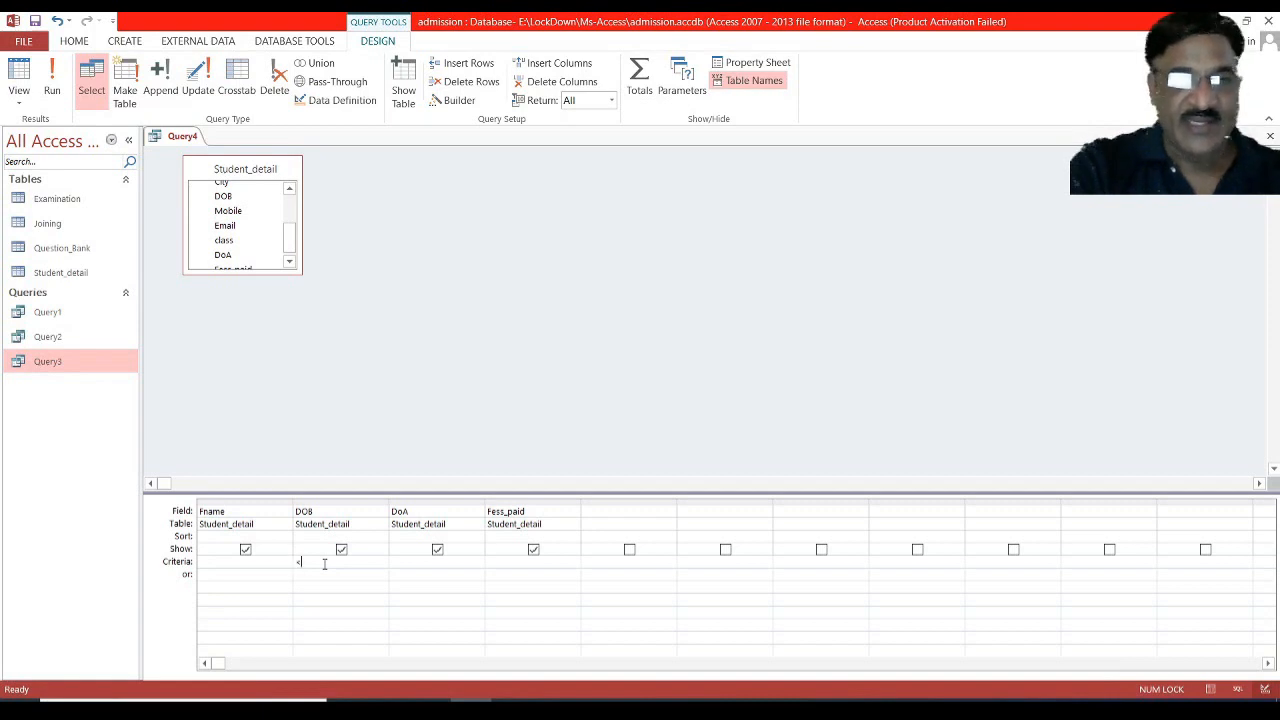
text(#)
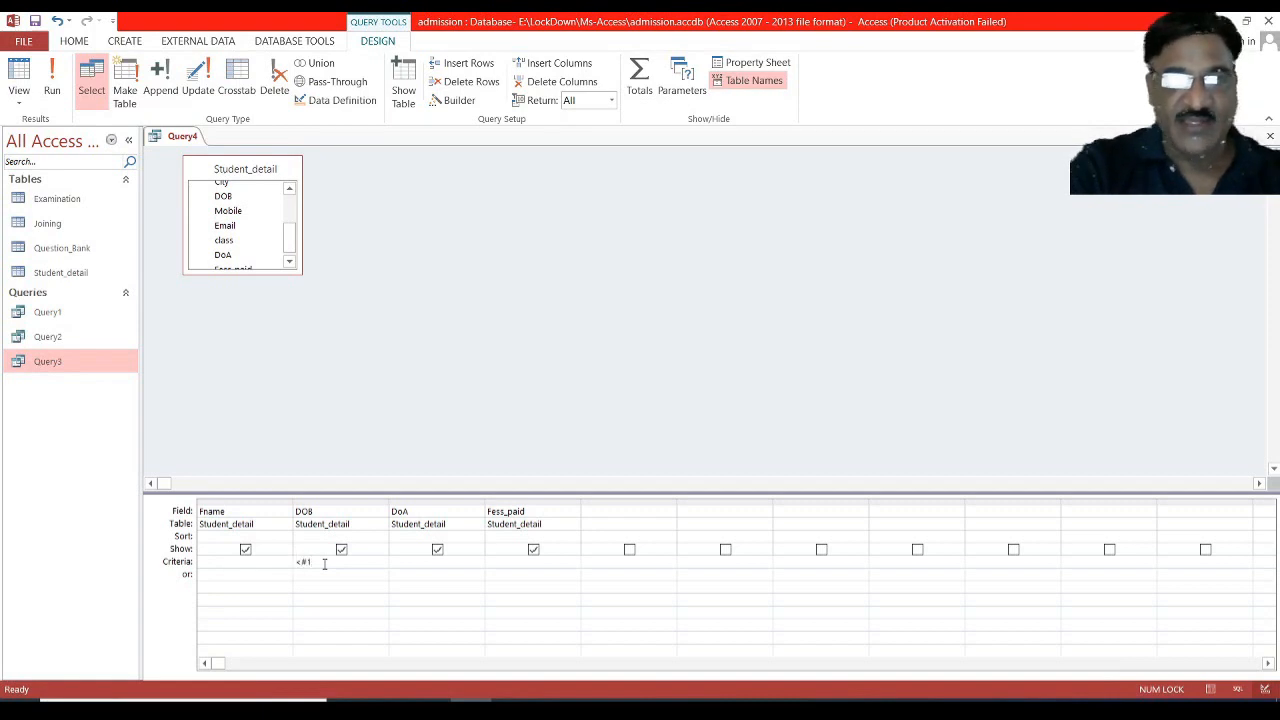
text(1/1/2000#)
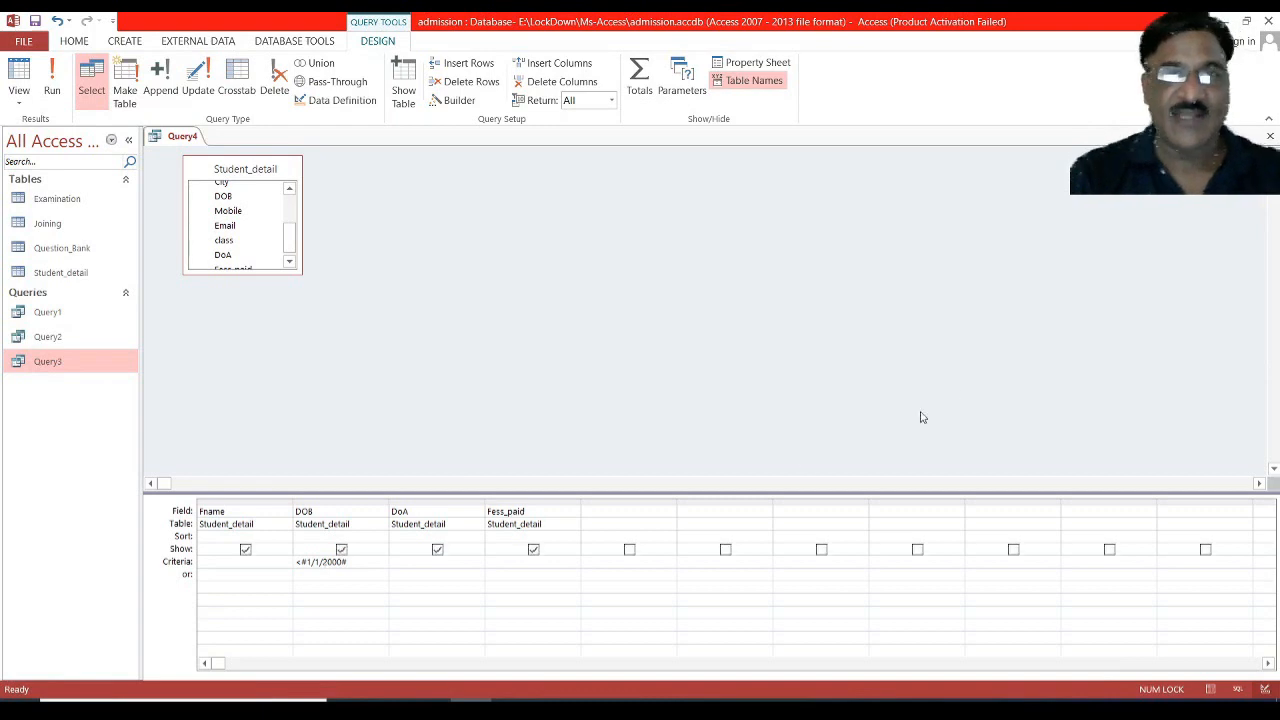
Save the query as Query4 and run it to view the students born before the cut-off date, closing the results
click(1271, 136)
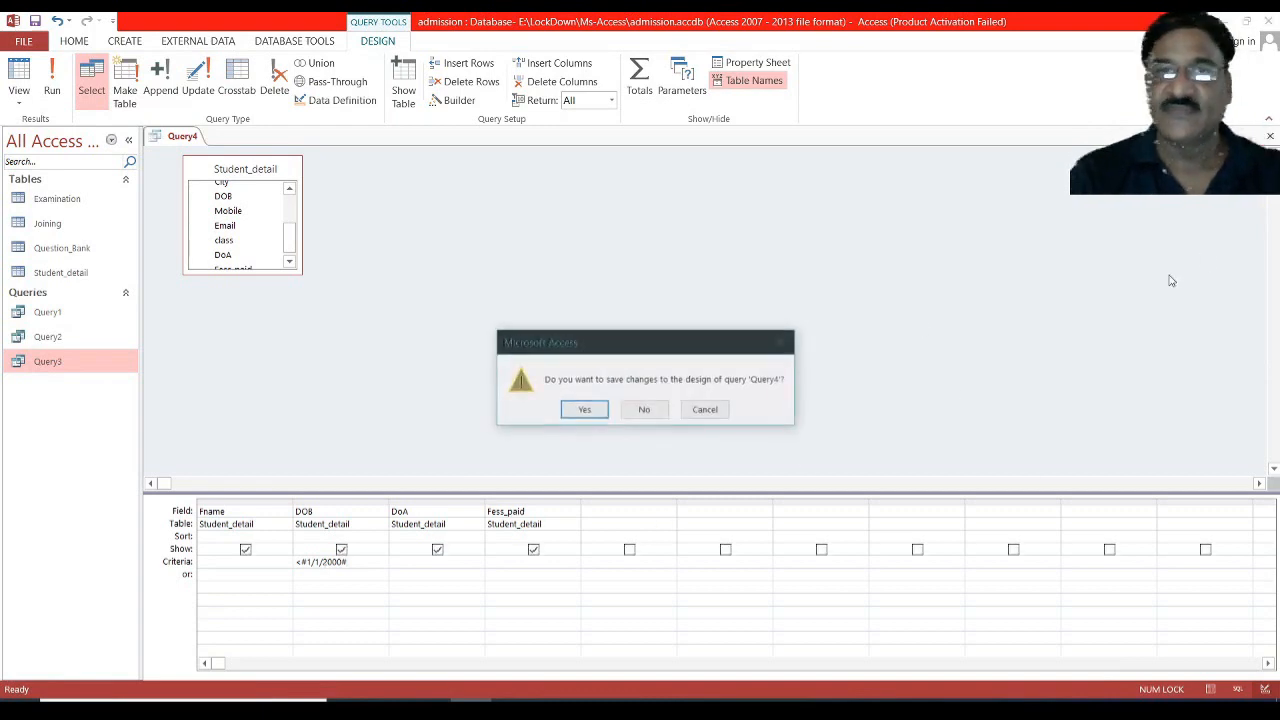
click(584, 411)
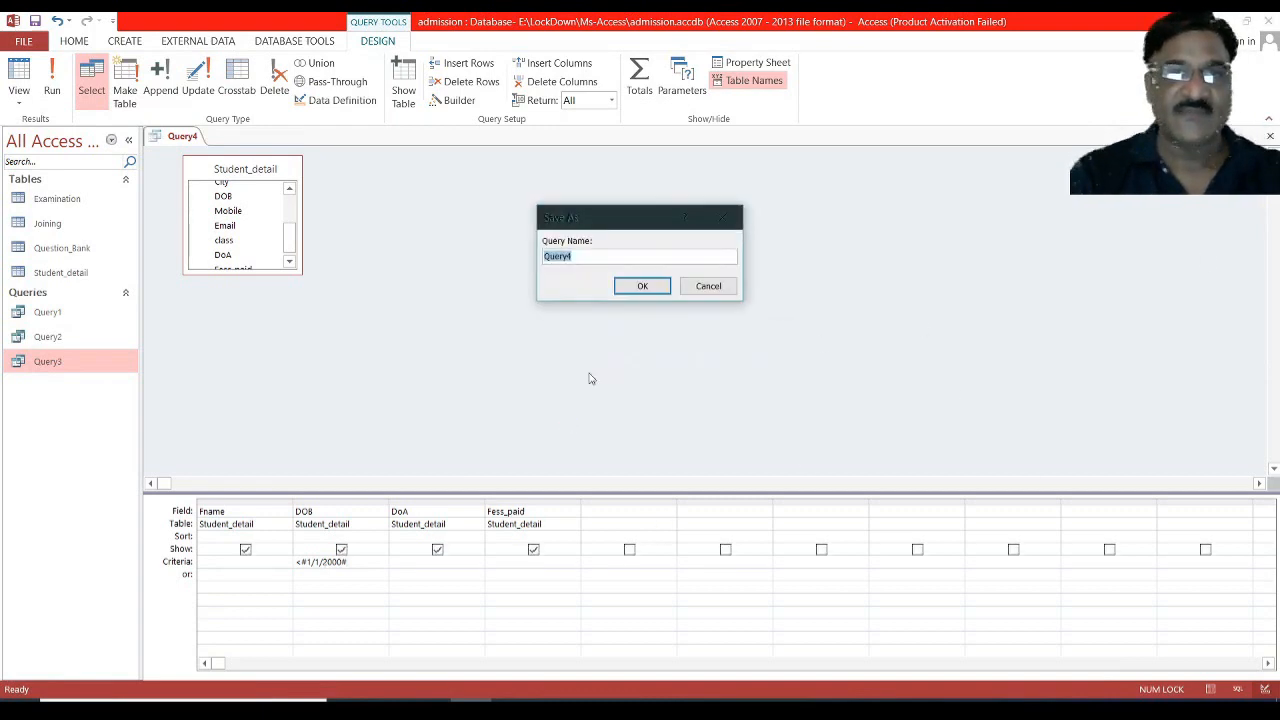
click(640, 285)
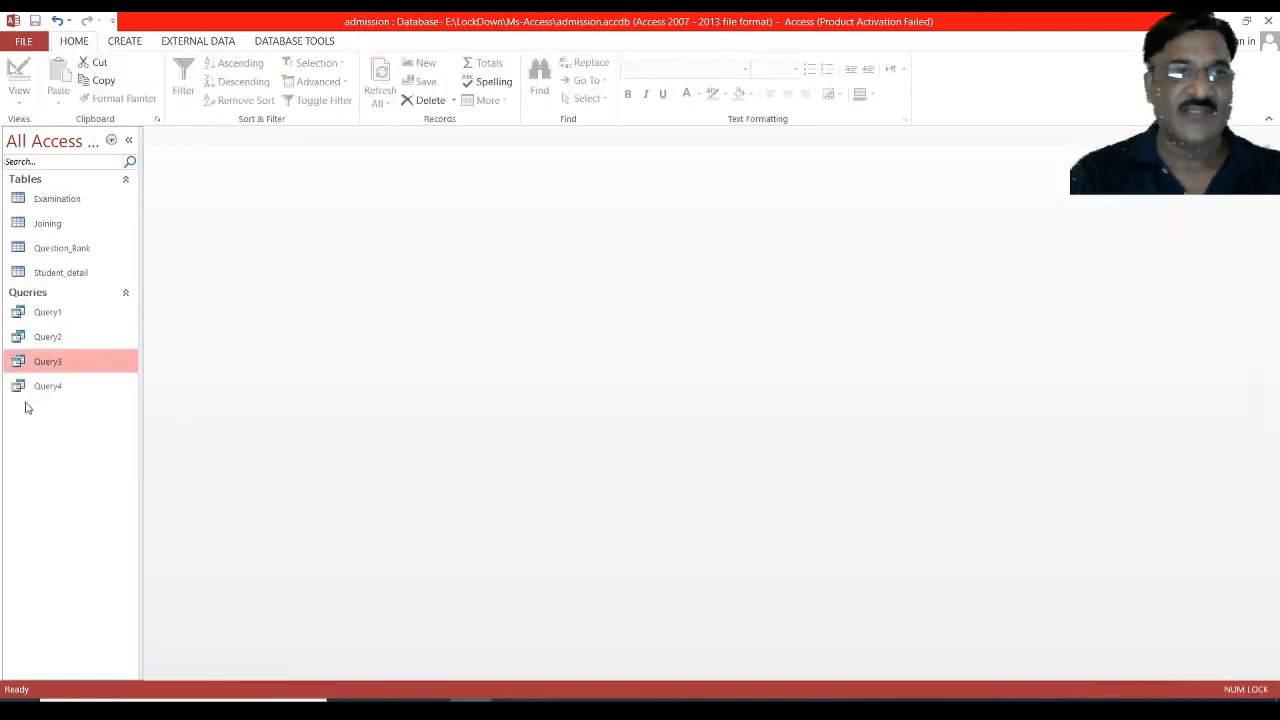
double_click(43, 389)
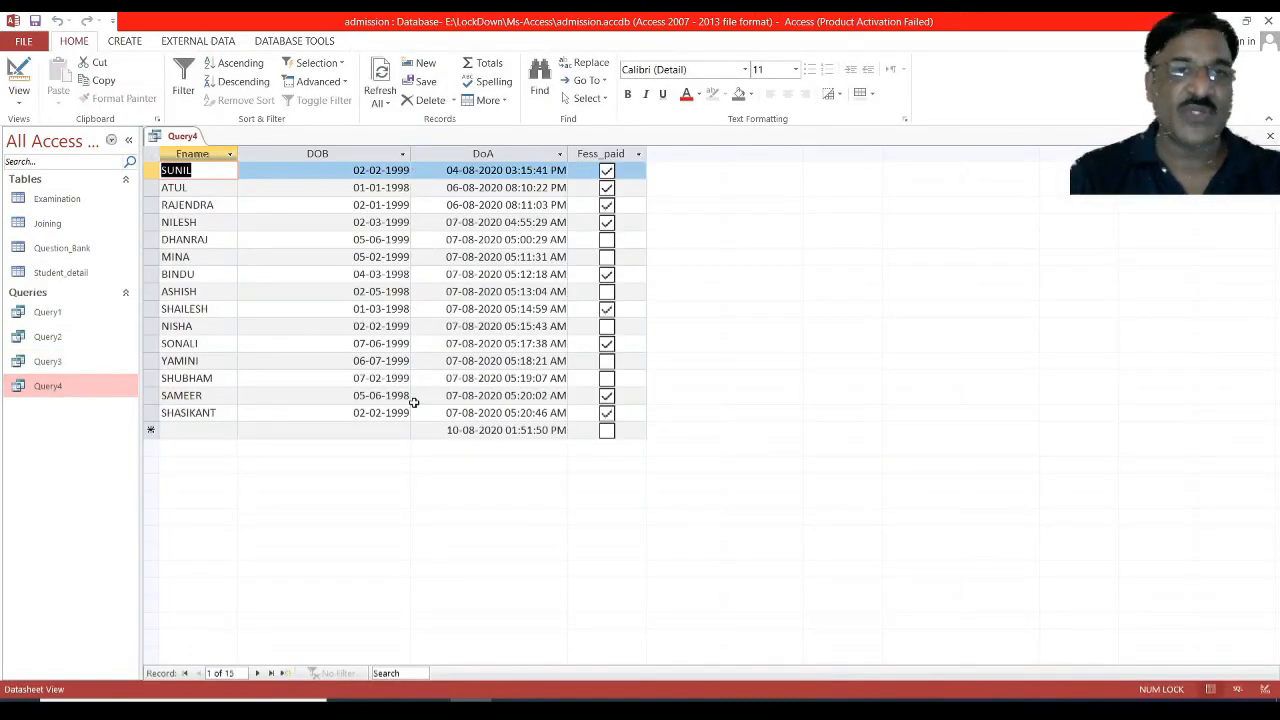
click(1271, 137)
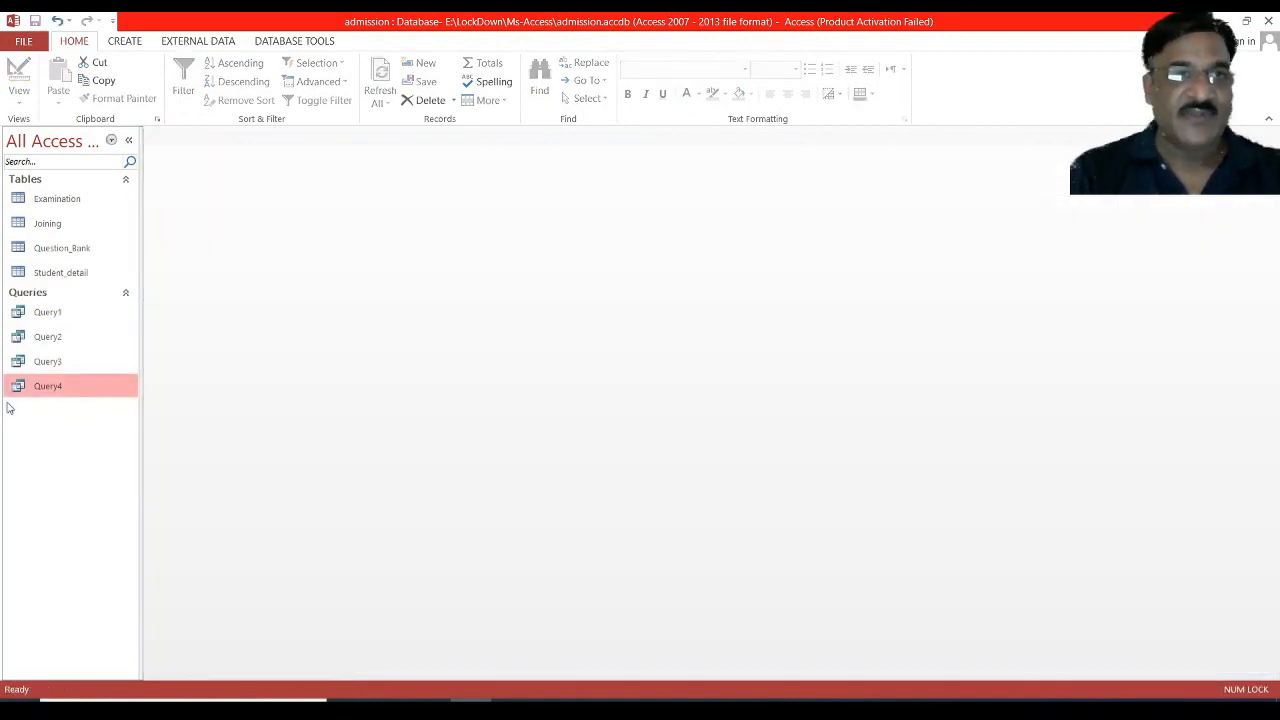
Clear the DOB criterion in Query4's design and set the DoA criterion to <date()
right_click(44, 391)
click(80, 428)
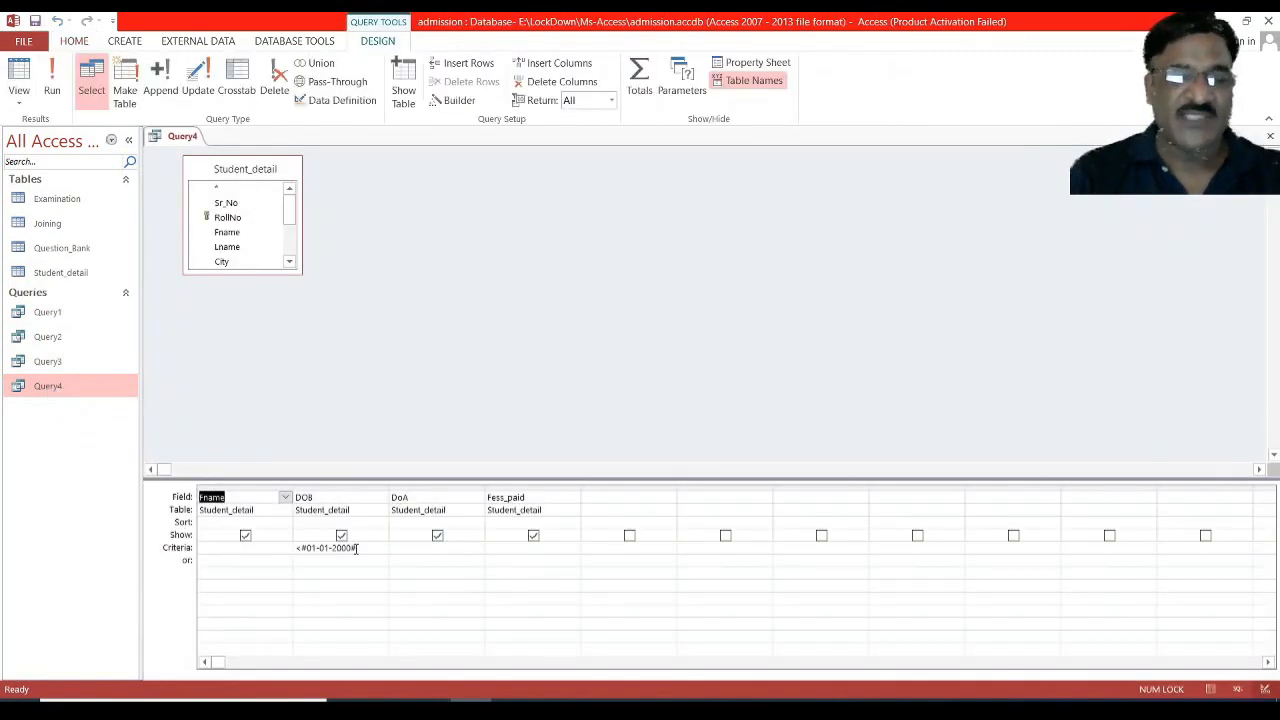
drag(355, 549, 288, 549)
key(Delete)
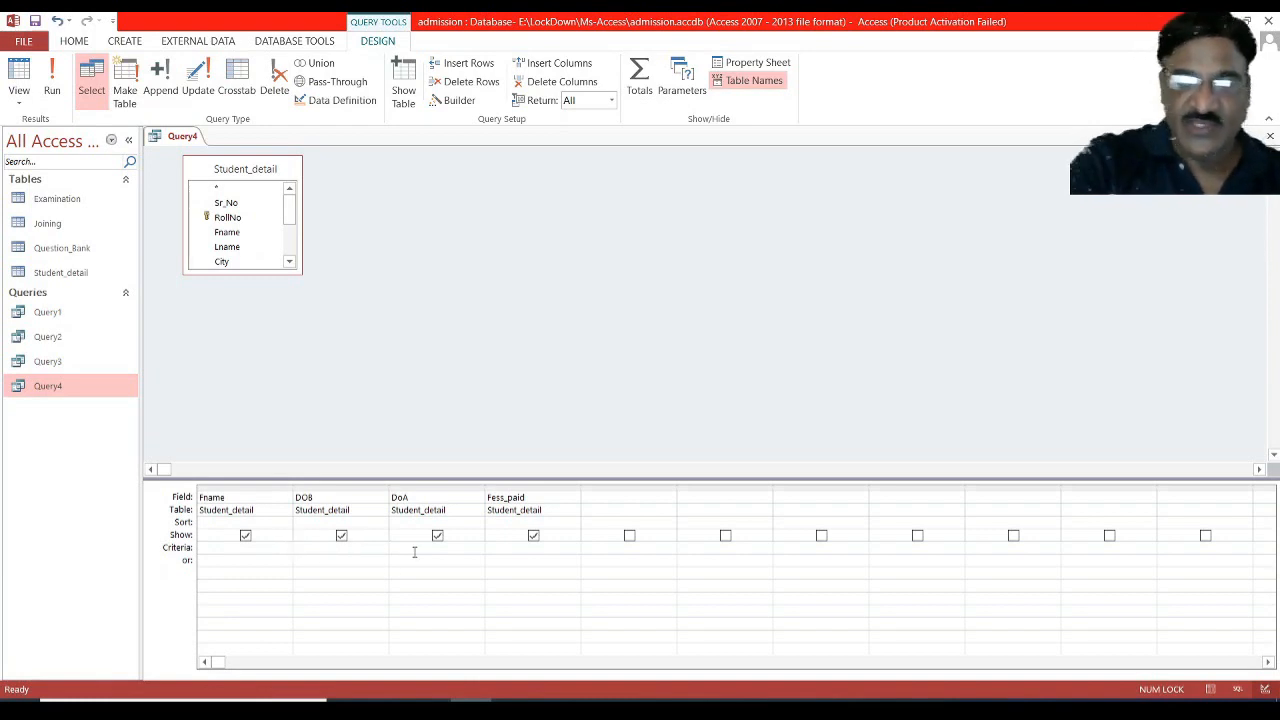
text(<date)
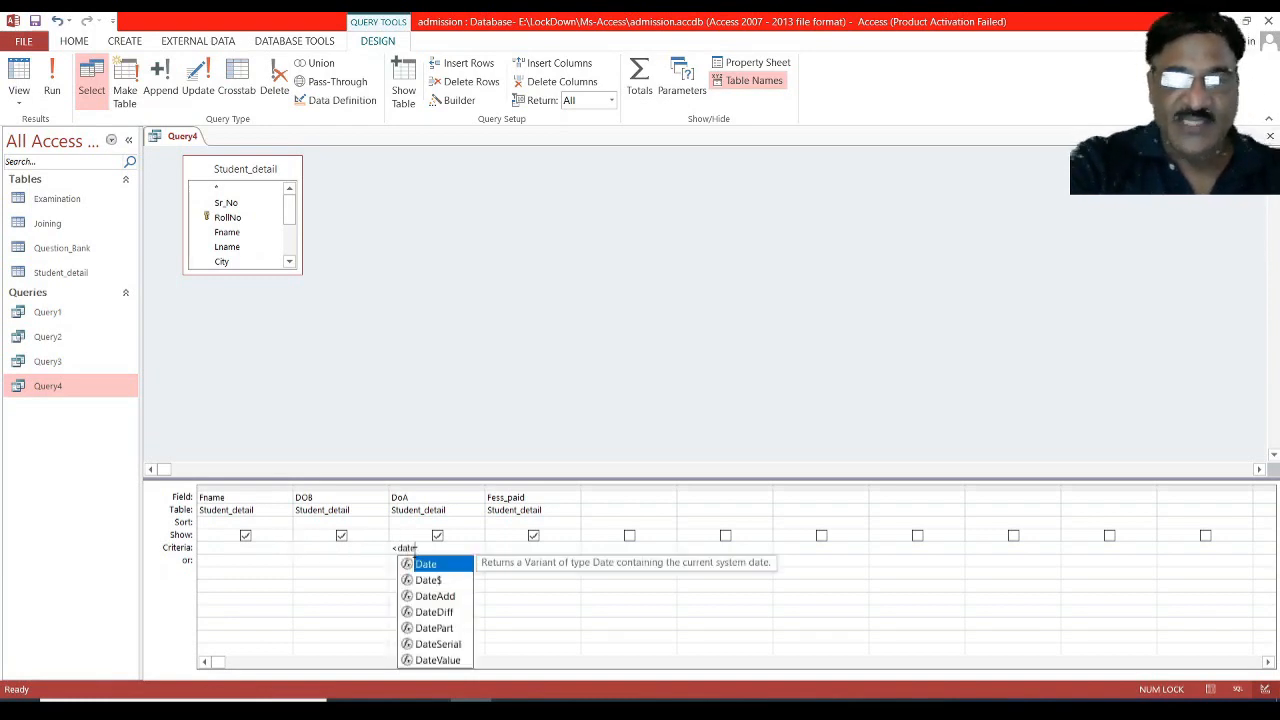
text(()
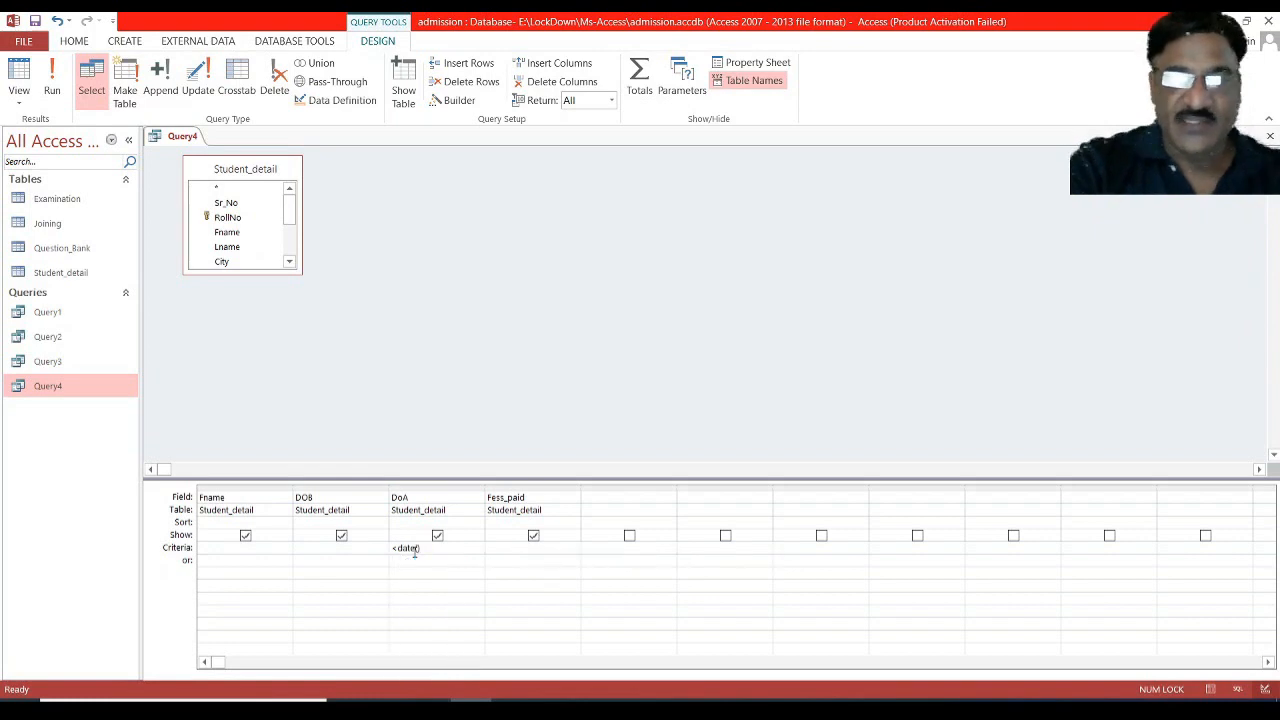
Extend the DoA criterion to <date()-5, save Query4 and run it to view the matching admissions, closing the results
text()-5)
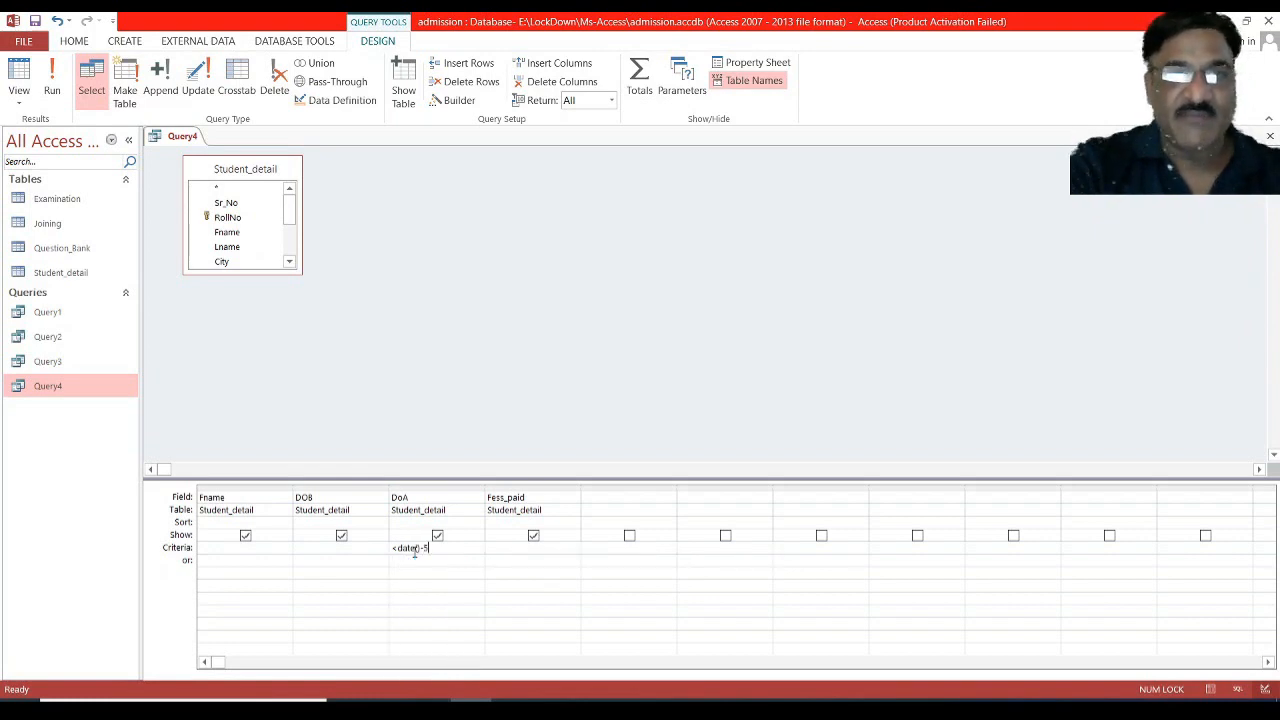
click(1270, 138)
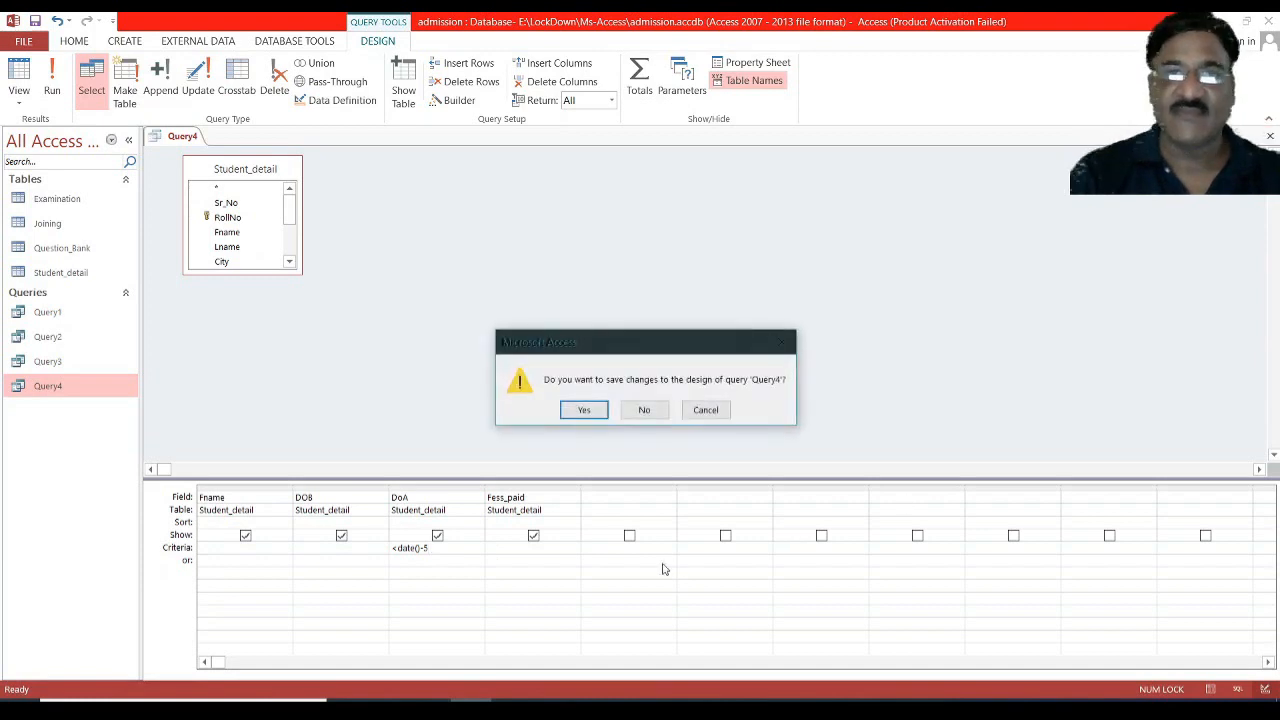
click(583, 407)
double_click(57, 388)
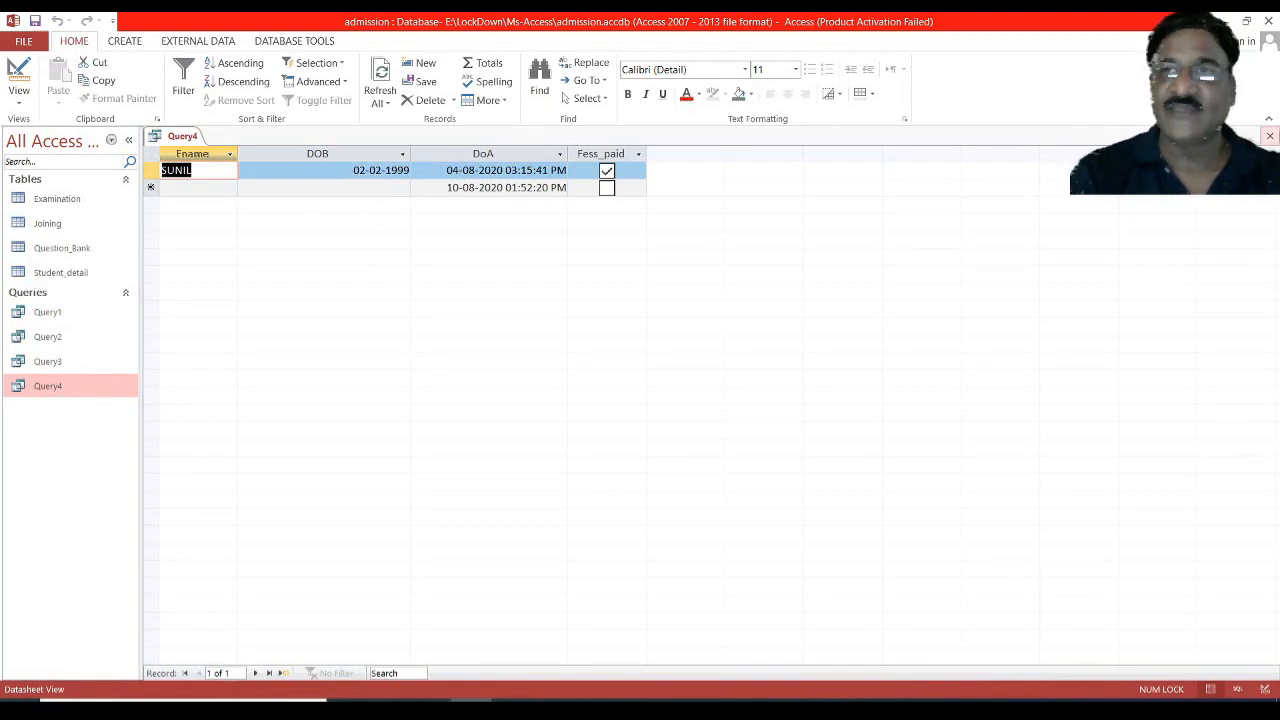
click(1269, 135)
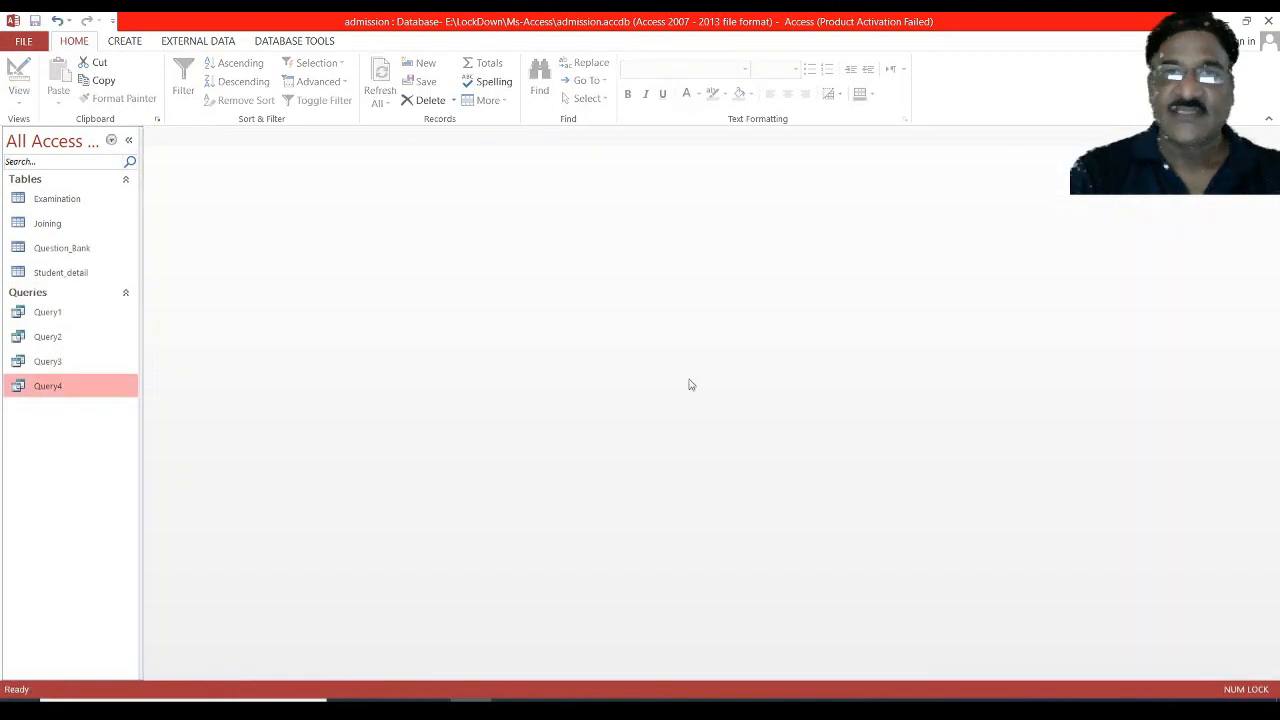
Clear the DoA criterion in Query4's design and set the Fess_paid criterion to 1
right_click(63, 397)
click(97, 424)
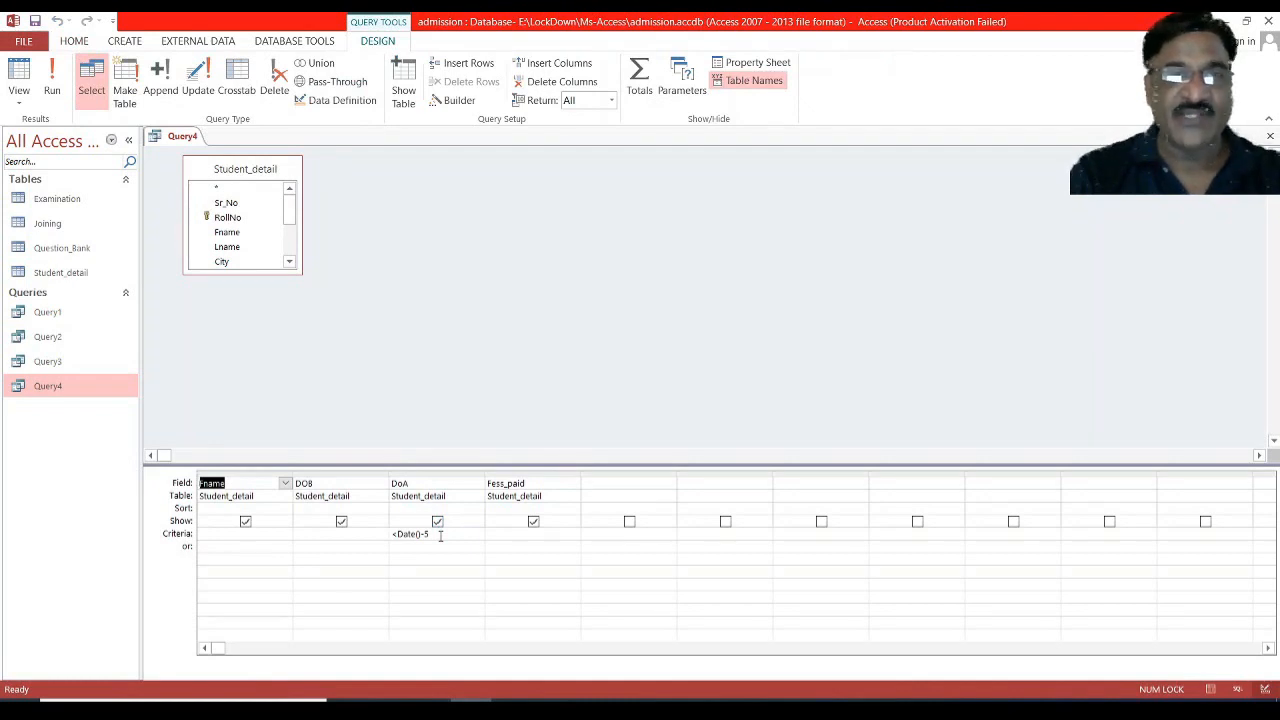
click(440, 536)
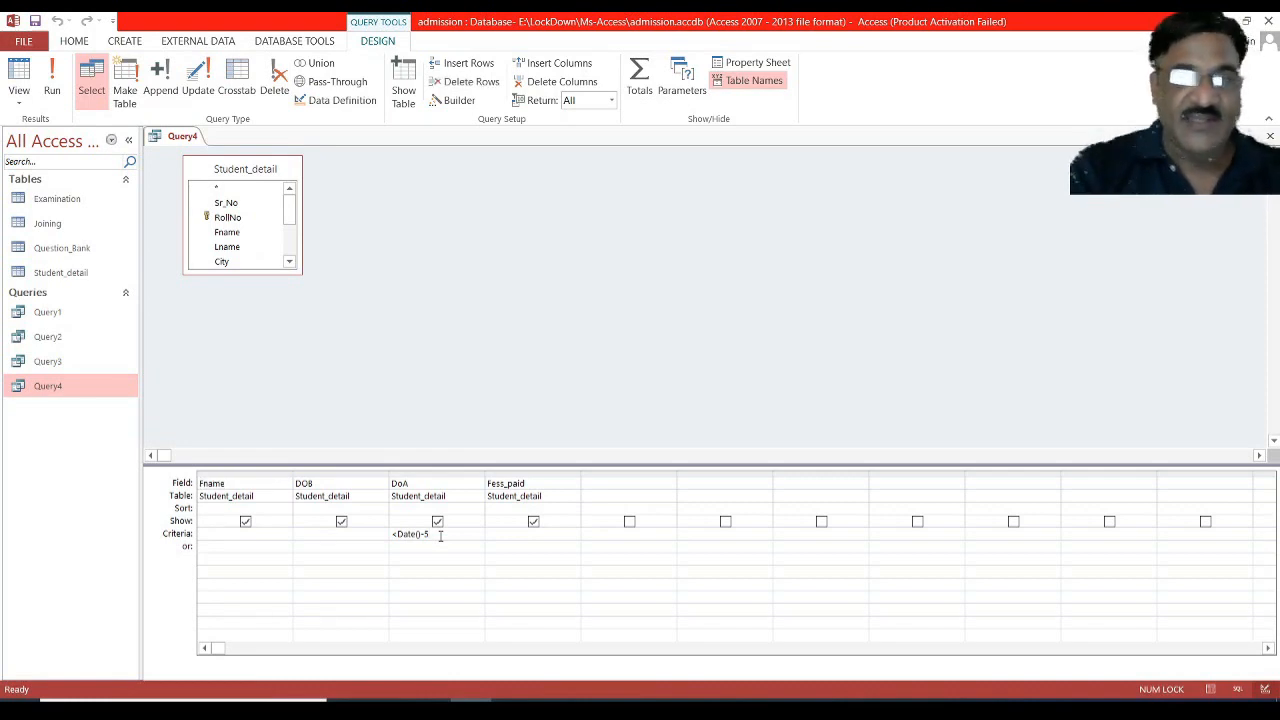
drag(464, 536, 388, 537)
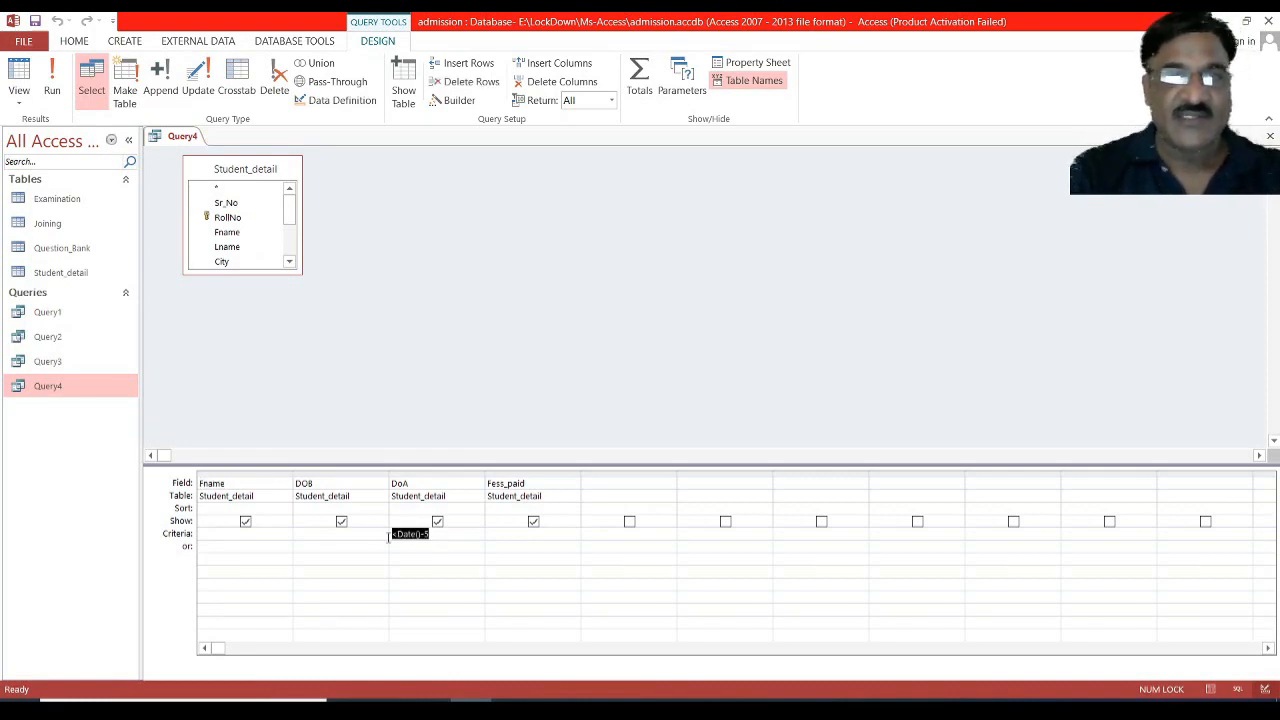
key(Delete)
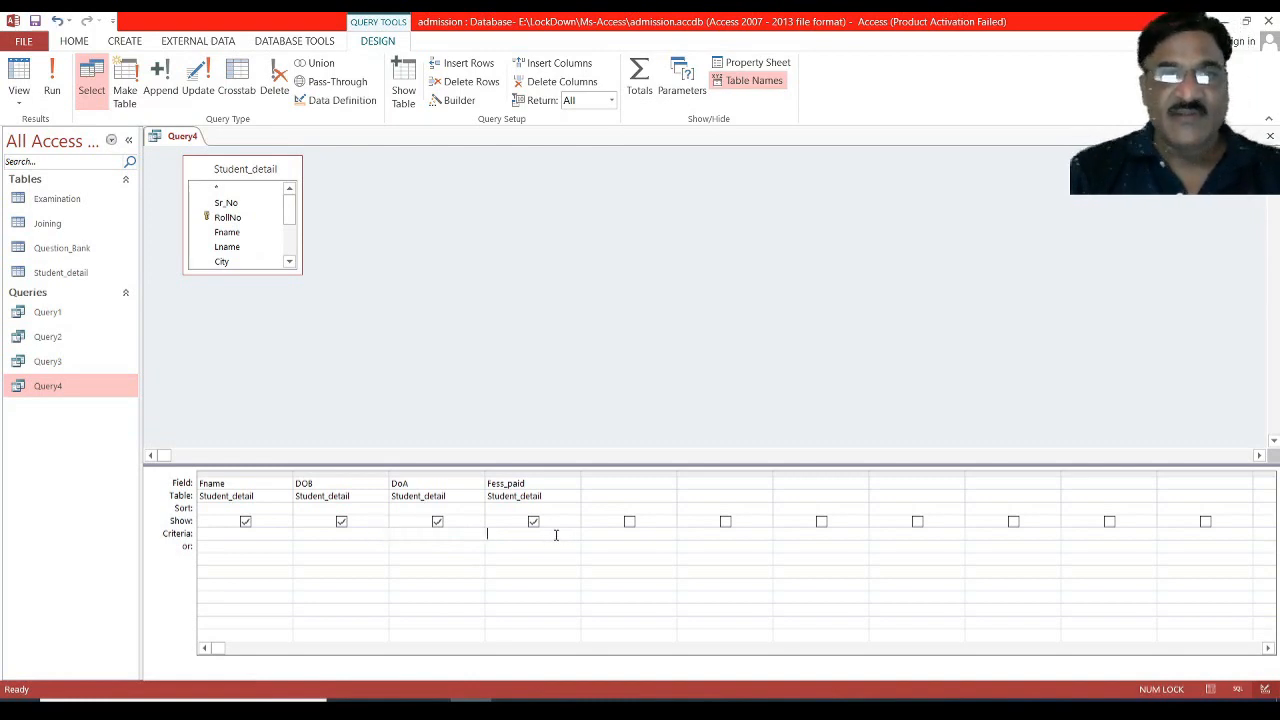
text(1)
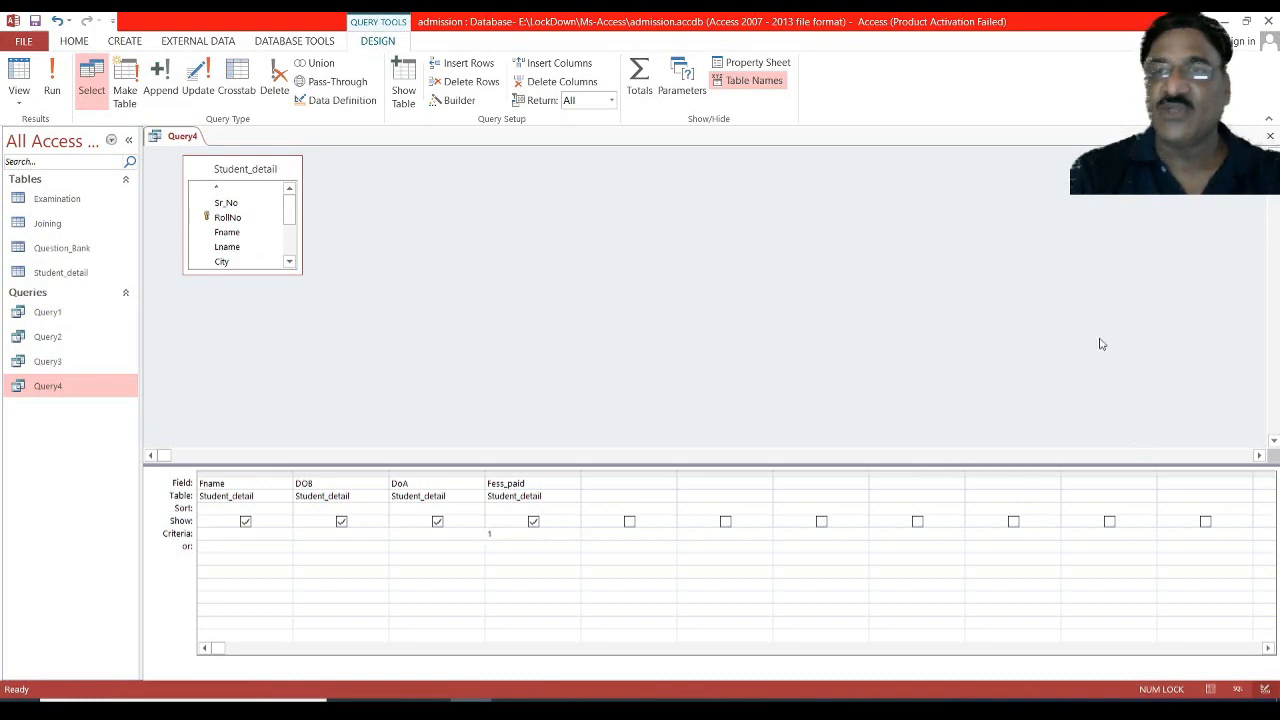
Save Query4 and run it to view the students who have paid their fees, closing the results
click(1268, 138)
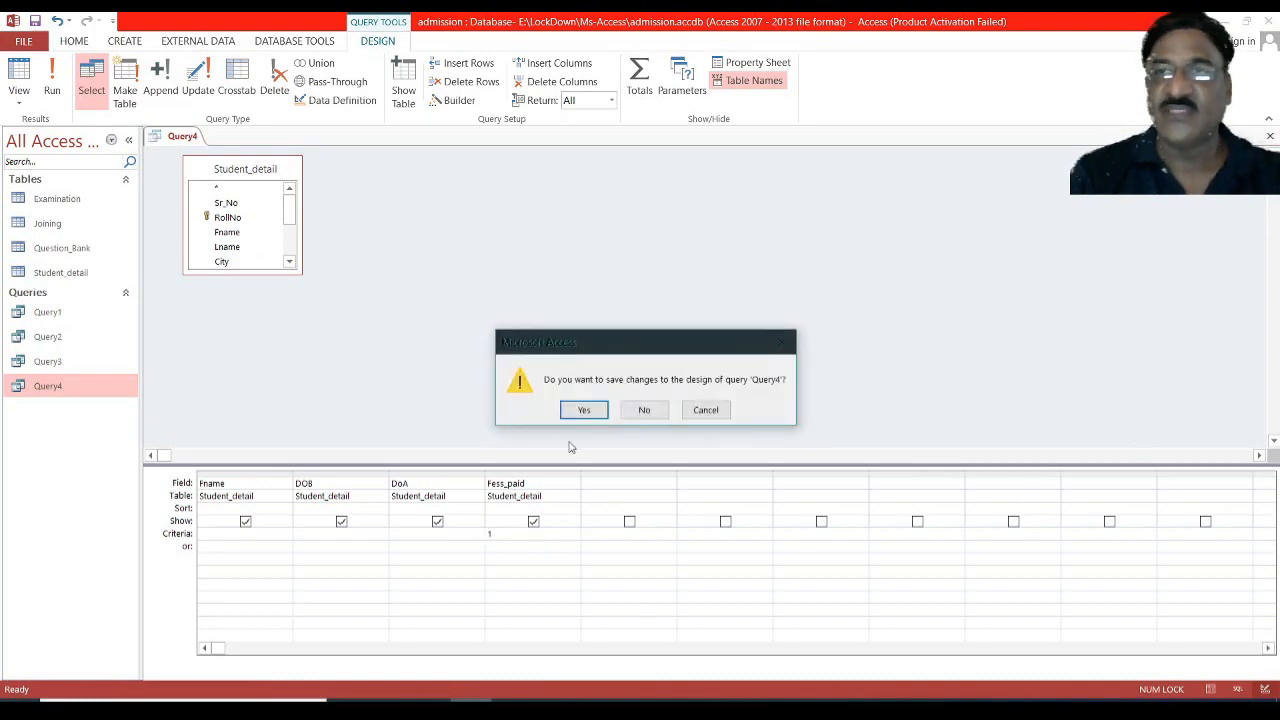
click(596, 411)
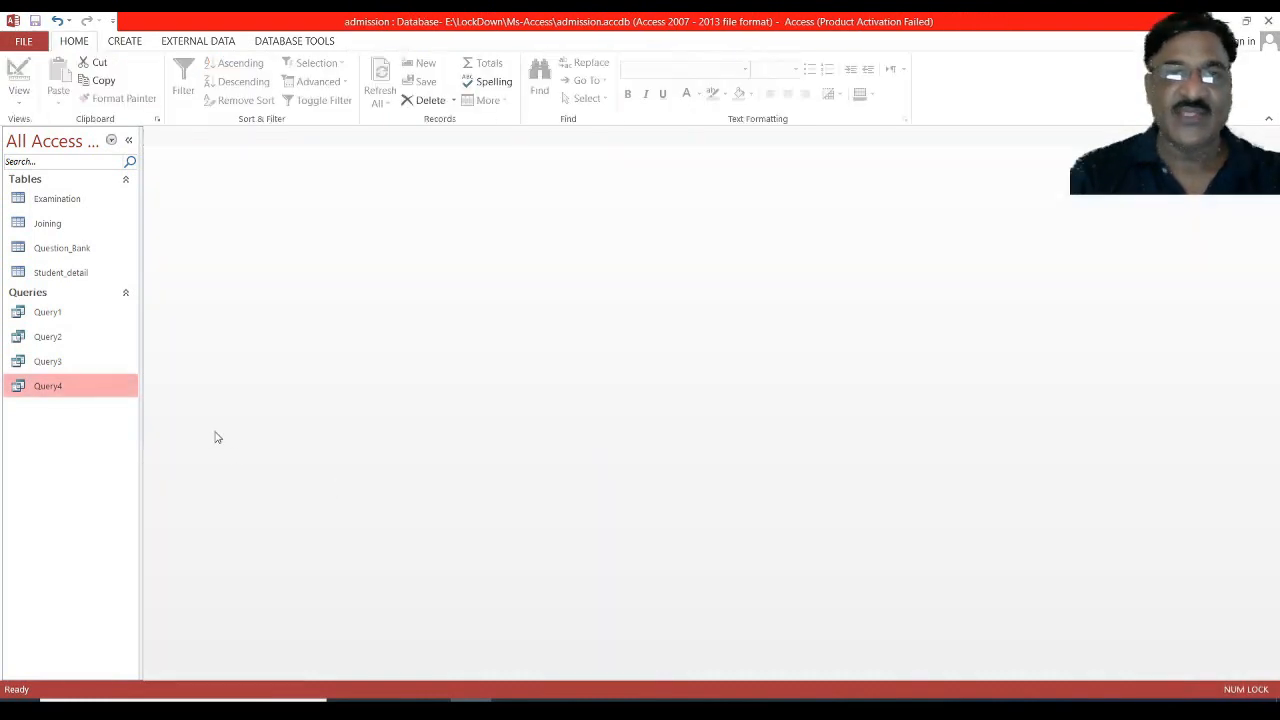
double_click(65, 389)
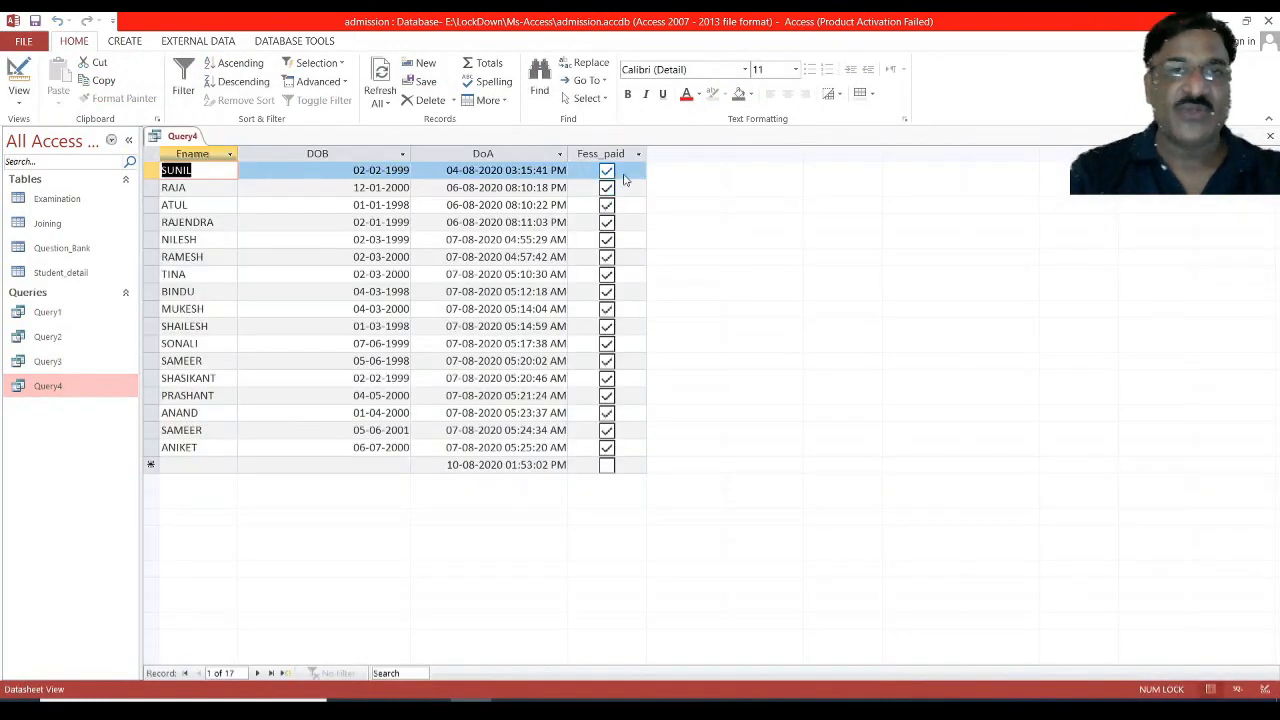
click(1270, 138)
Replace the Fess_paid criterion in Query4's design with 0
right_click(66, 393)
click(112, 427)
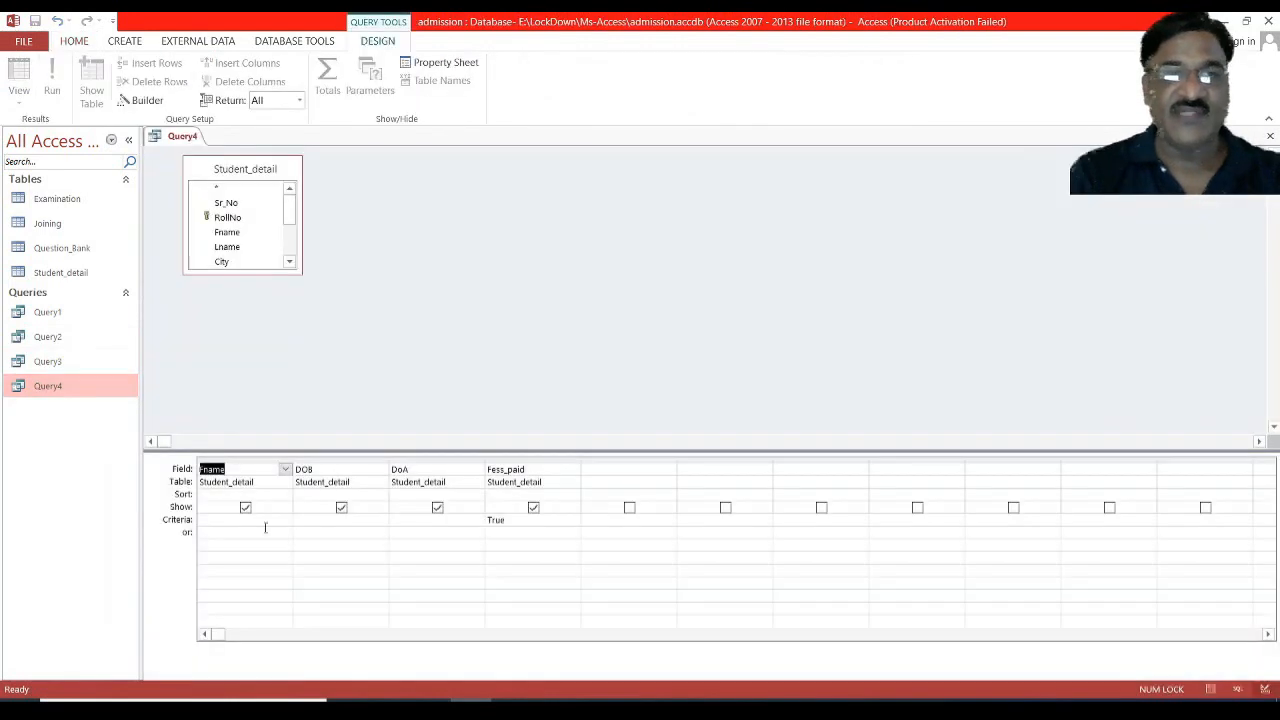
drag(521, 524, 478, 520)
text(0)
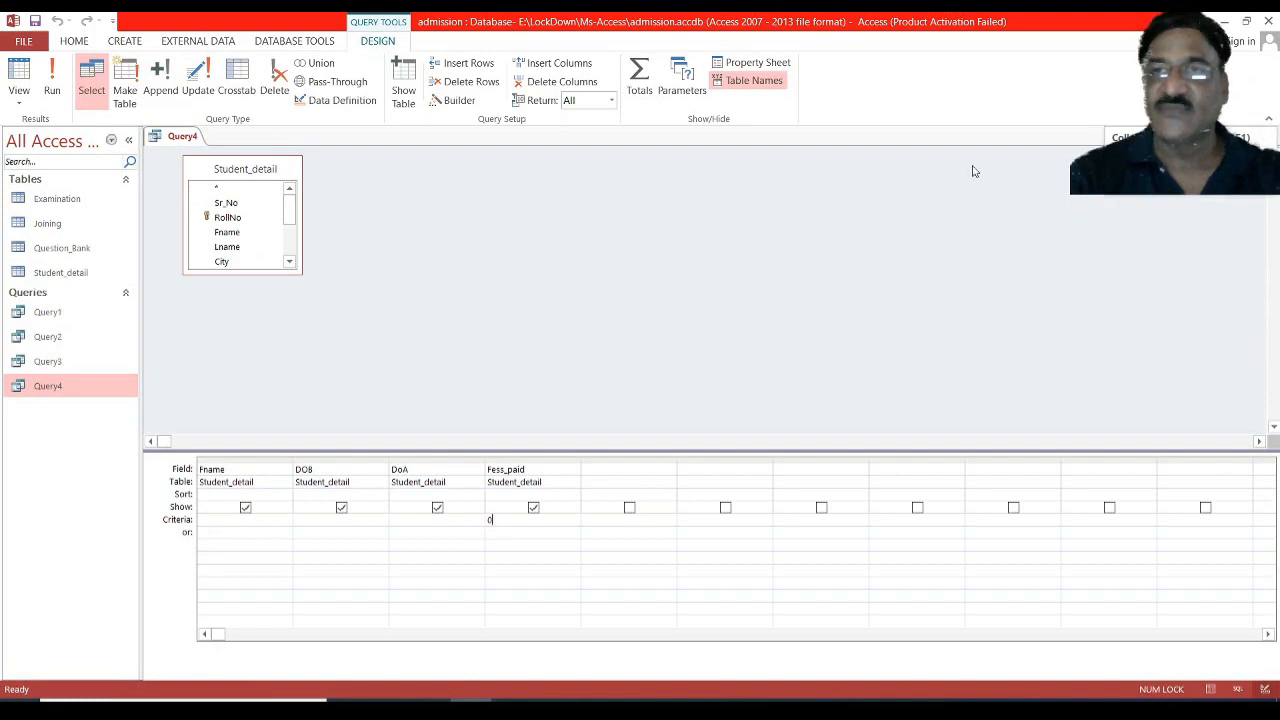
click(1114, 273)
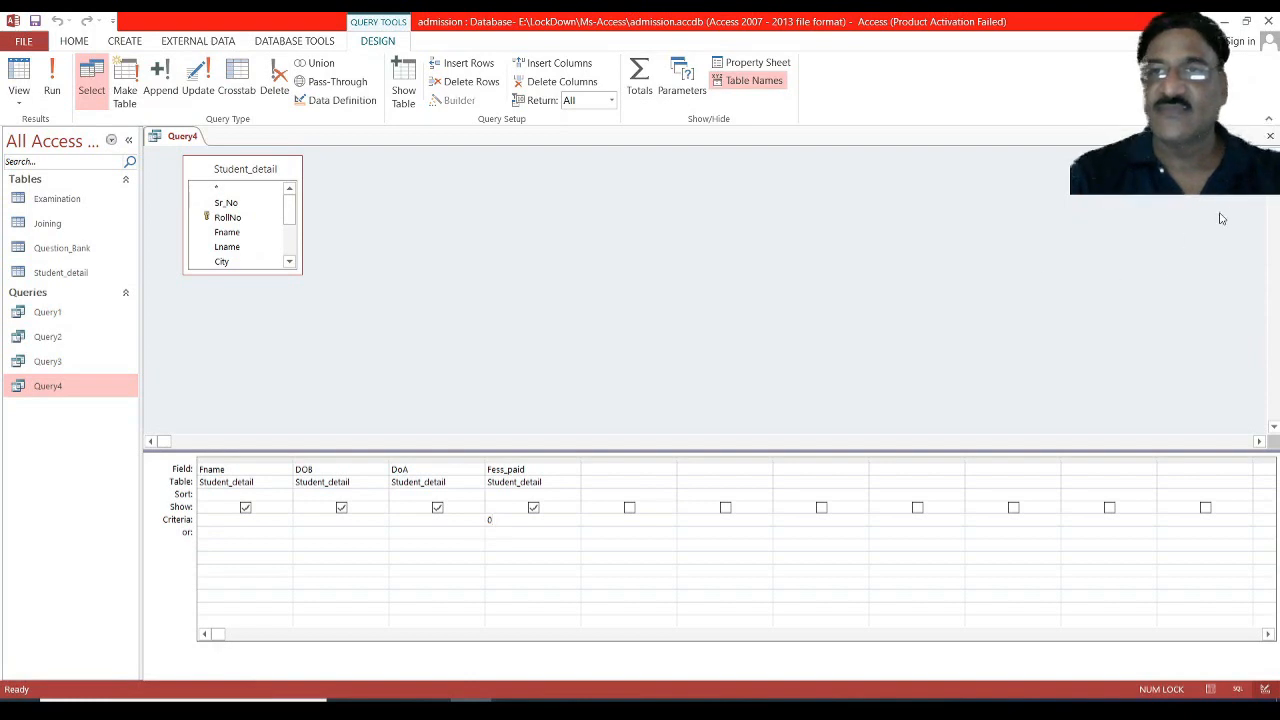
Save Query4 and run it to view the students with unpaid fees, closing the results
click(1270, 137)
click(582, 410)
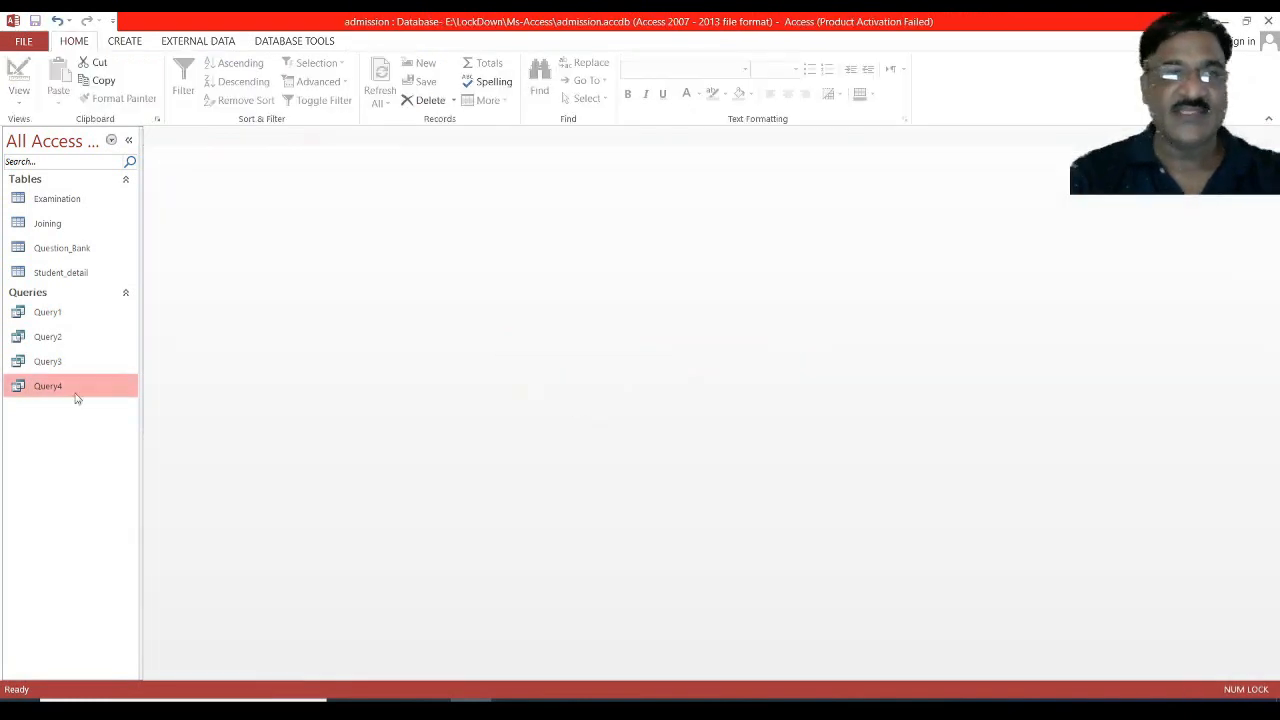
double_click(108, 391)
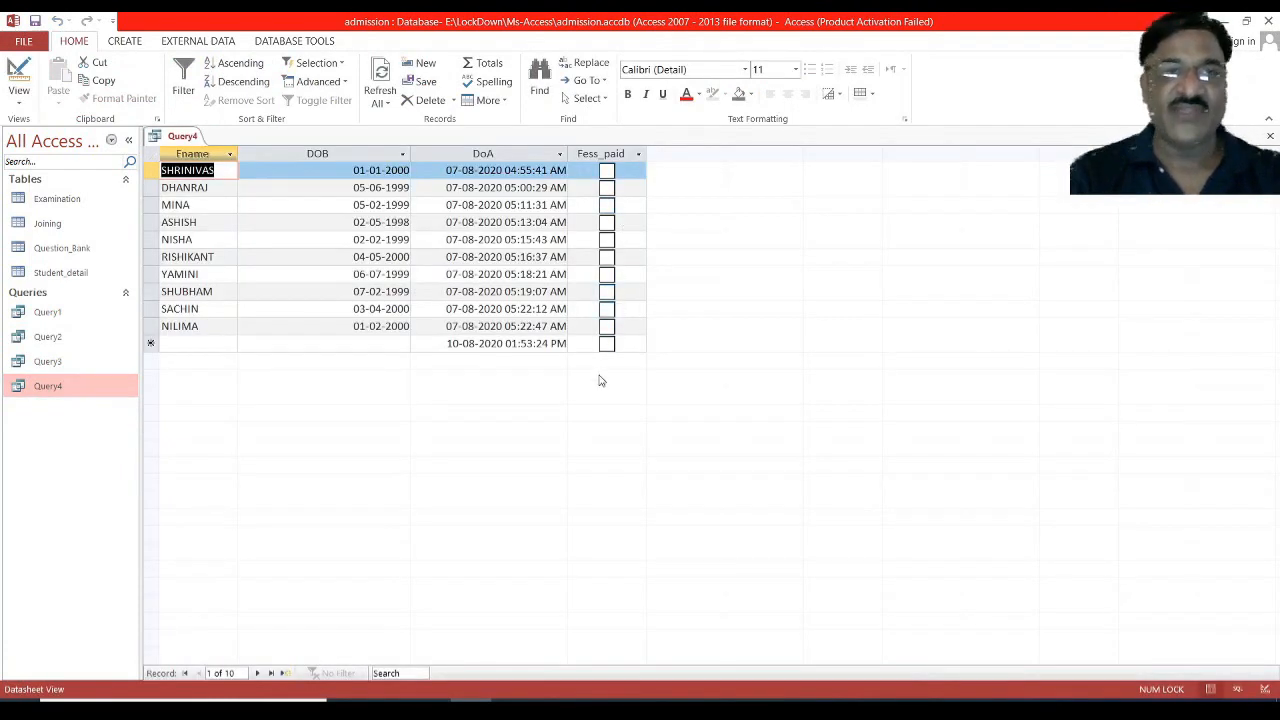
click(1270, 133)
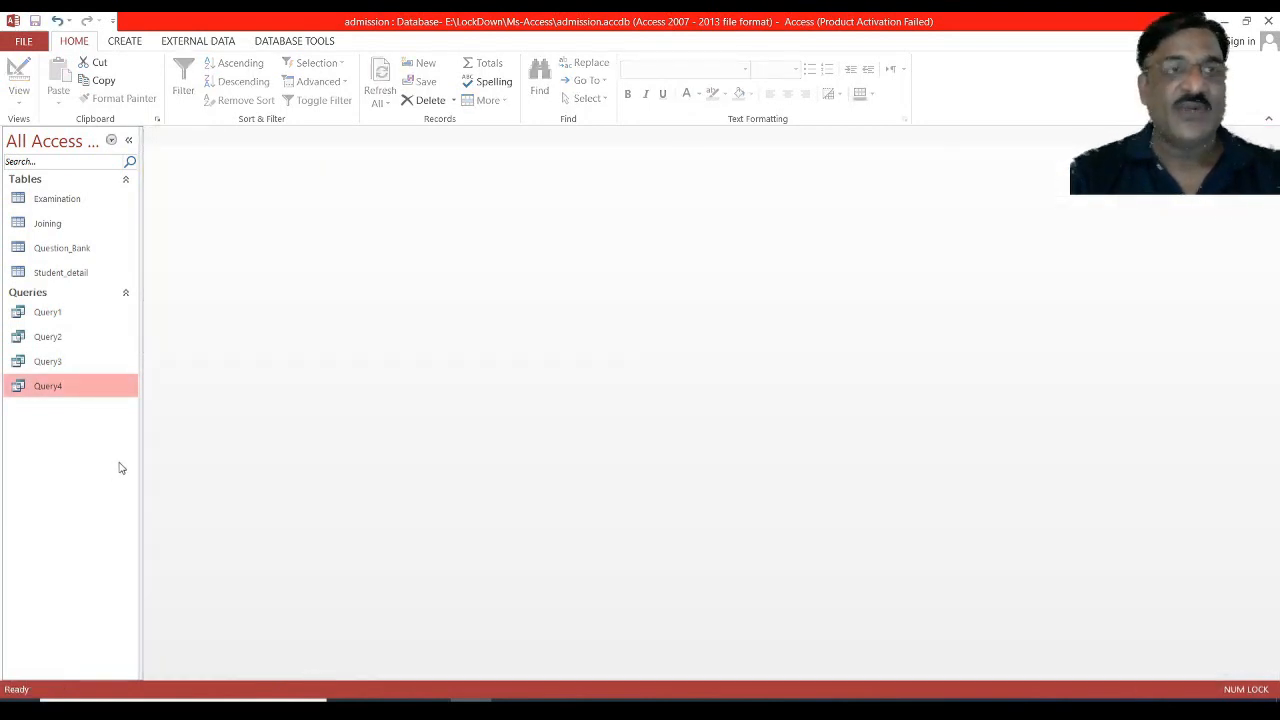
Create a new query in design view based on the Student_detail table
click(128, 44)
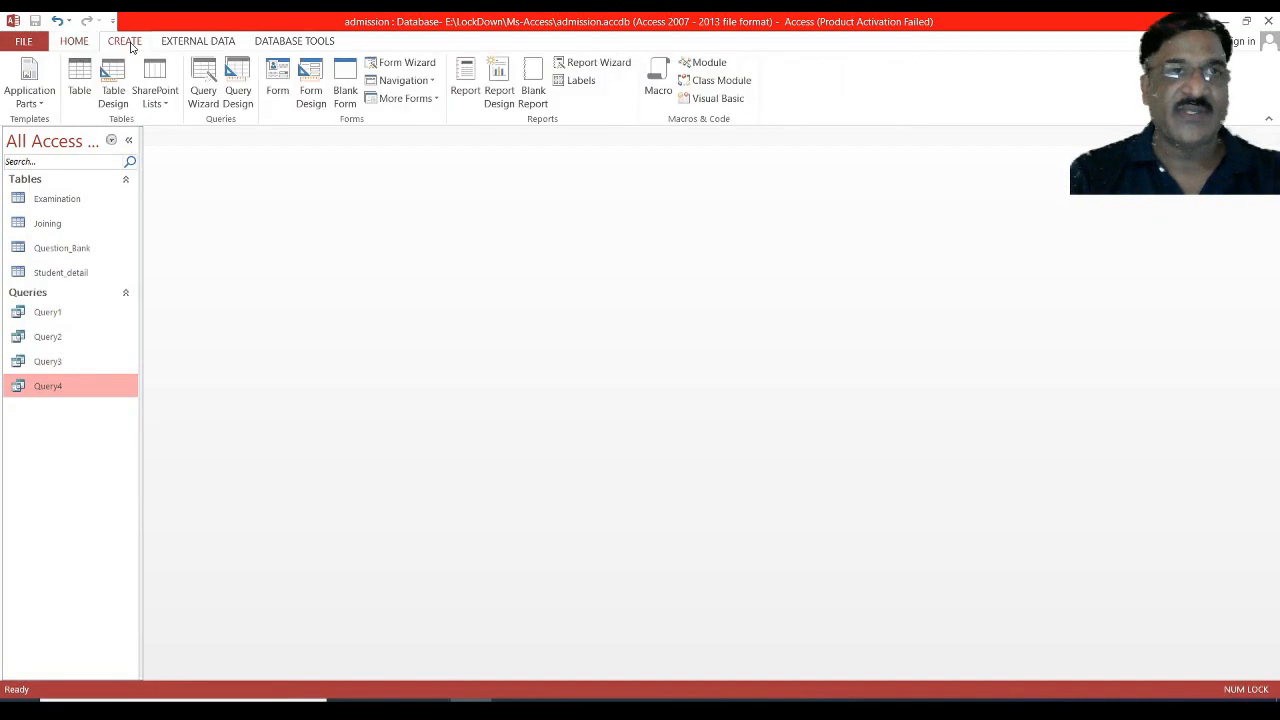
click(238, 95)
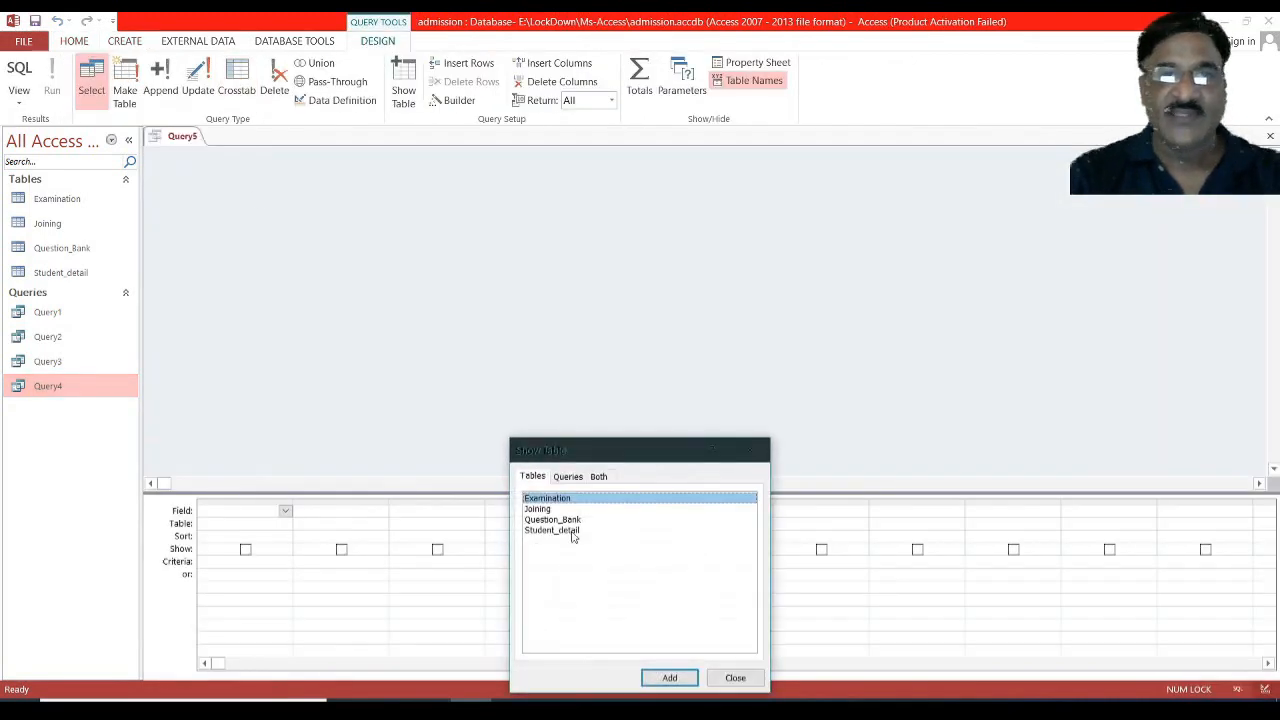
click(573, 531)
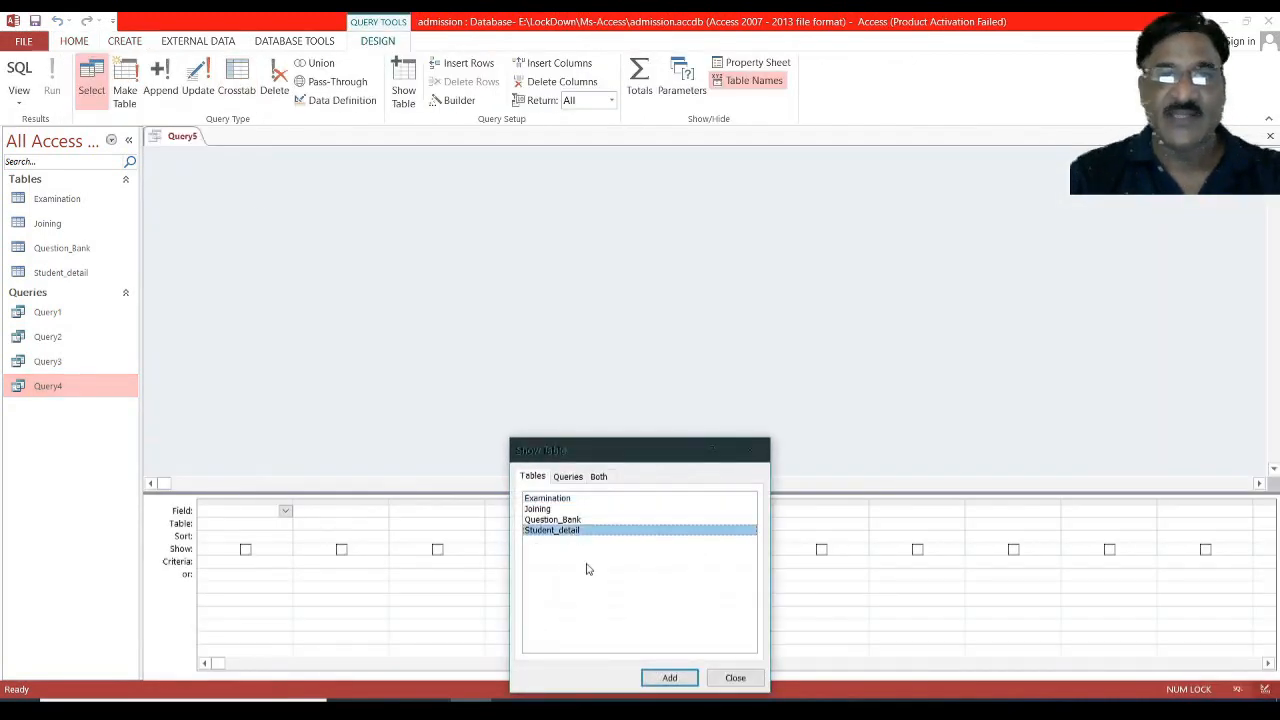
click(680, 684)
click(738, 680)
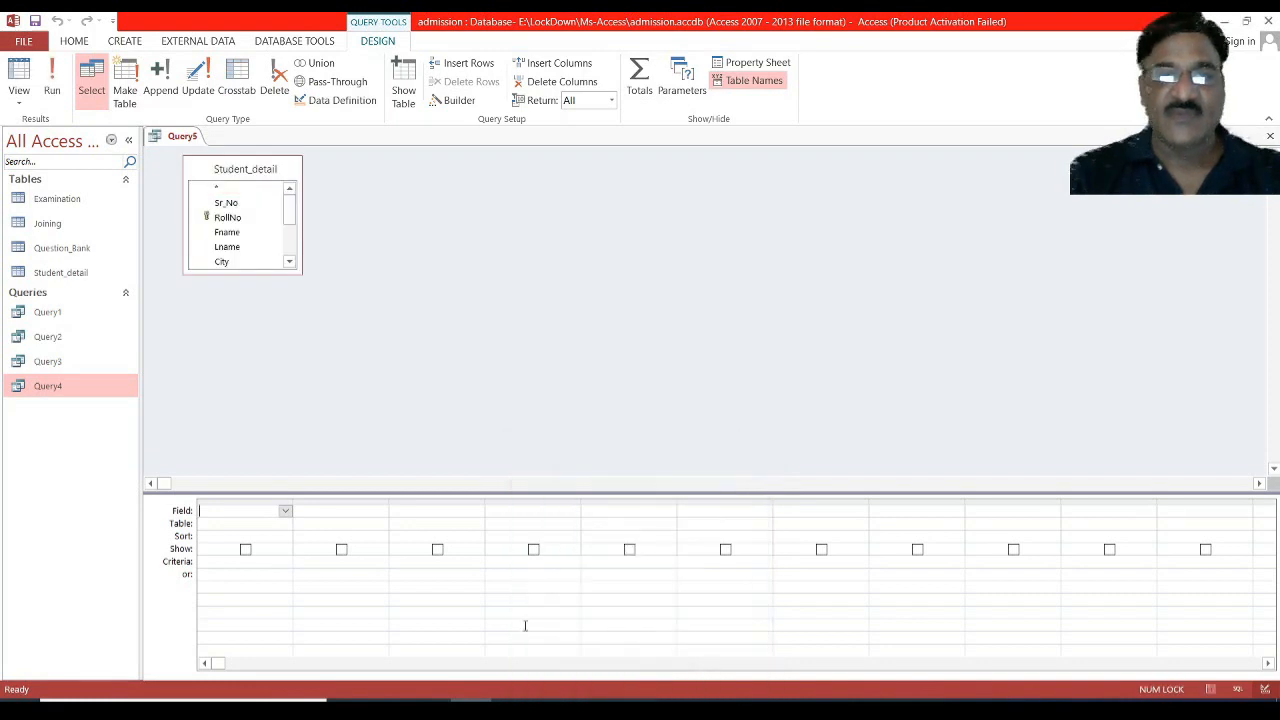
Add the Fname and DOB fields of Student_detail to the new query's grid
double_click(227, 232)
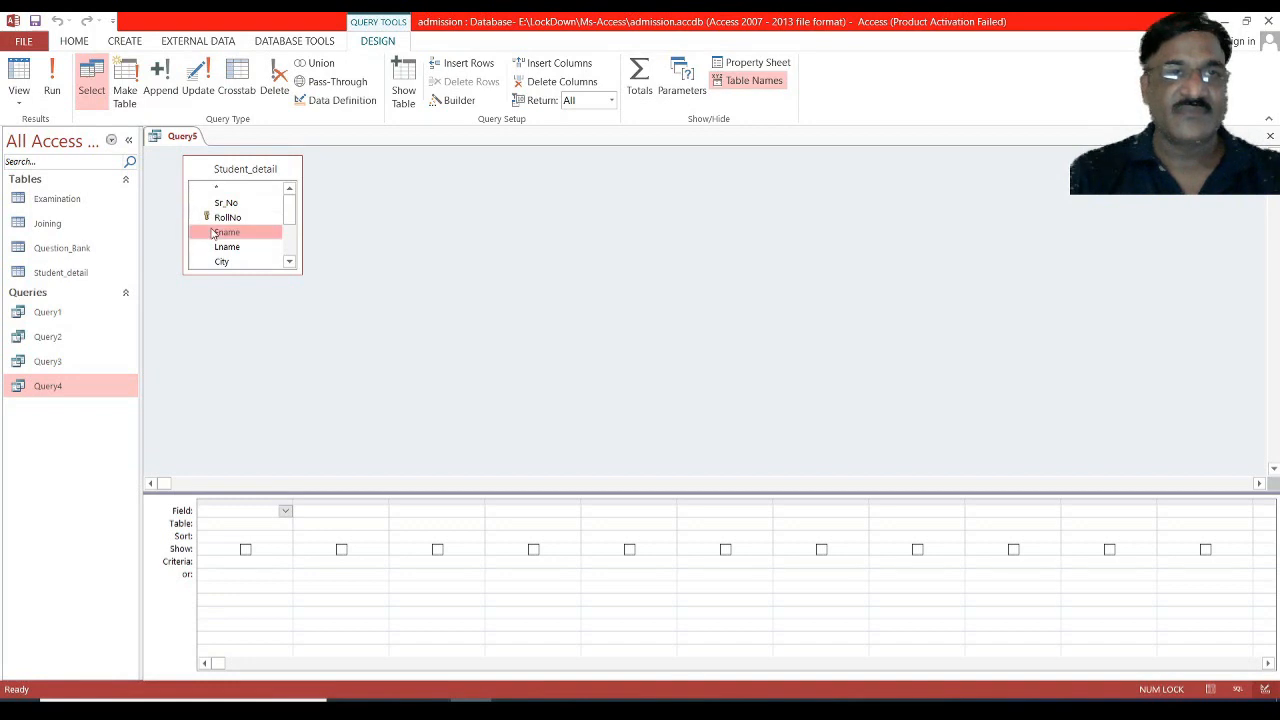
scroll(250, 258, down, 2)
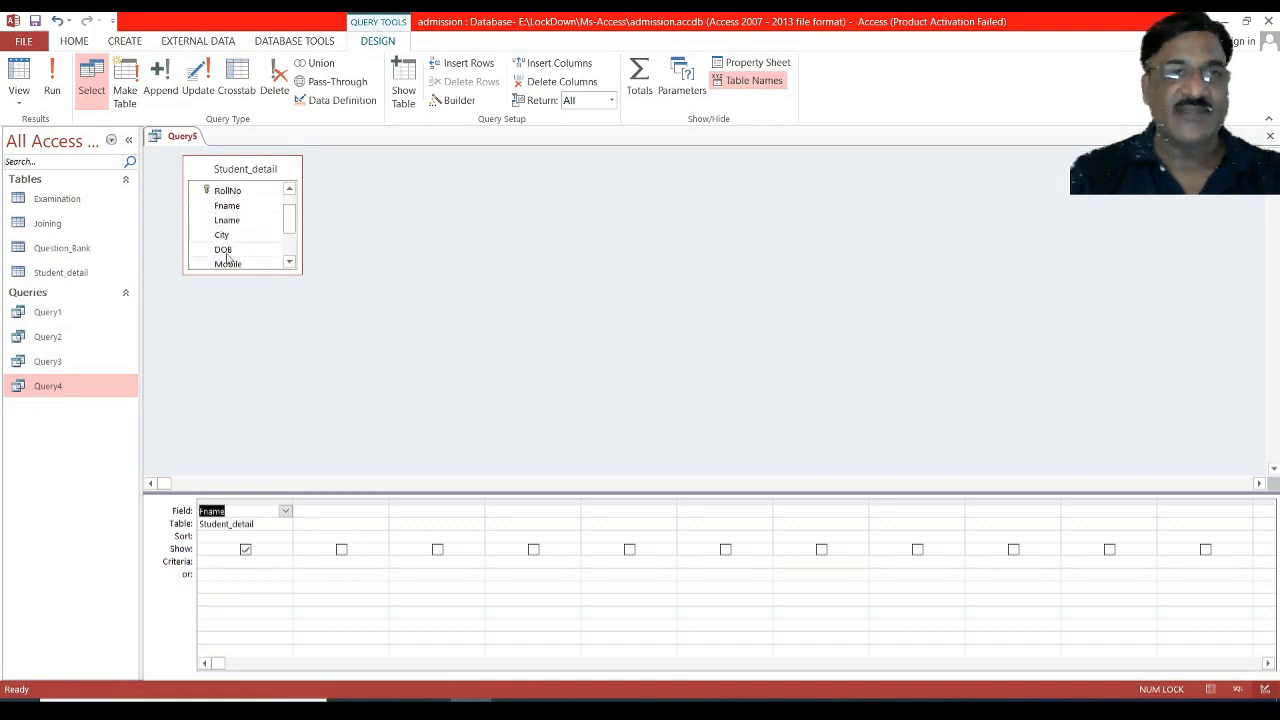
click(225, 252)
double_click(225, 252)
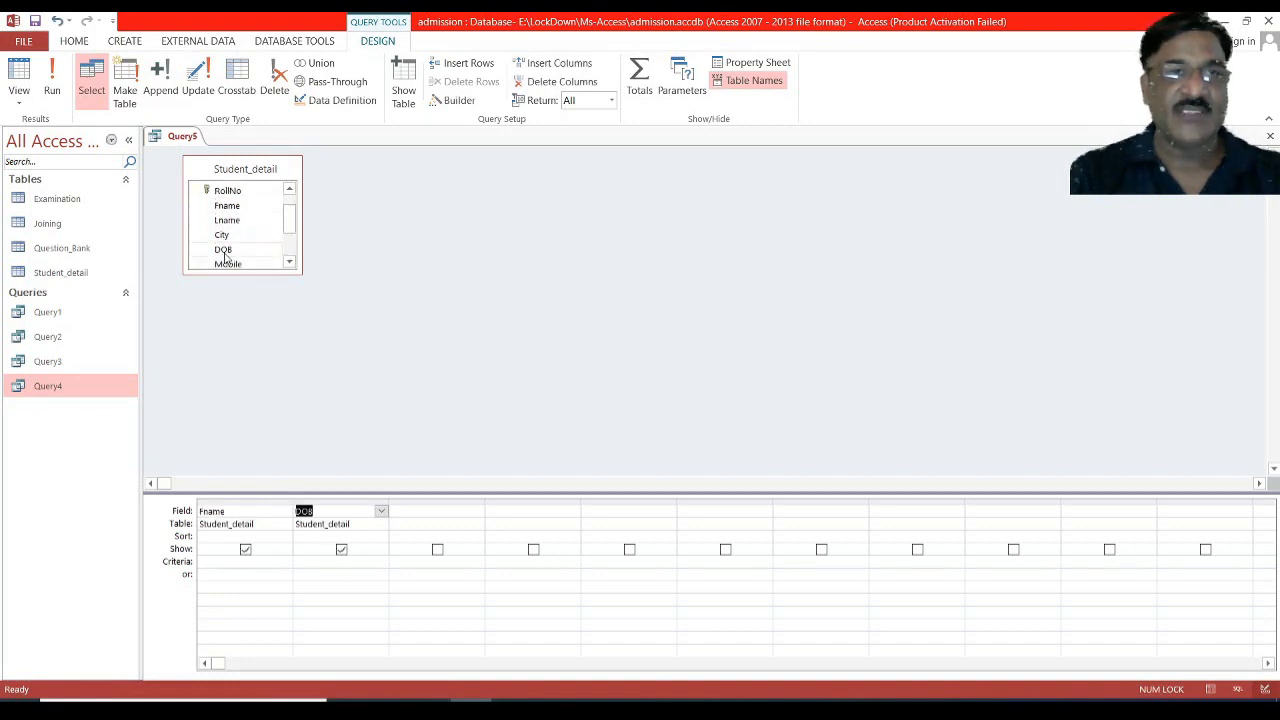
Build the calculated field int((date()-[dob])/365) in the empty column after DOB using the Expression Builder
click(434, 509)
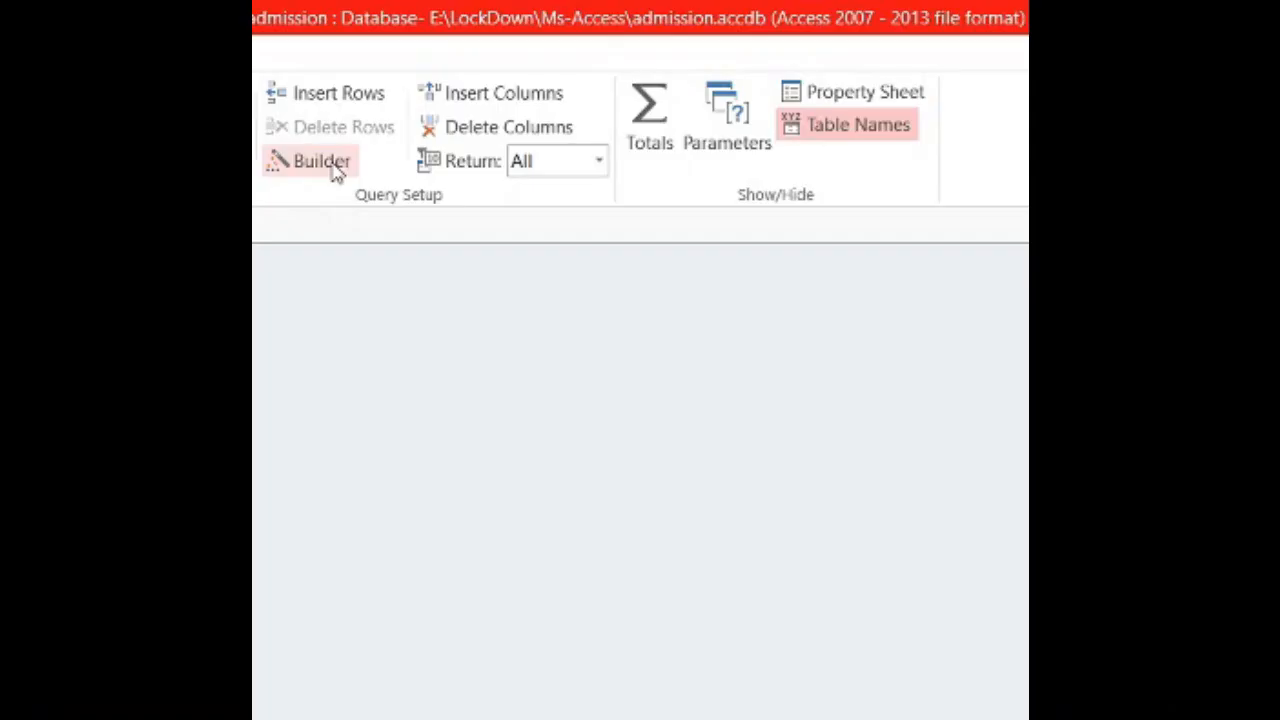
click(335, 168)
text(in)
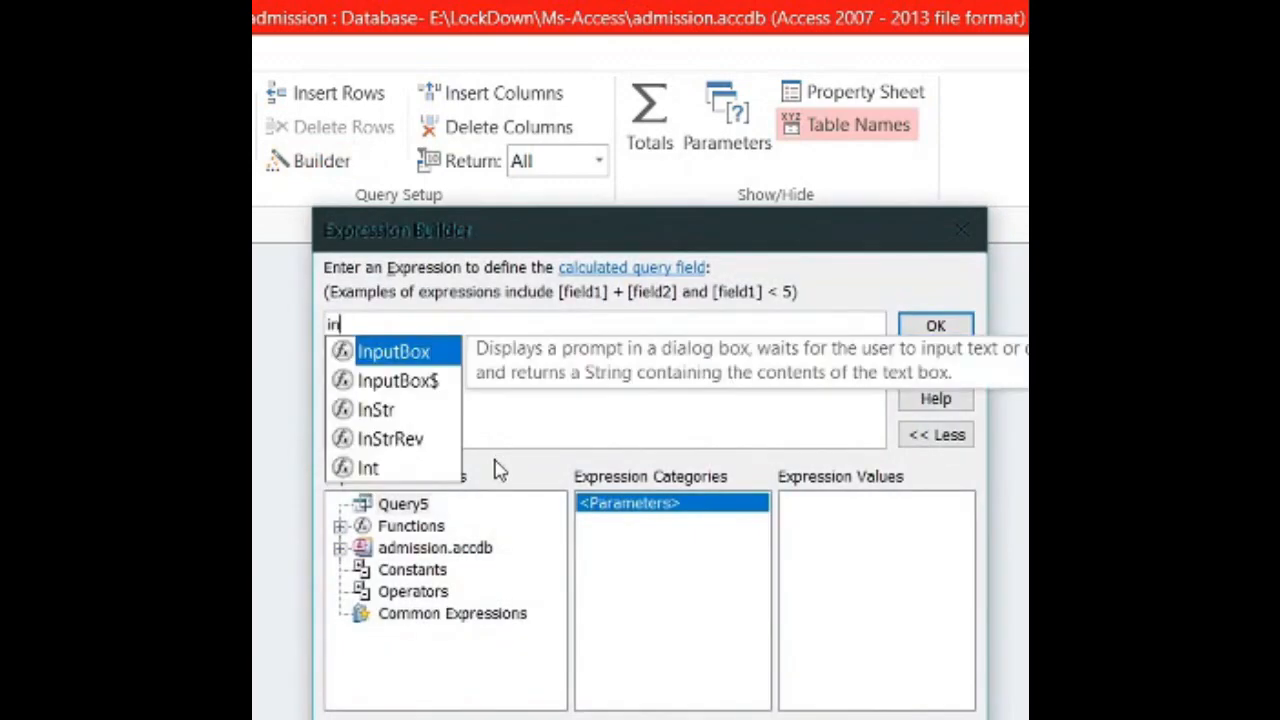
key(Escape)
text(t)
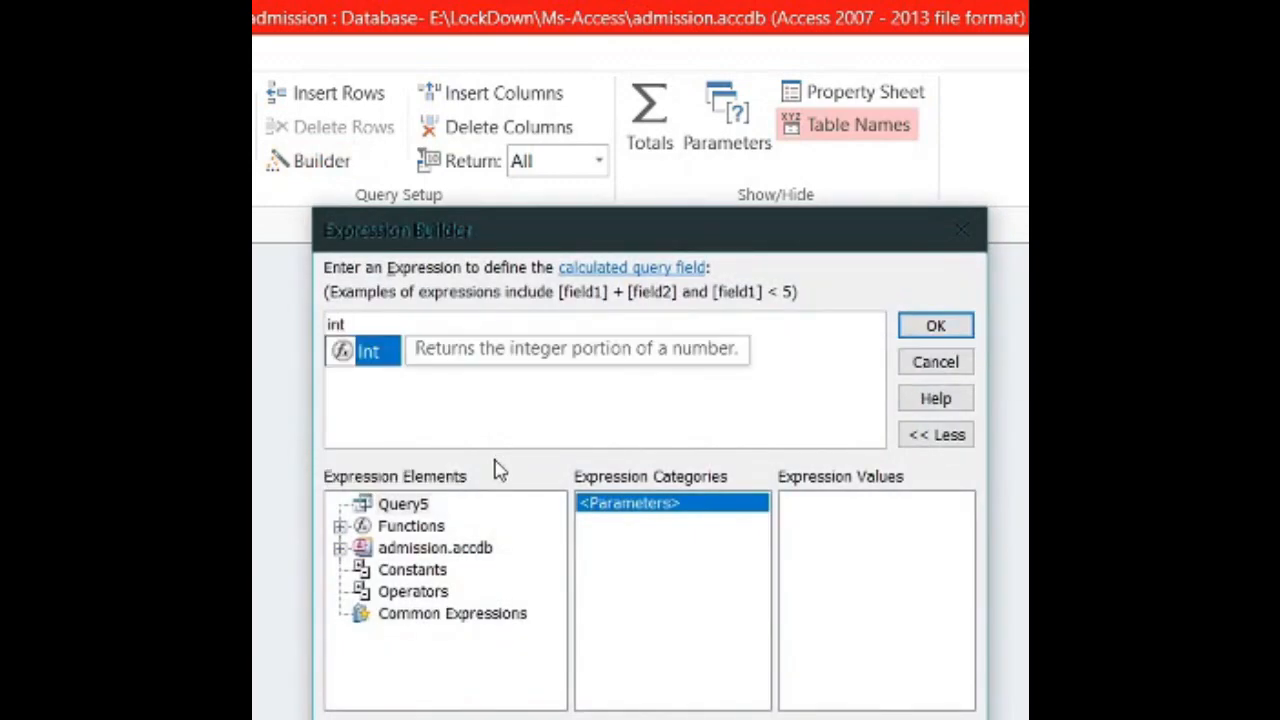
text((date())
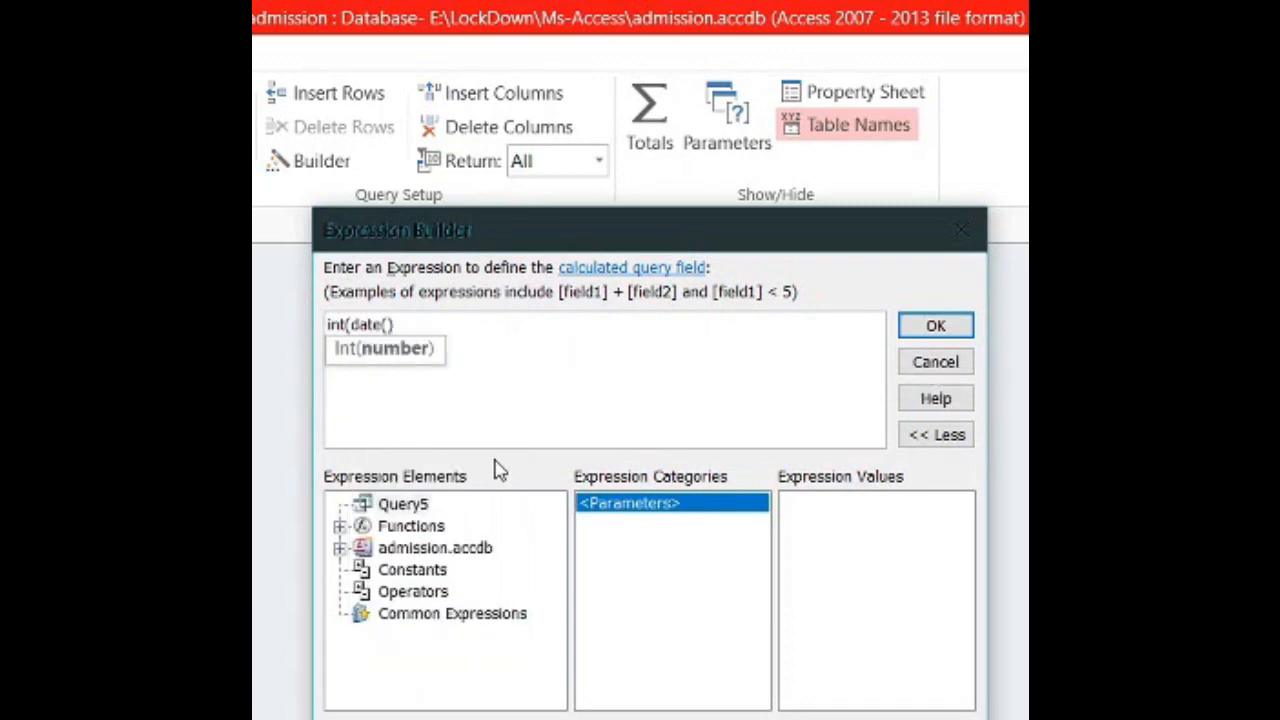
text(-[dob])/)
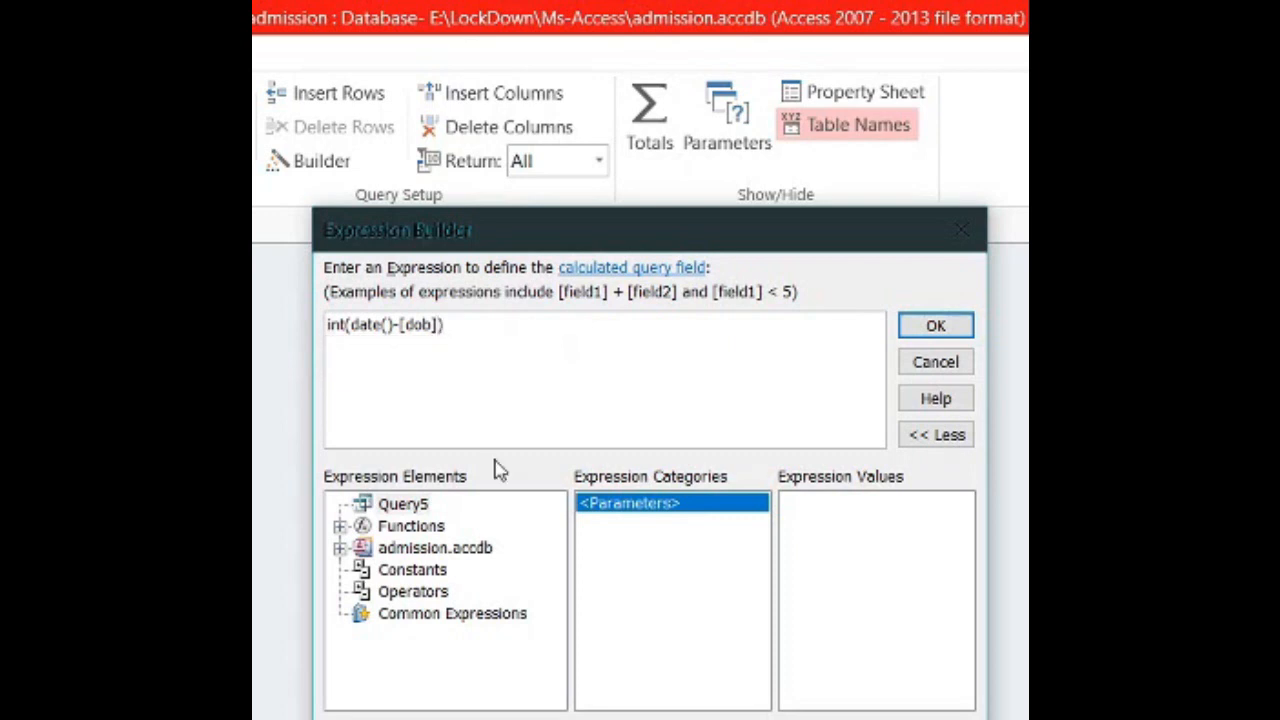
text(365)
text())
key(Left)
key(Left)
key(Left)
key(Left)
key(Left)
key(Left)
key(Left)
key(Left)
key(Left)
key(Left)
key(Left)
key(Left)
key(Left)
key(Left)
key(Left)
key(Left)
key(Left)
key(Left)
text(()
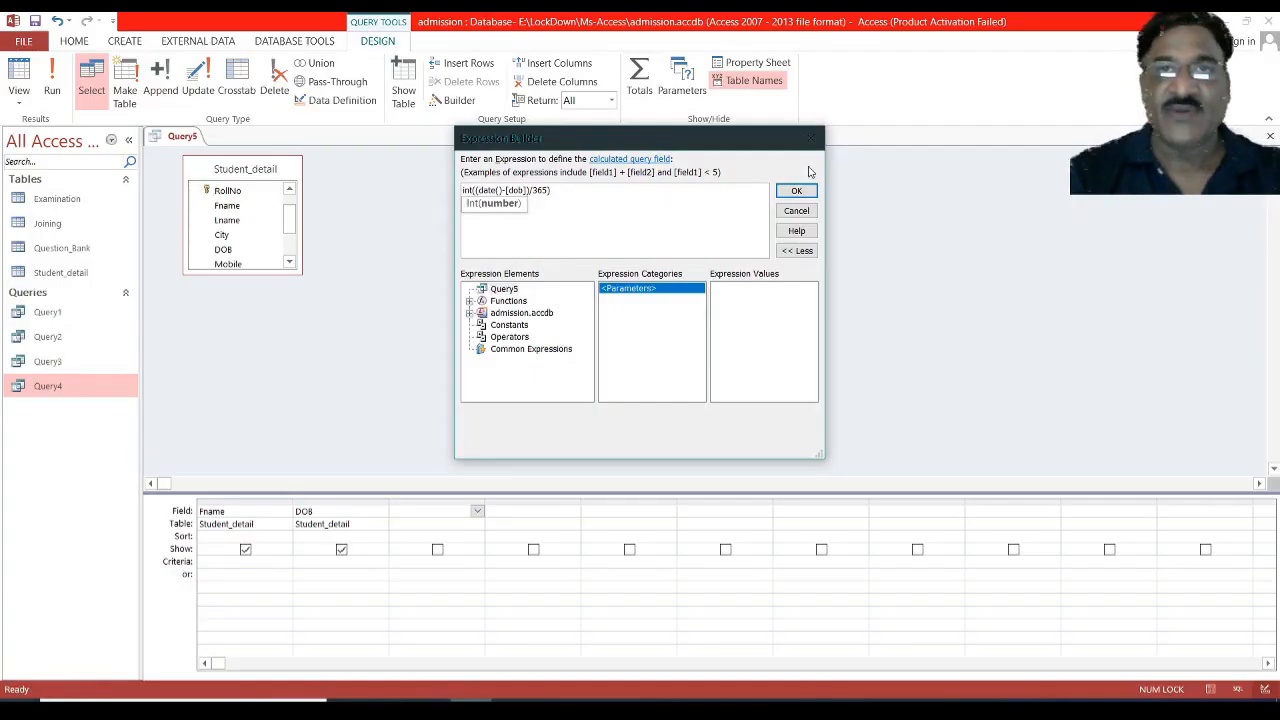
click(799, 191)
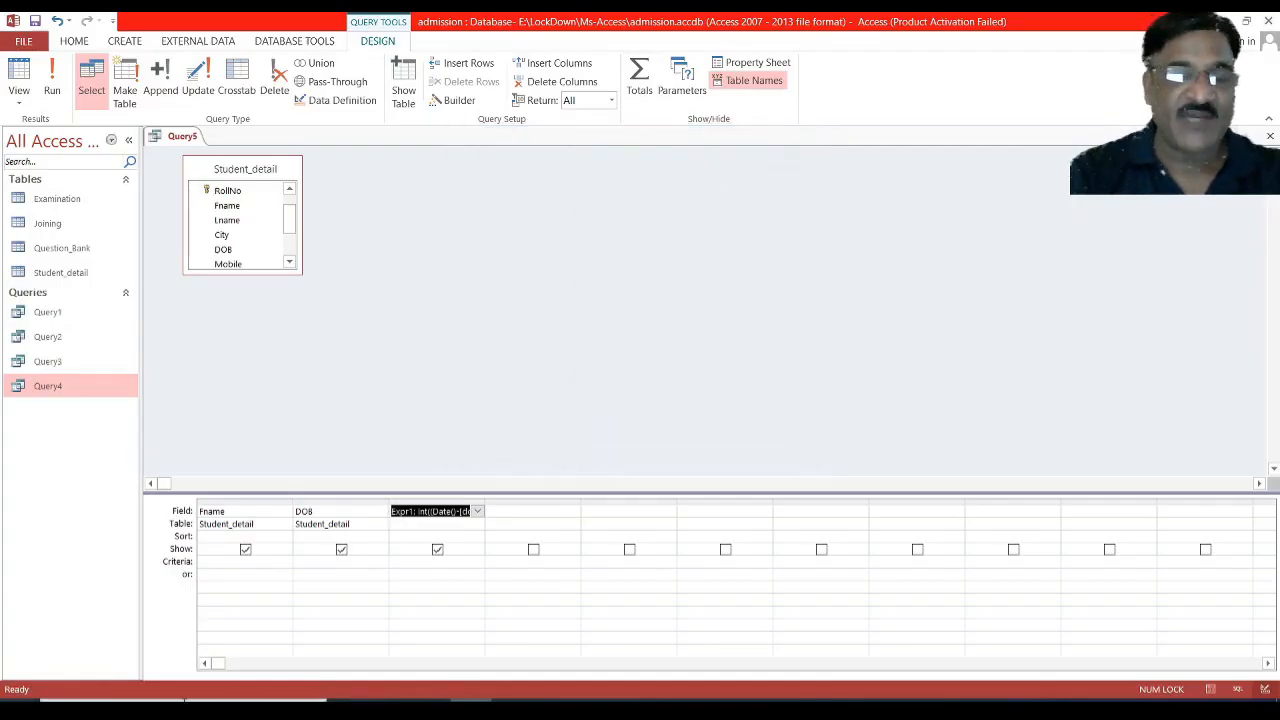
Rename the calculated column from its default alias to AGE, keeping its expression
click(413, 512)
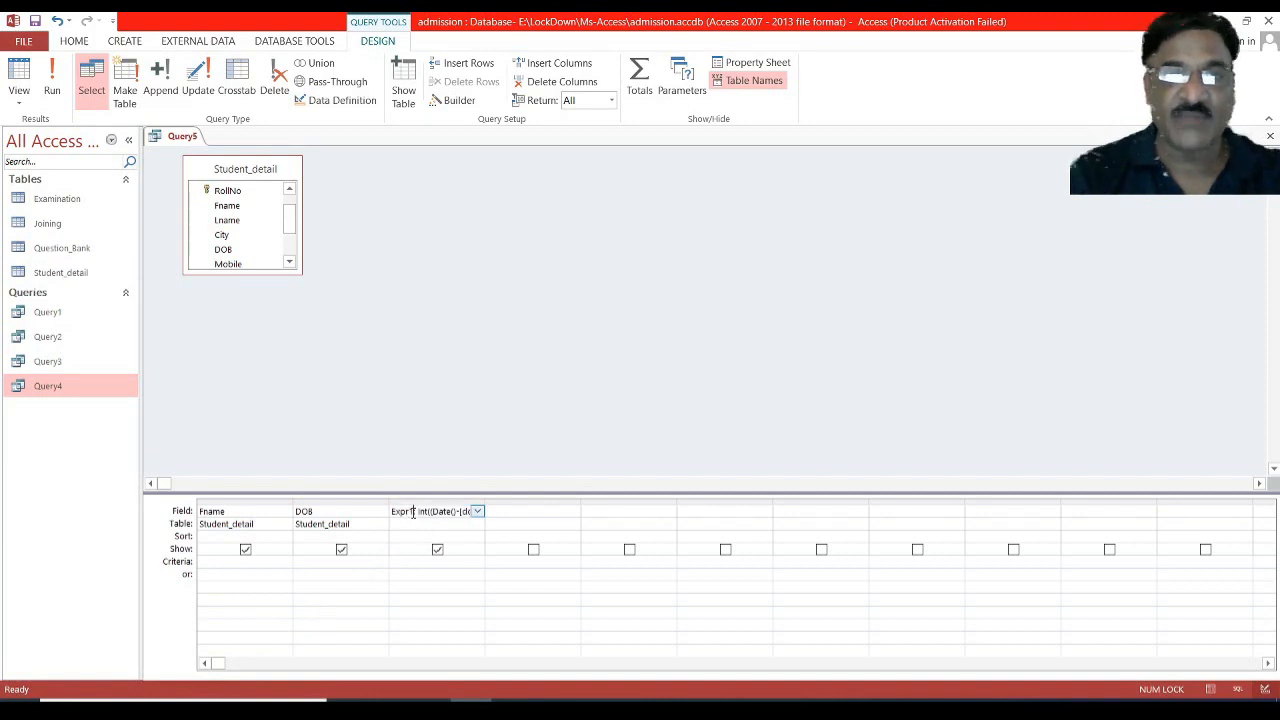
key(BackSpace)
key(BackSpace)
key(BackSpace)
key(BackSpace)
key(BackSpace)
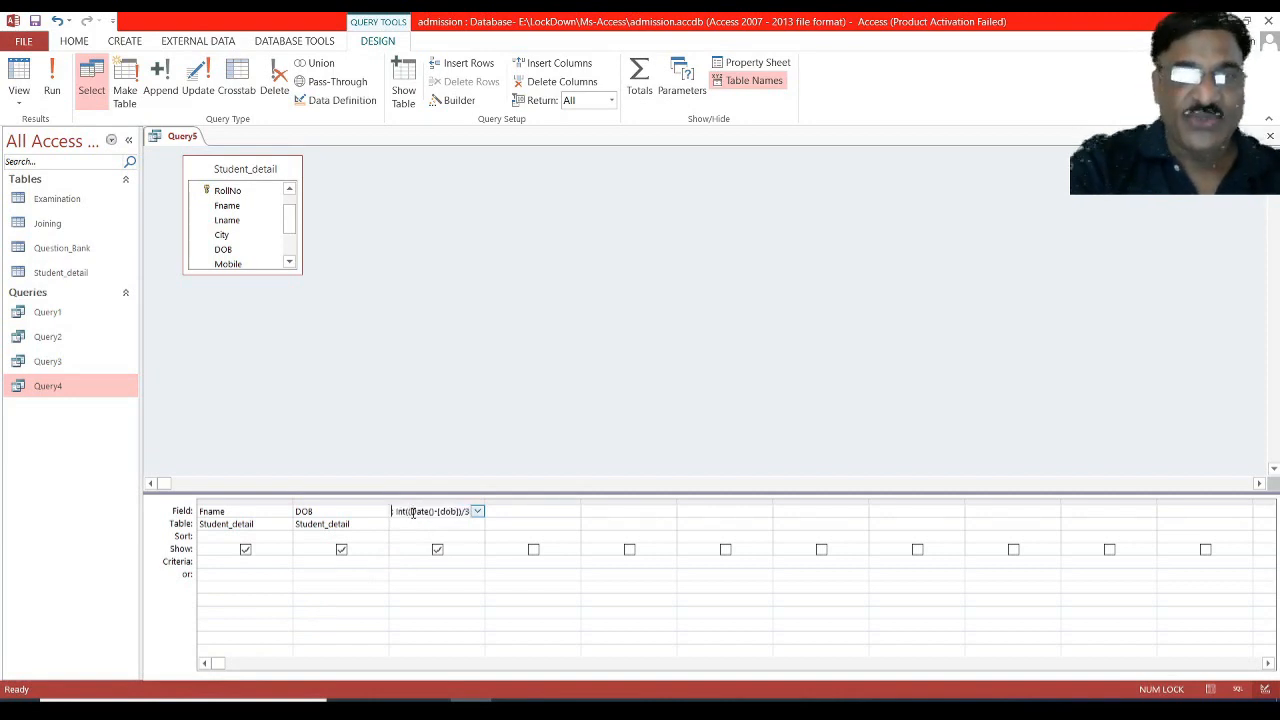
text(AGE)
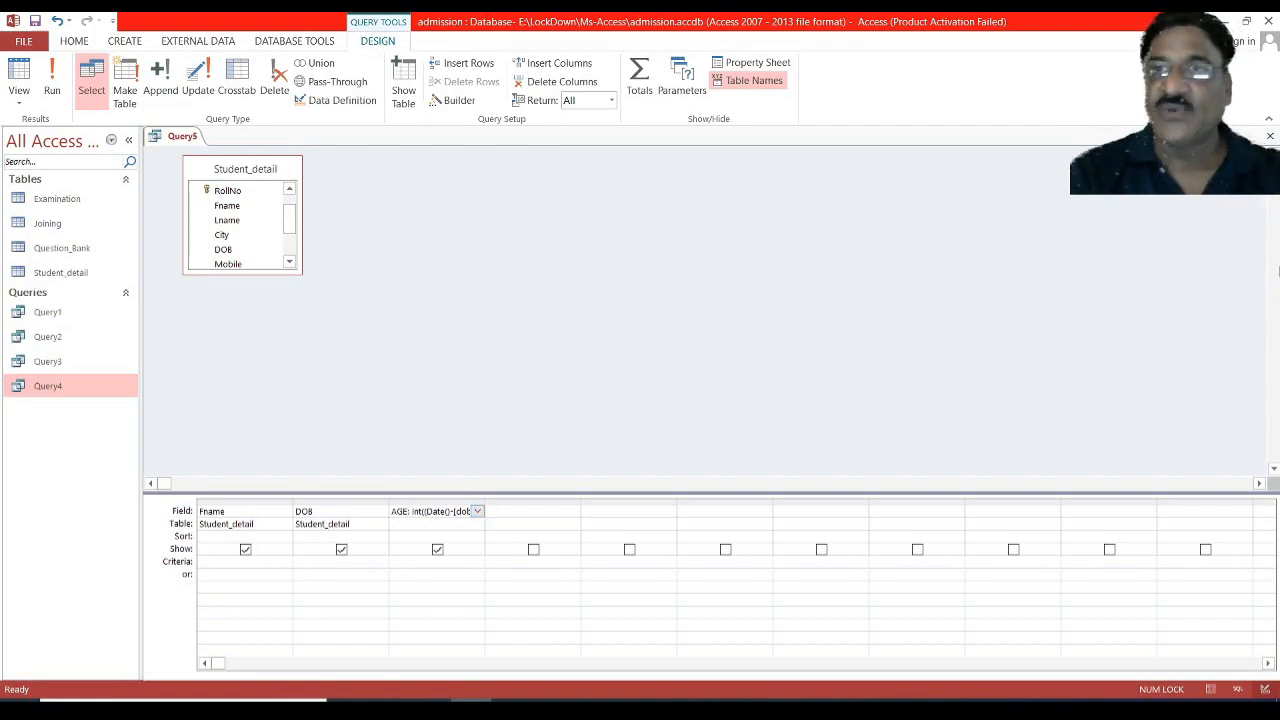
Save the age calculation query as Query5 and run it to view the students' calculated ages
click(1270, 138)
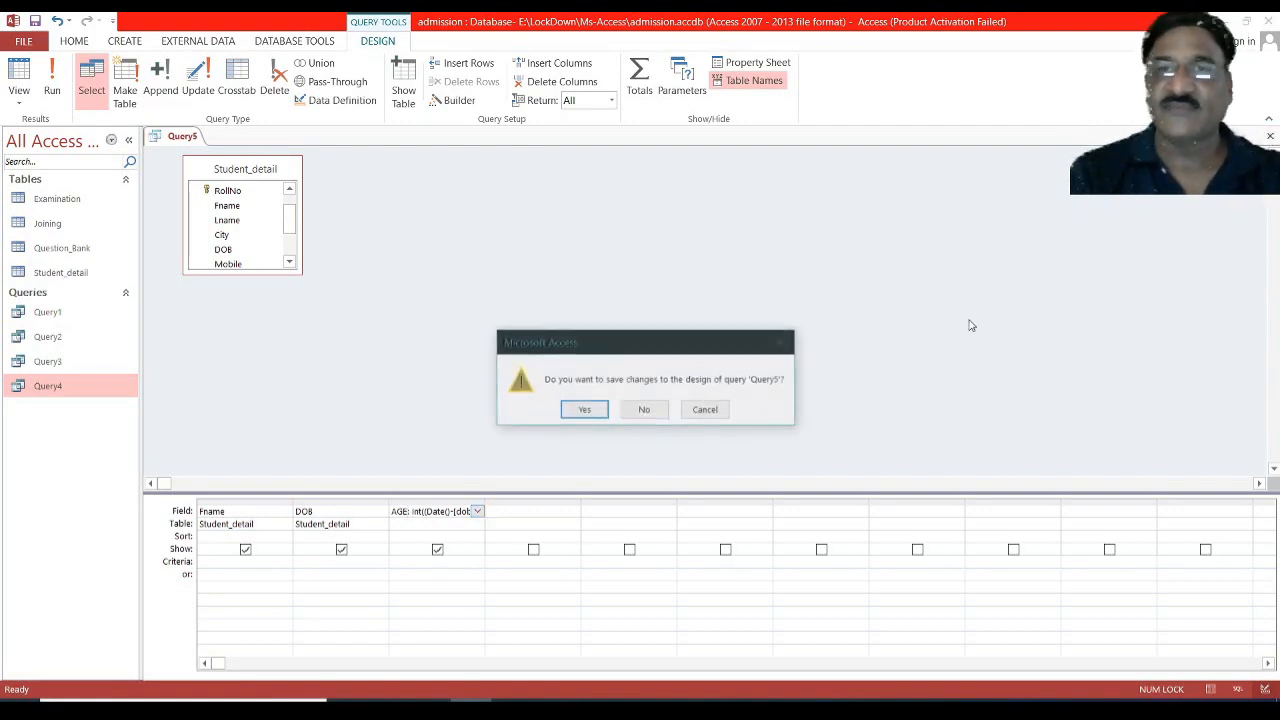
click(583, 410)
click(649, 294)
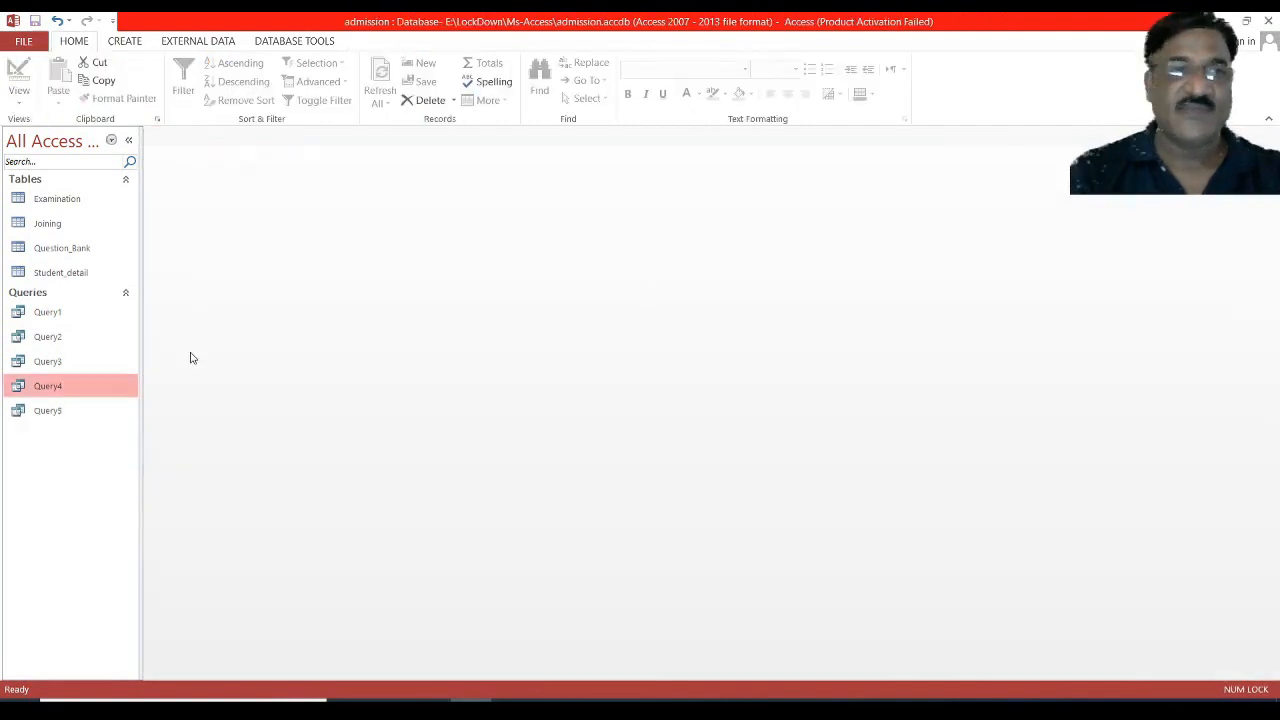
double_click(42, 410)
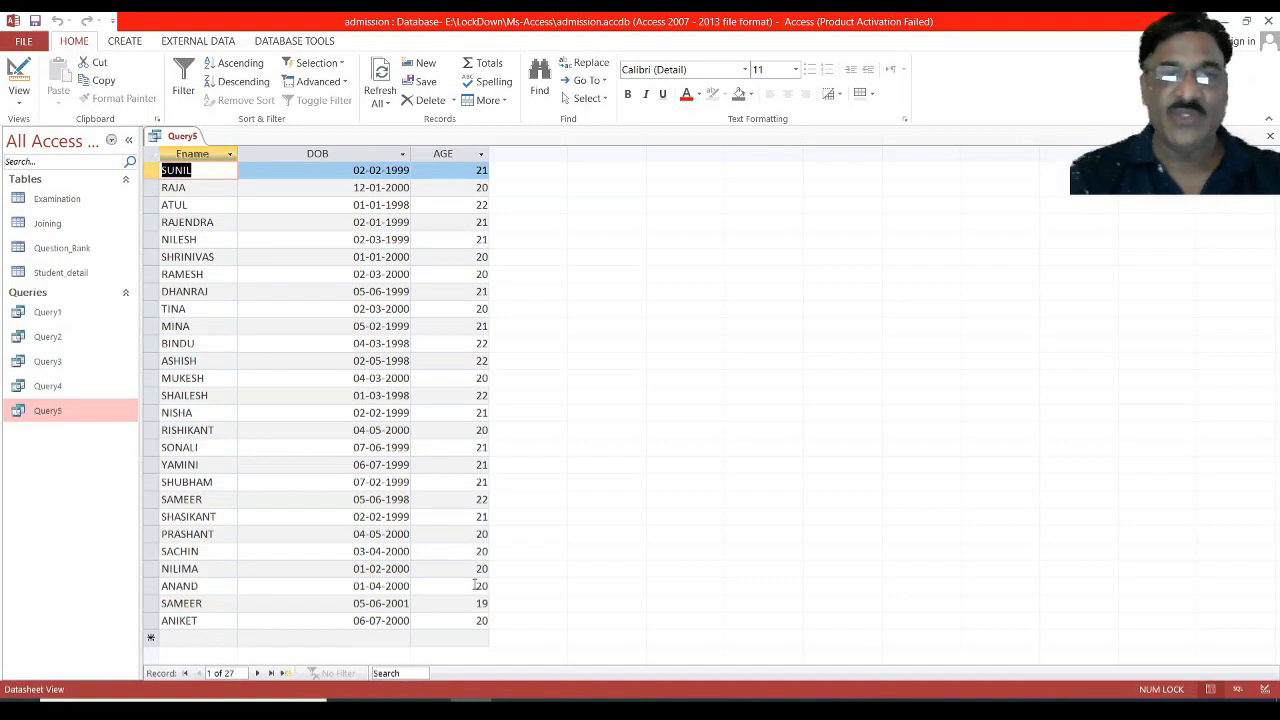
click(1270, 137)
Reopen Query5 in design view and set the criterion of its AGE column to <20
right_click(97, 406)
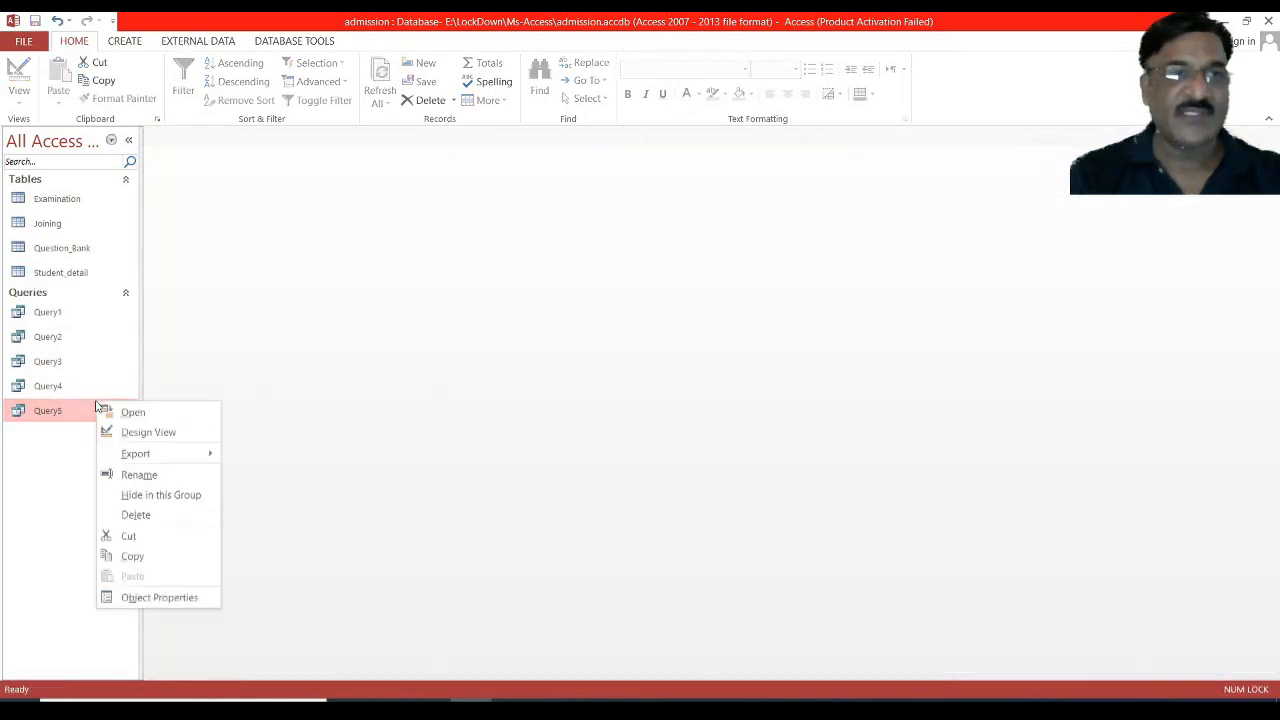
click(143, 431)
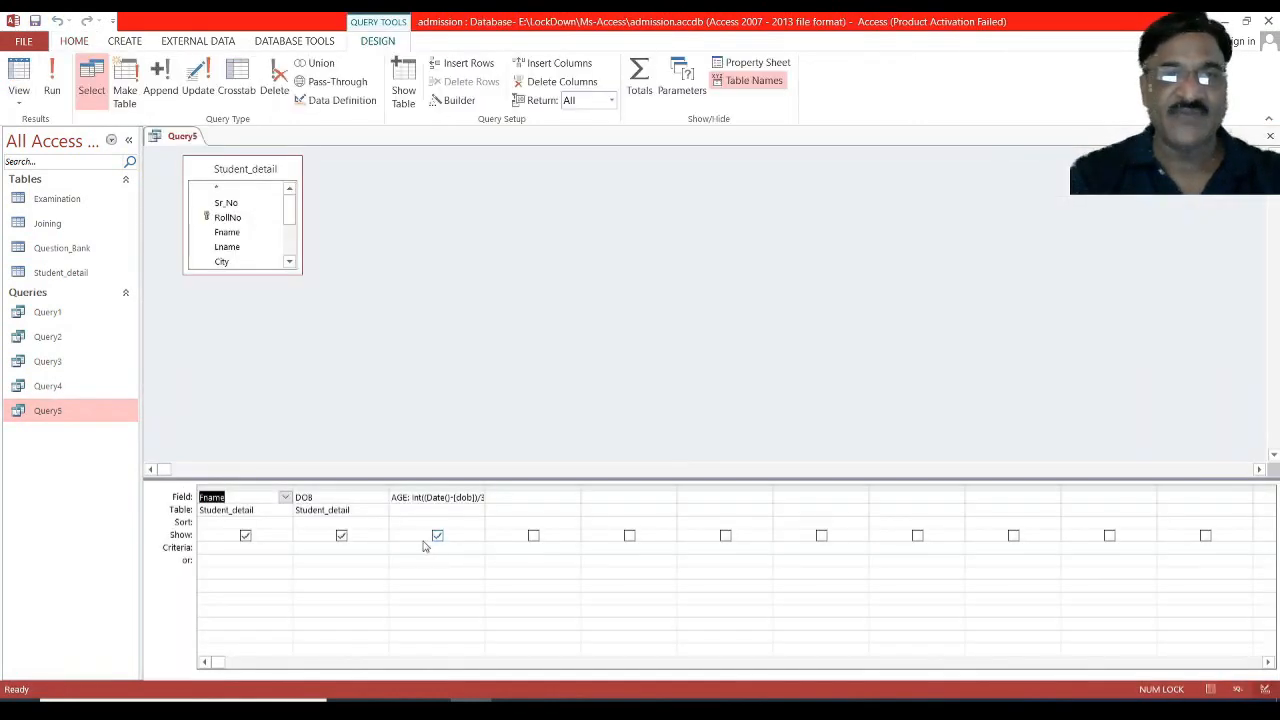
click(422, 549)
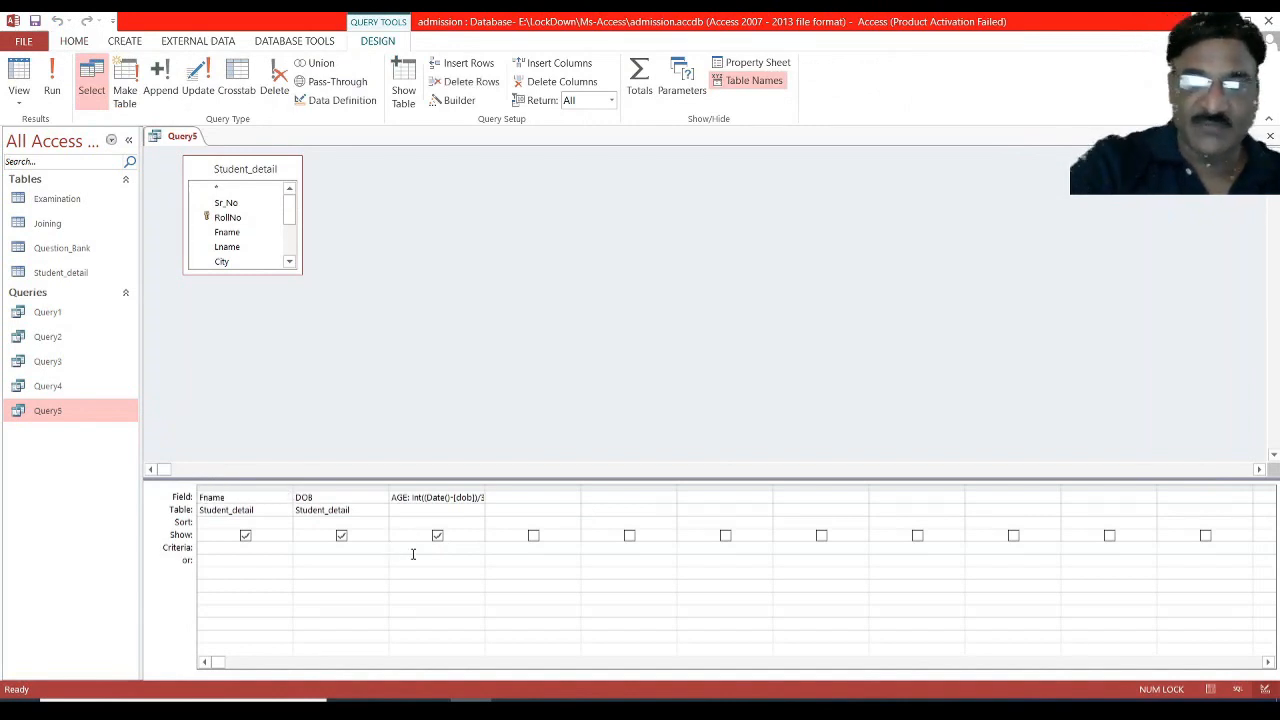
text(<20)
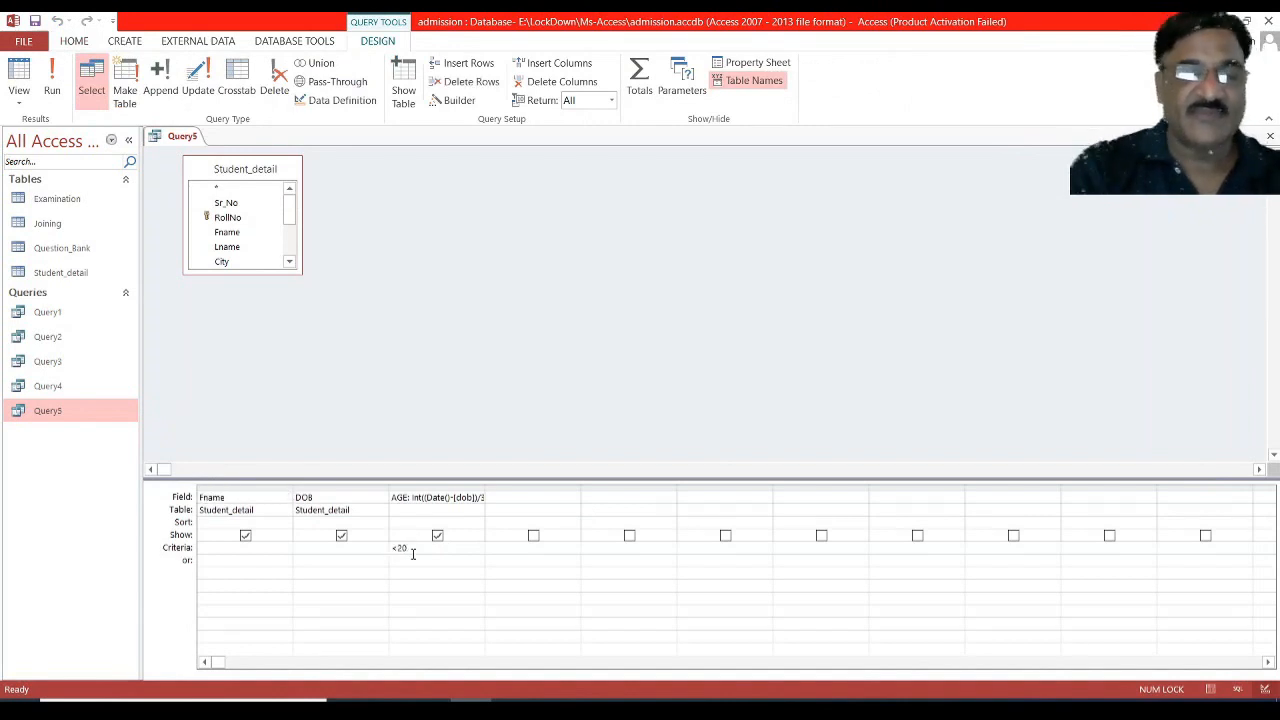
Save the design changes to Query5 and run it to view the students matching the age criterion
click(1271, 137)
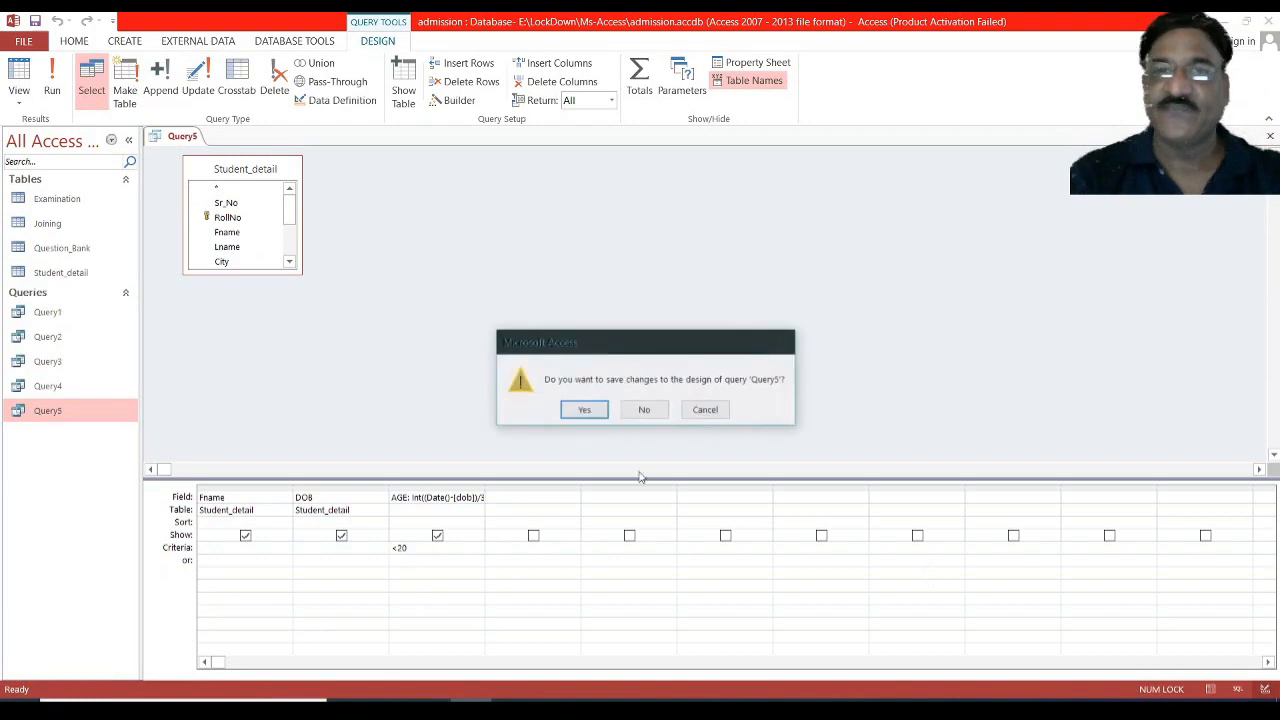
click(584, 409)
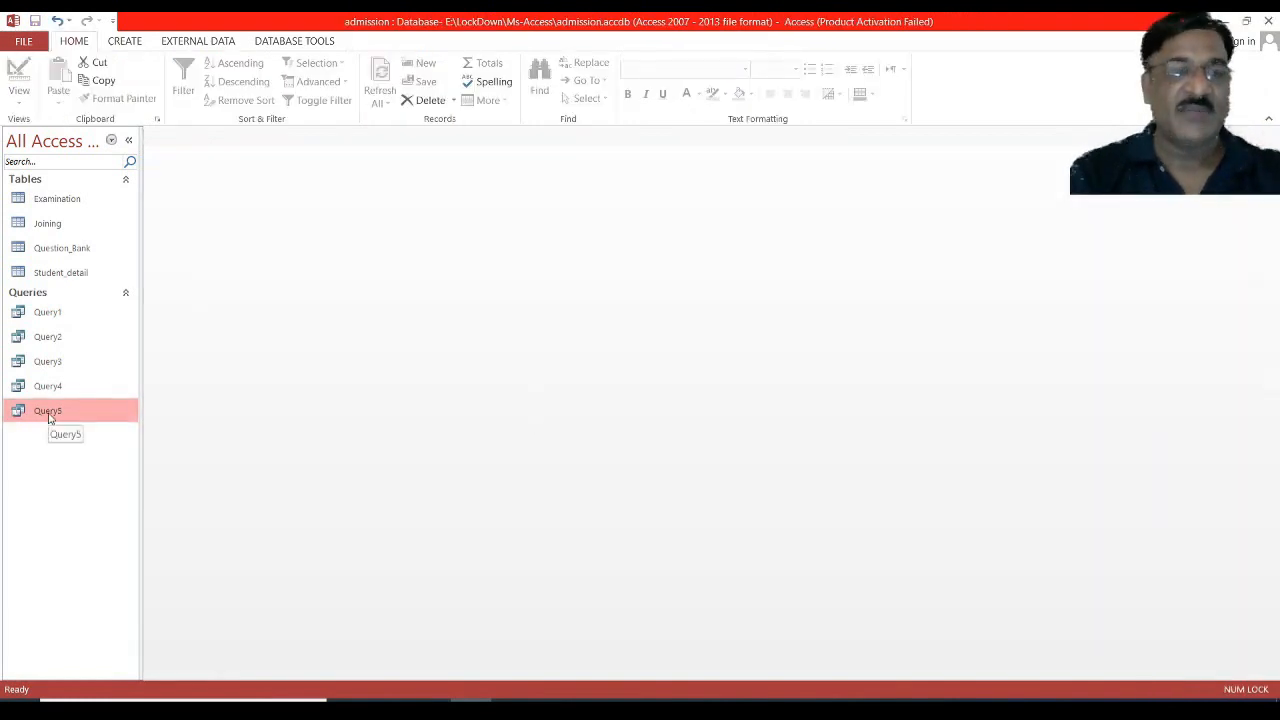
double_click(40, 418)
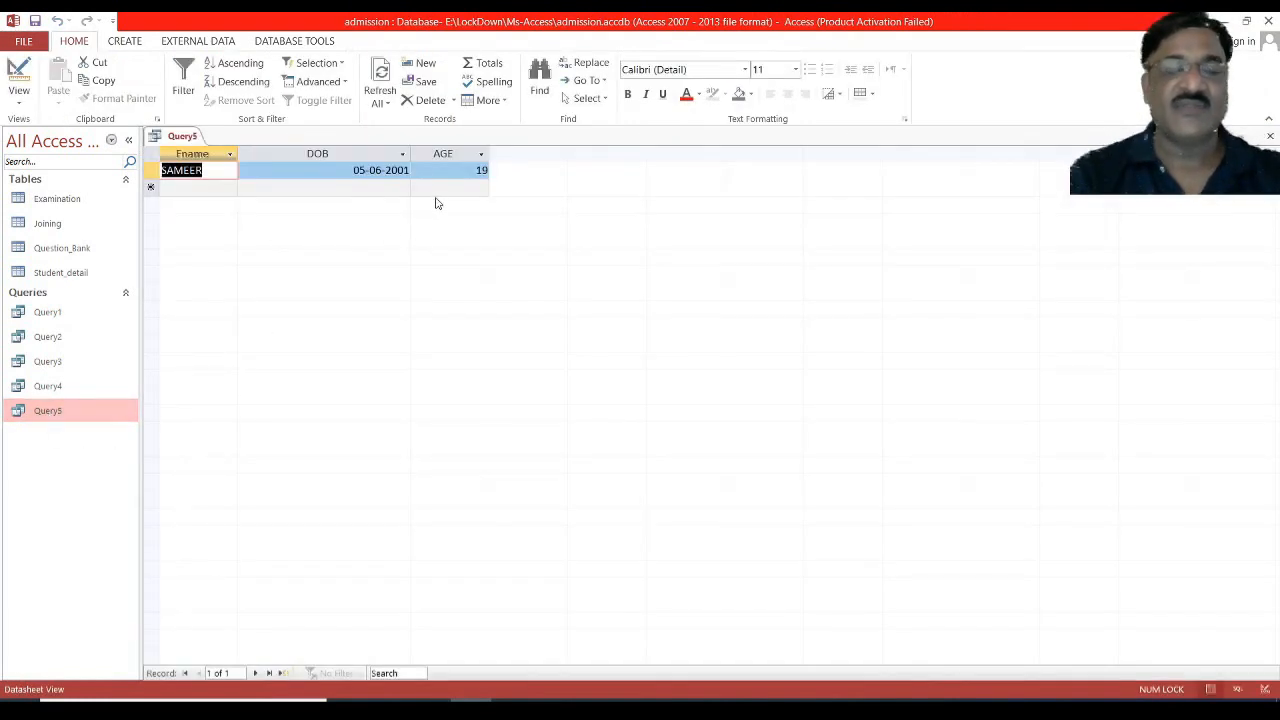
click(1273, 136)
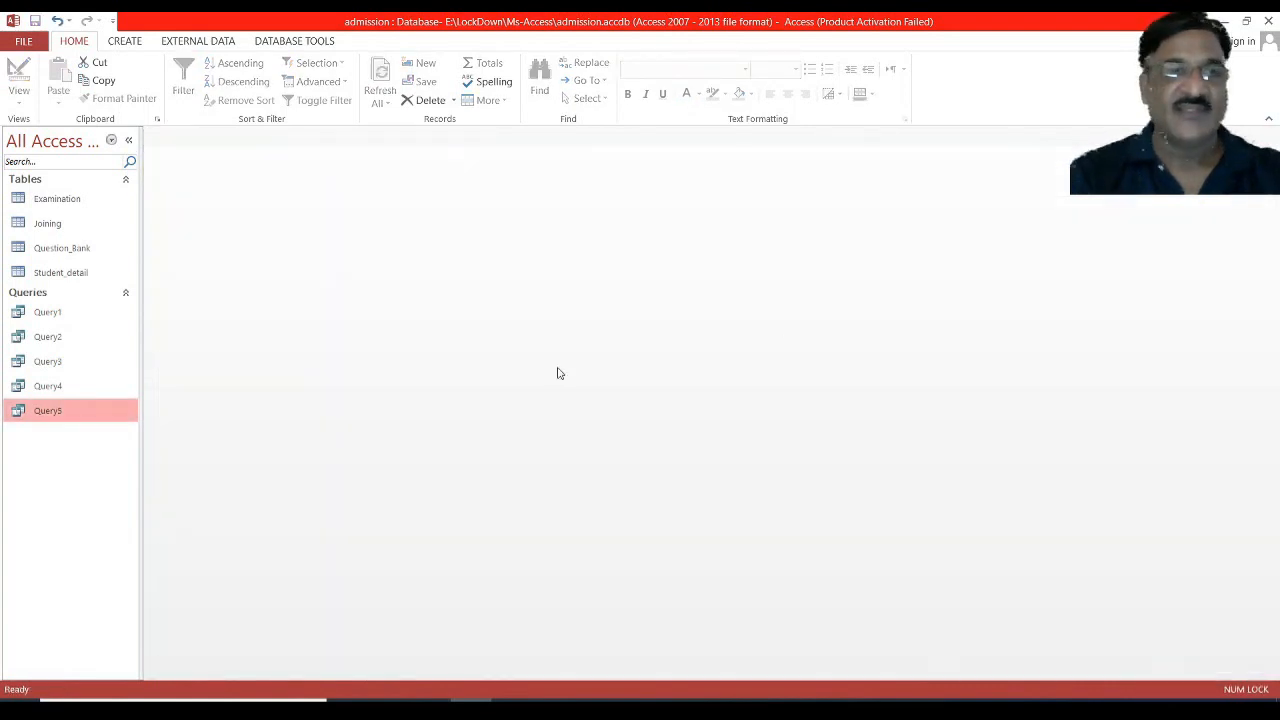